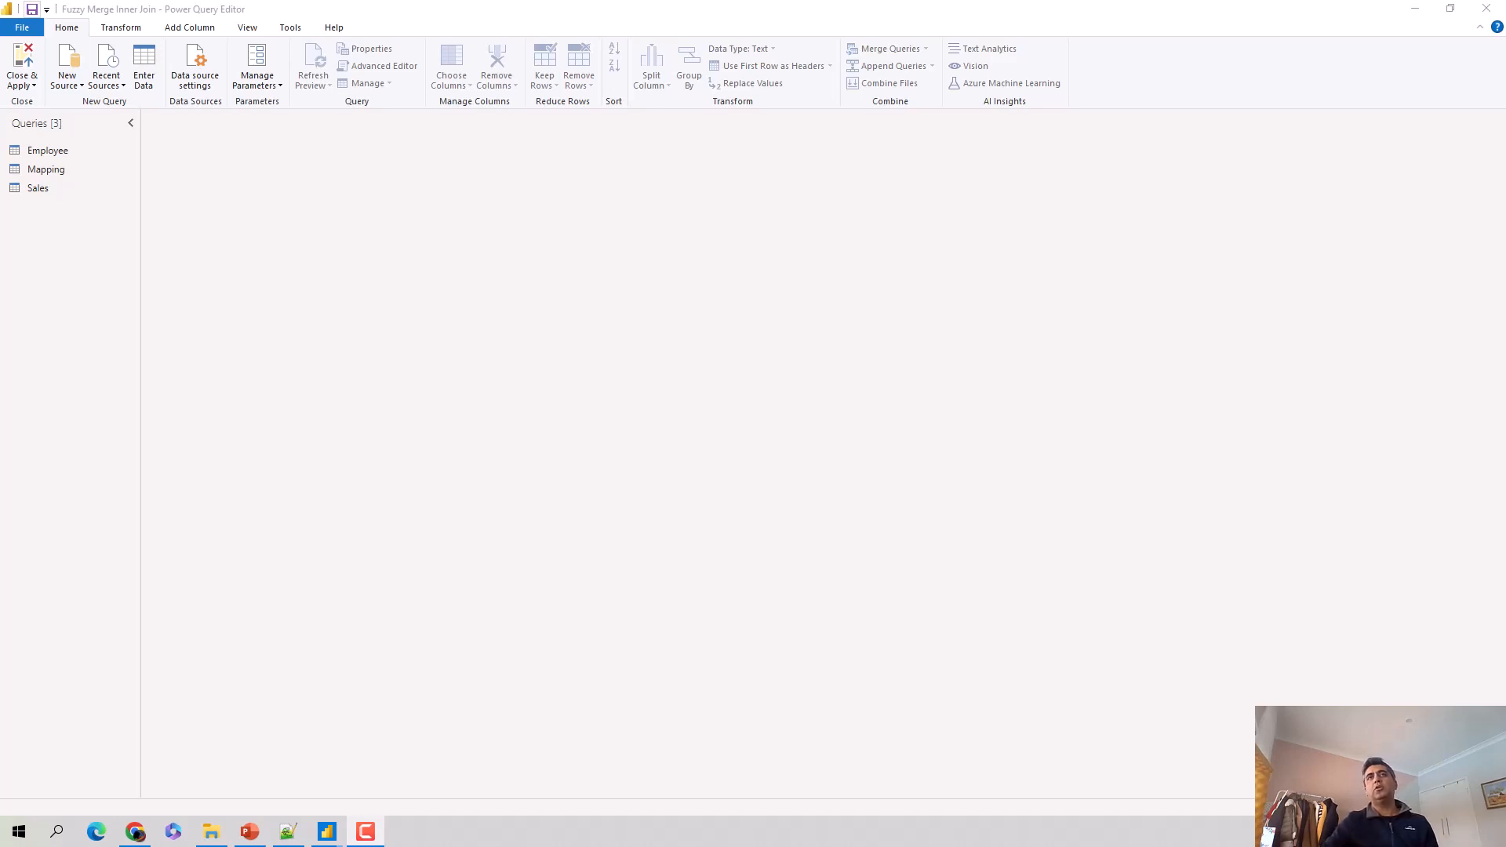
# - Review the Employee and Sales query data, dismissing the outdated preview notices
pyautogui.click(33, 151)
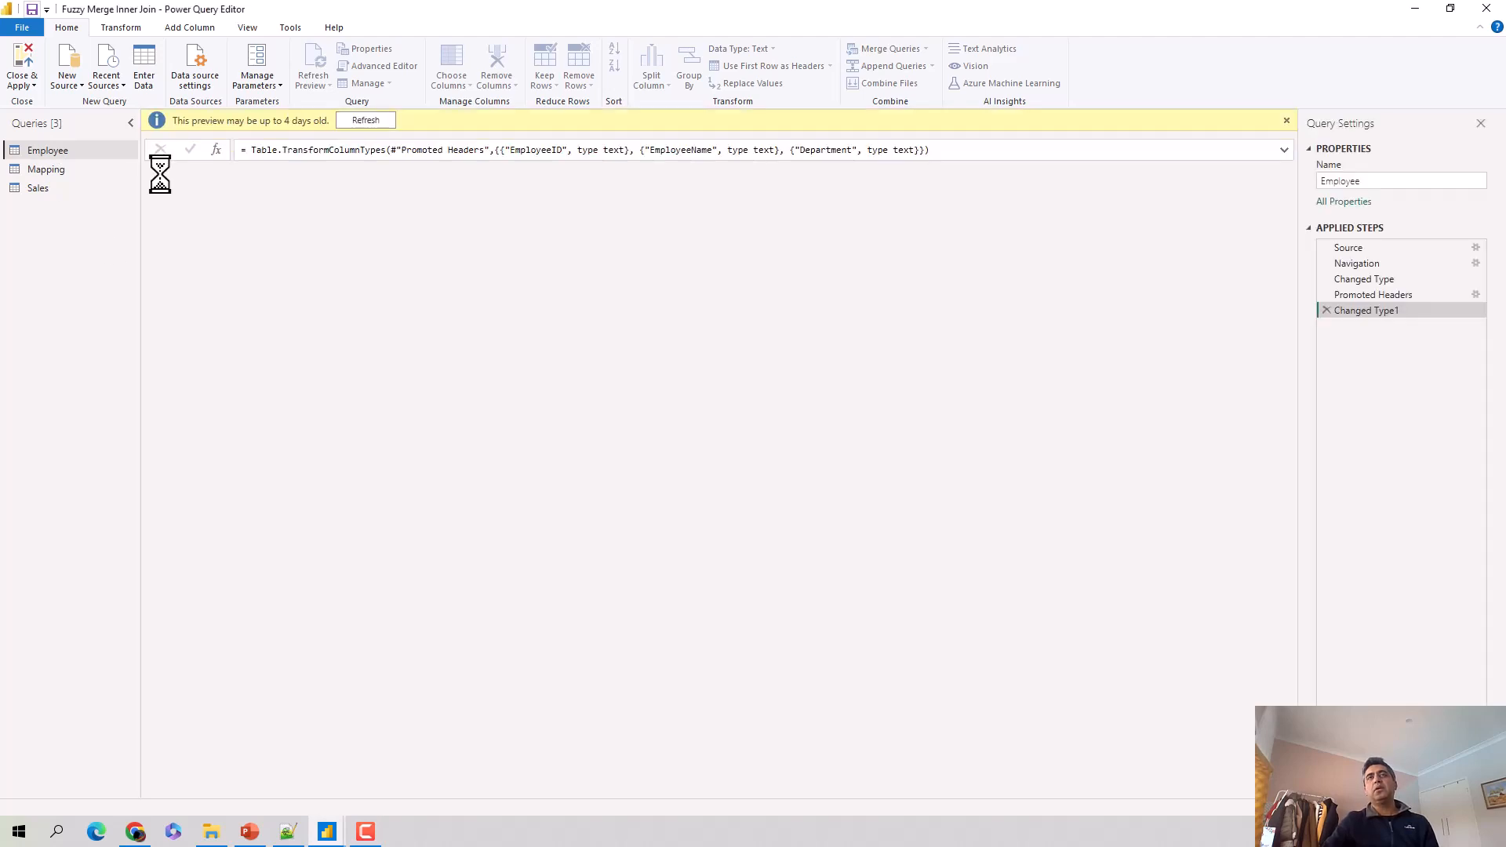
pyautogui.click(1287, 120)
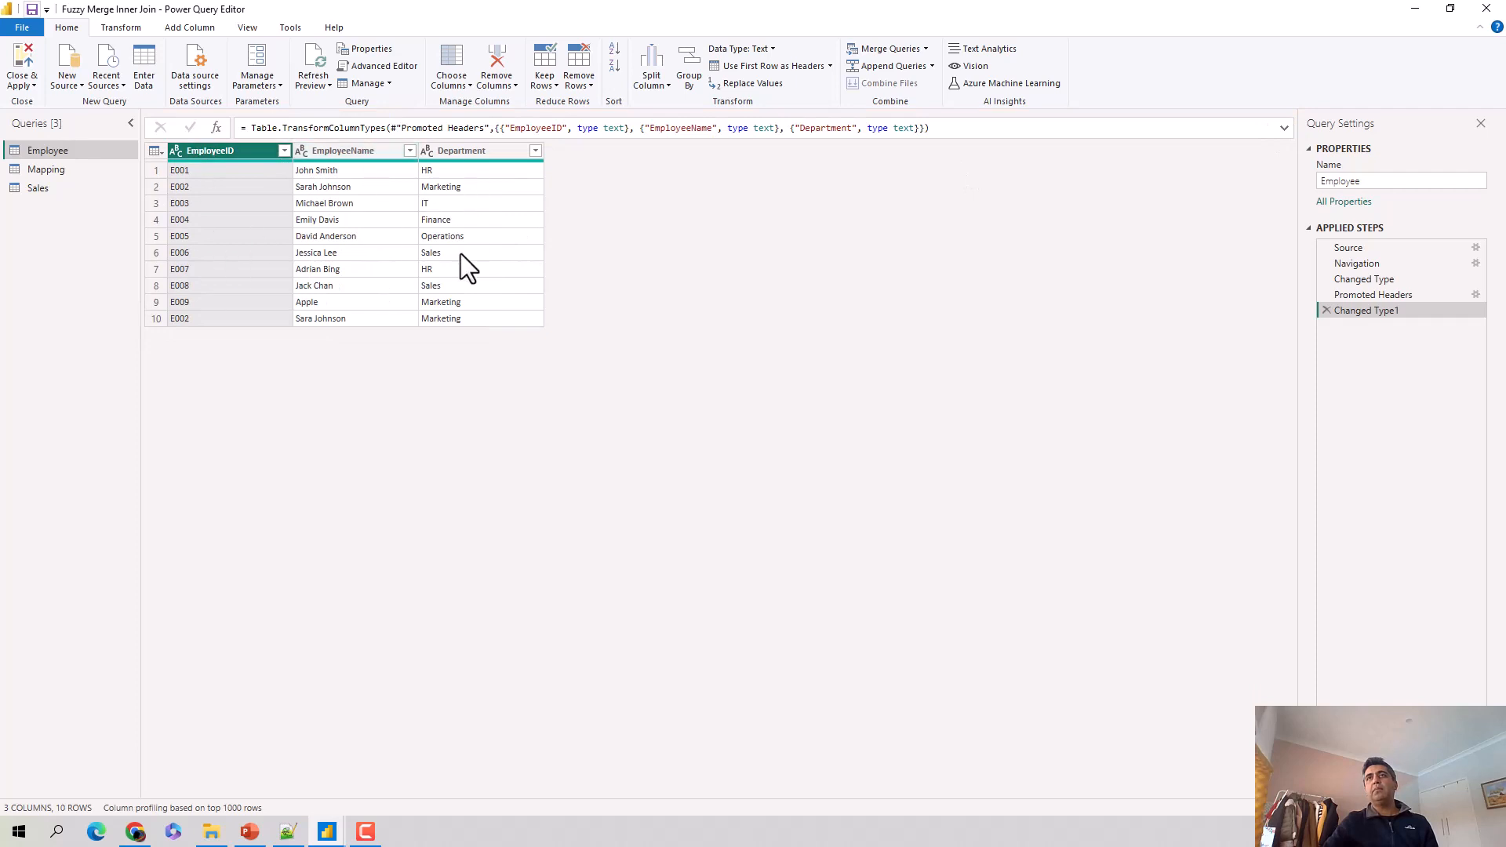
pyautogui.click(44, 188)
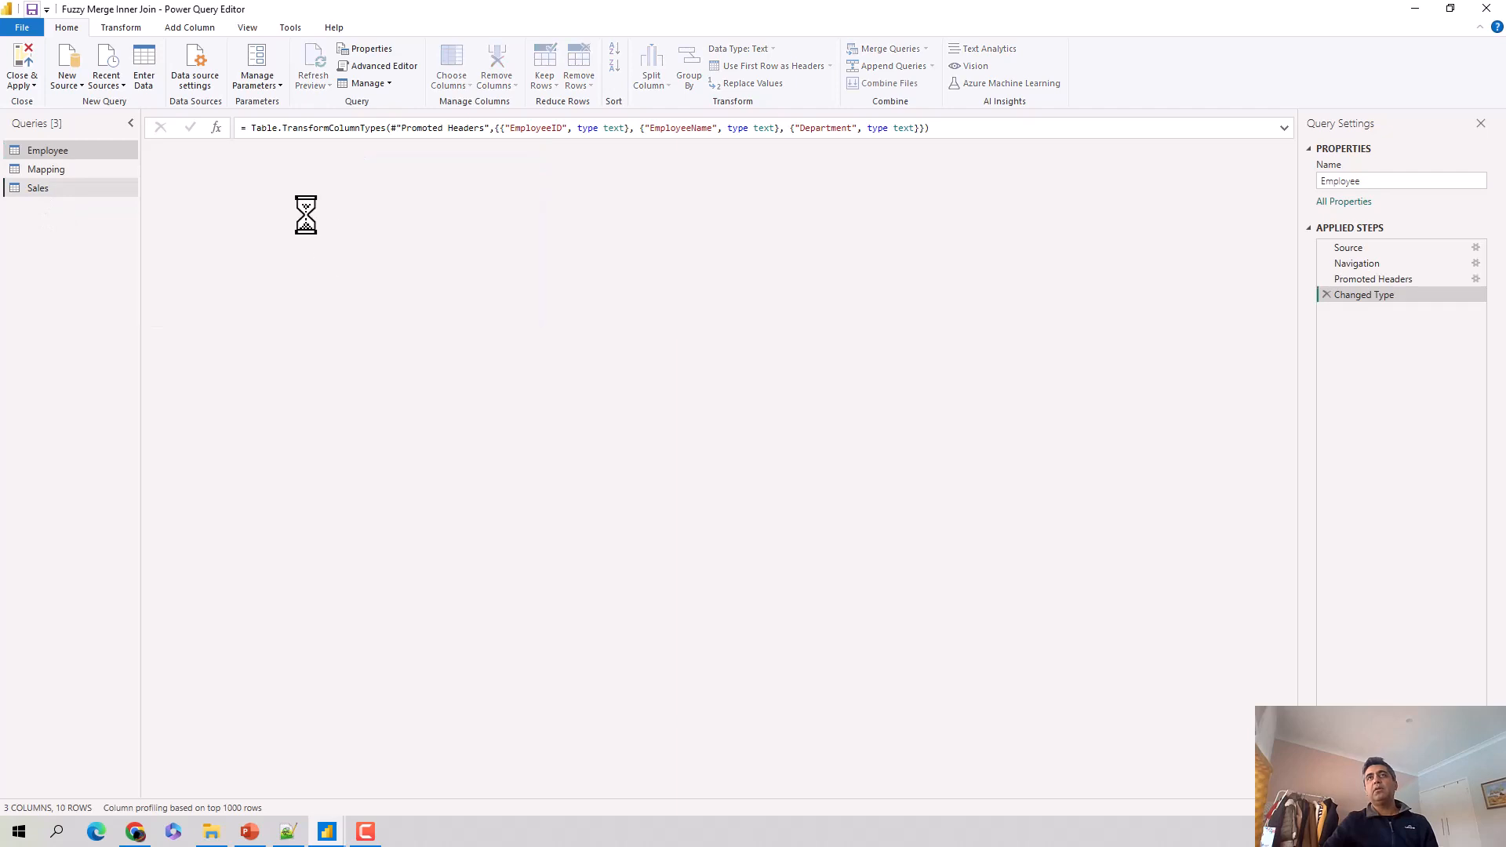
pyautogui.click(1288, 121)
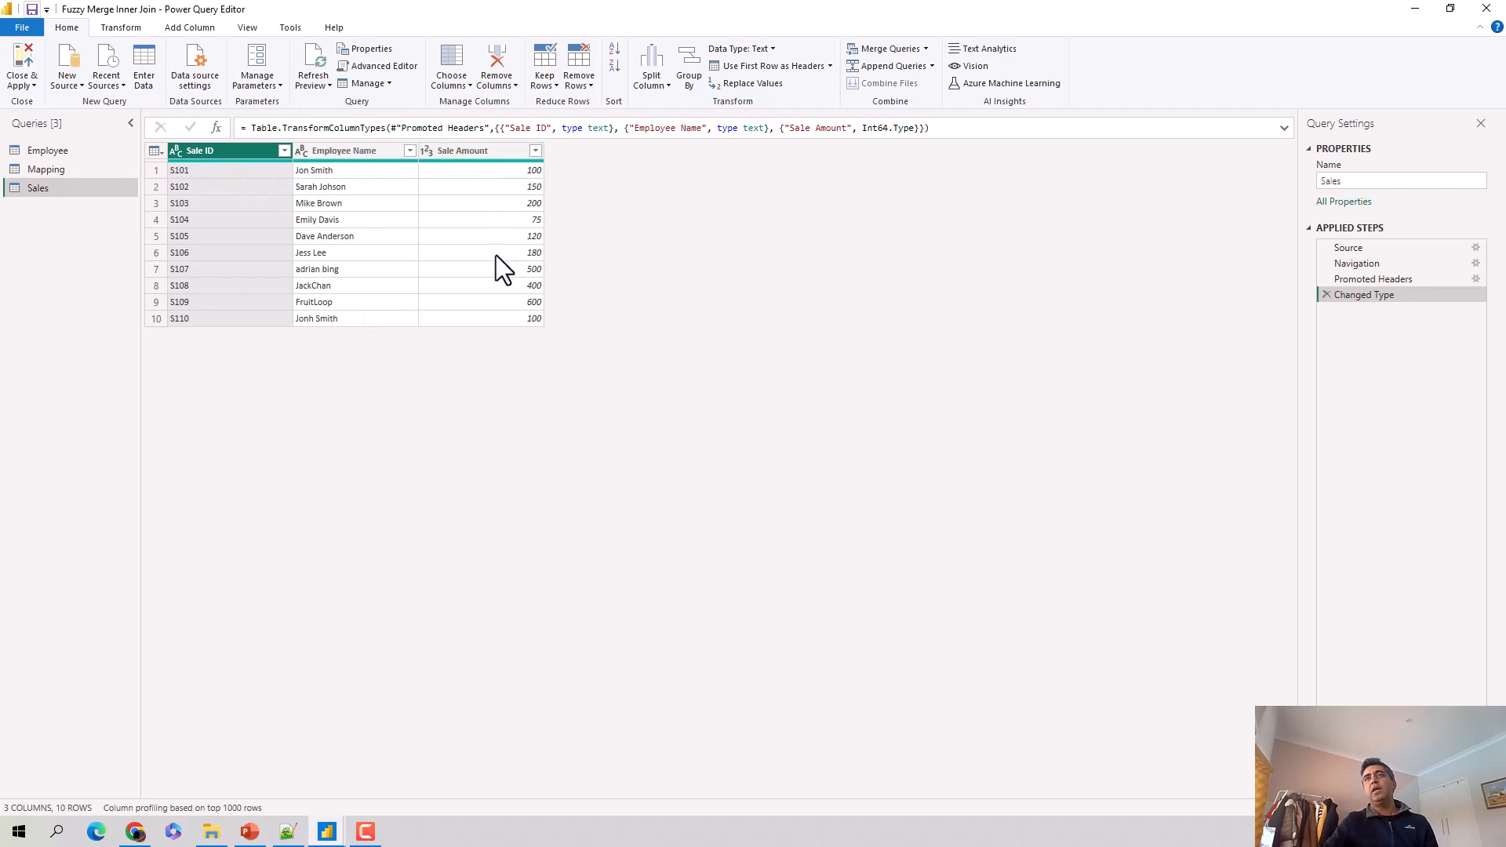
# - Merge Employee with Sales as a new query, matching EmployeeName to Employee Name with an Inner join
pyautogui.click(40, 153)
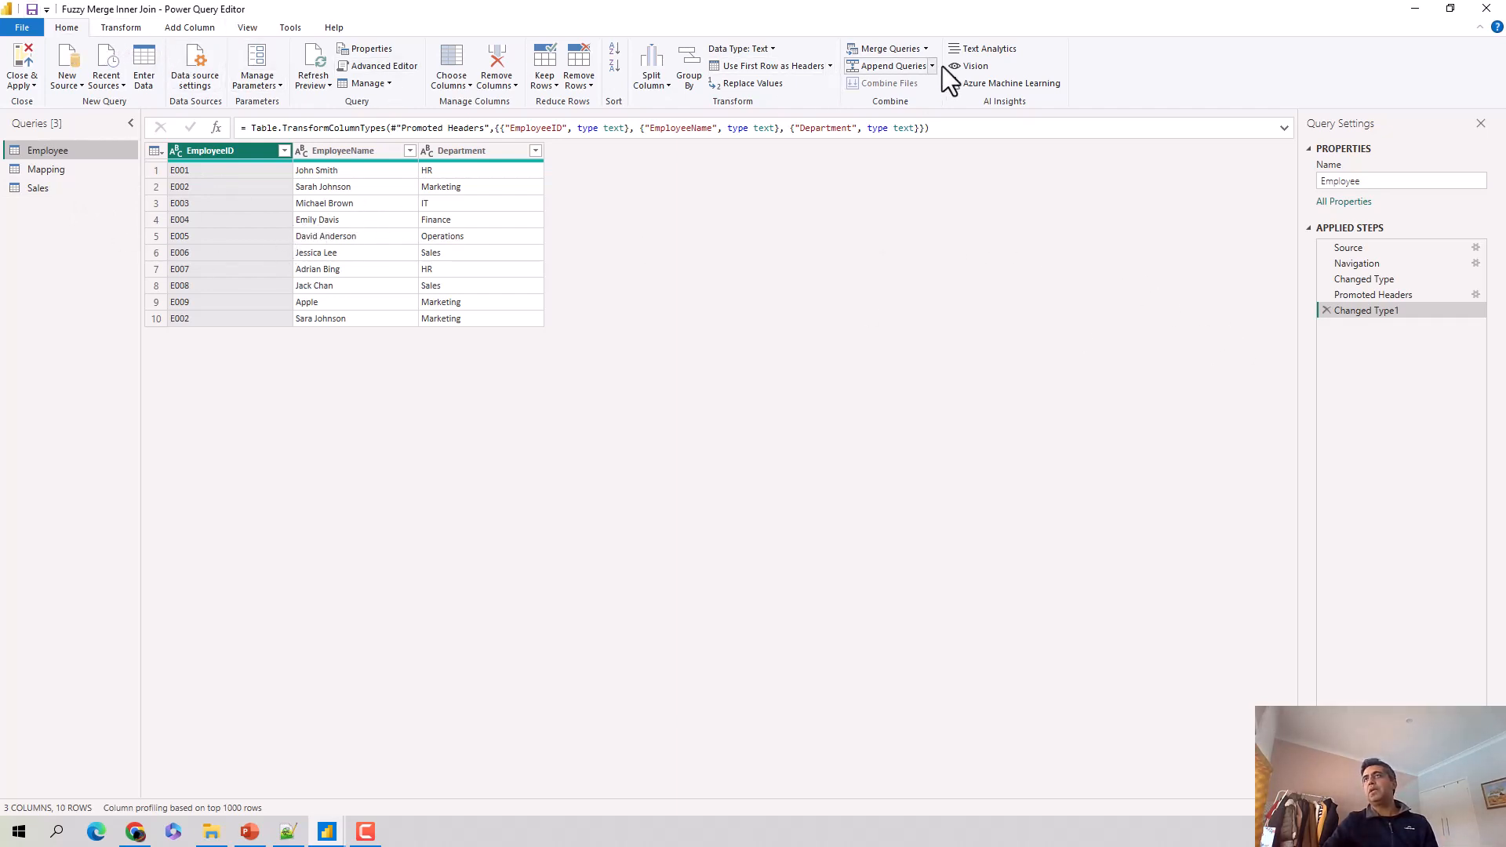
pyautogui.click(927, 48)
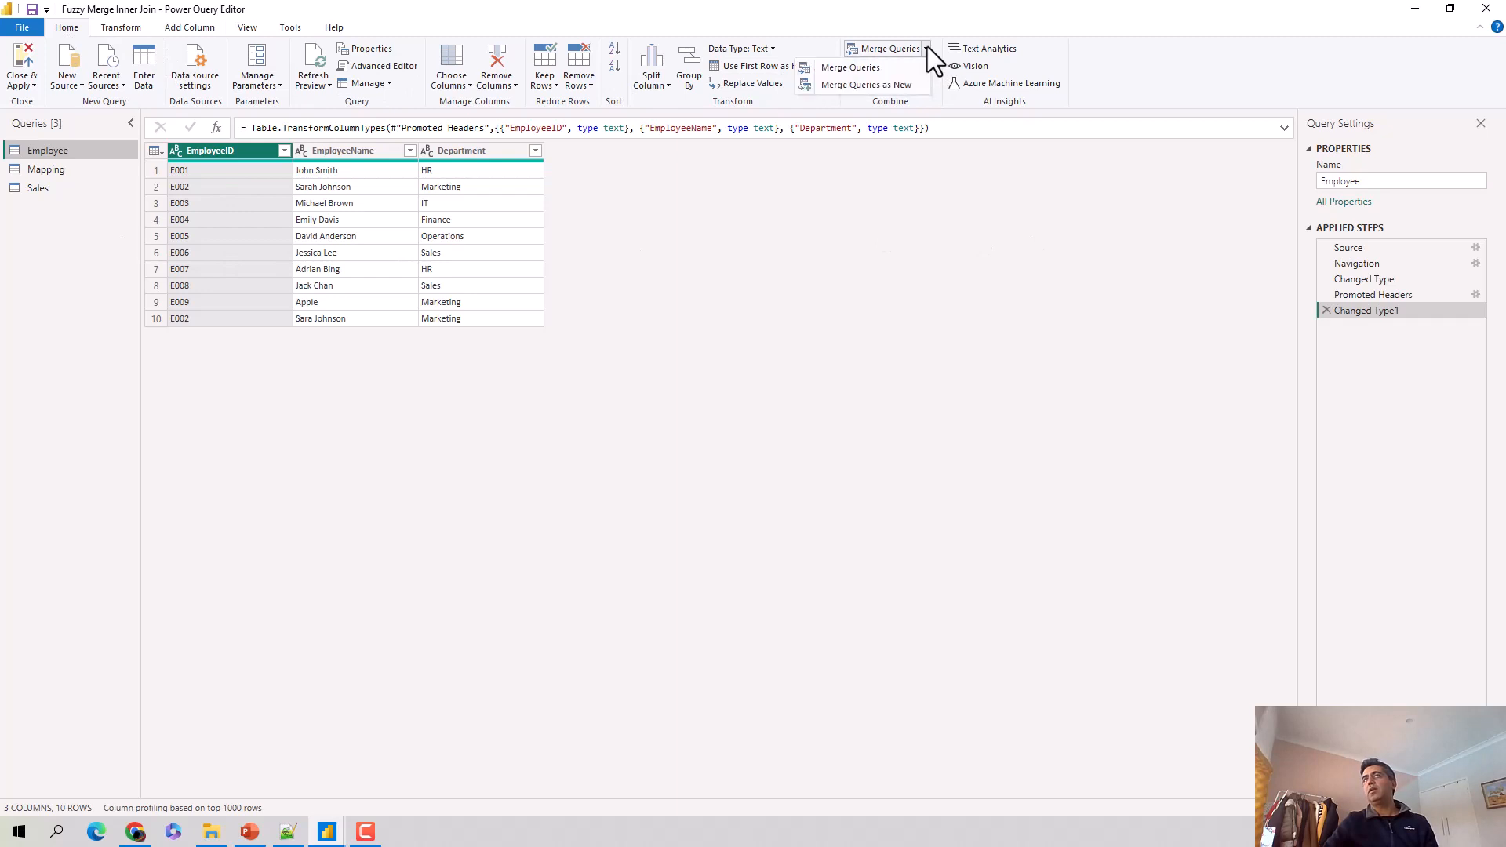
pyautogui.click(893, 86)
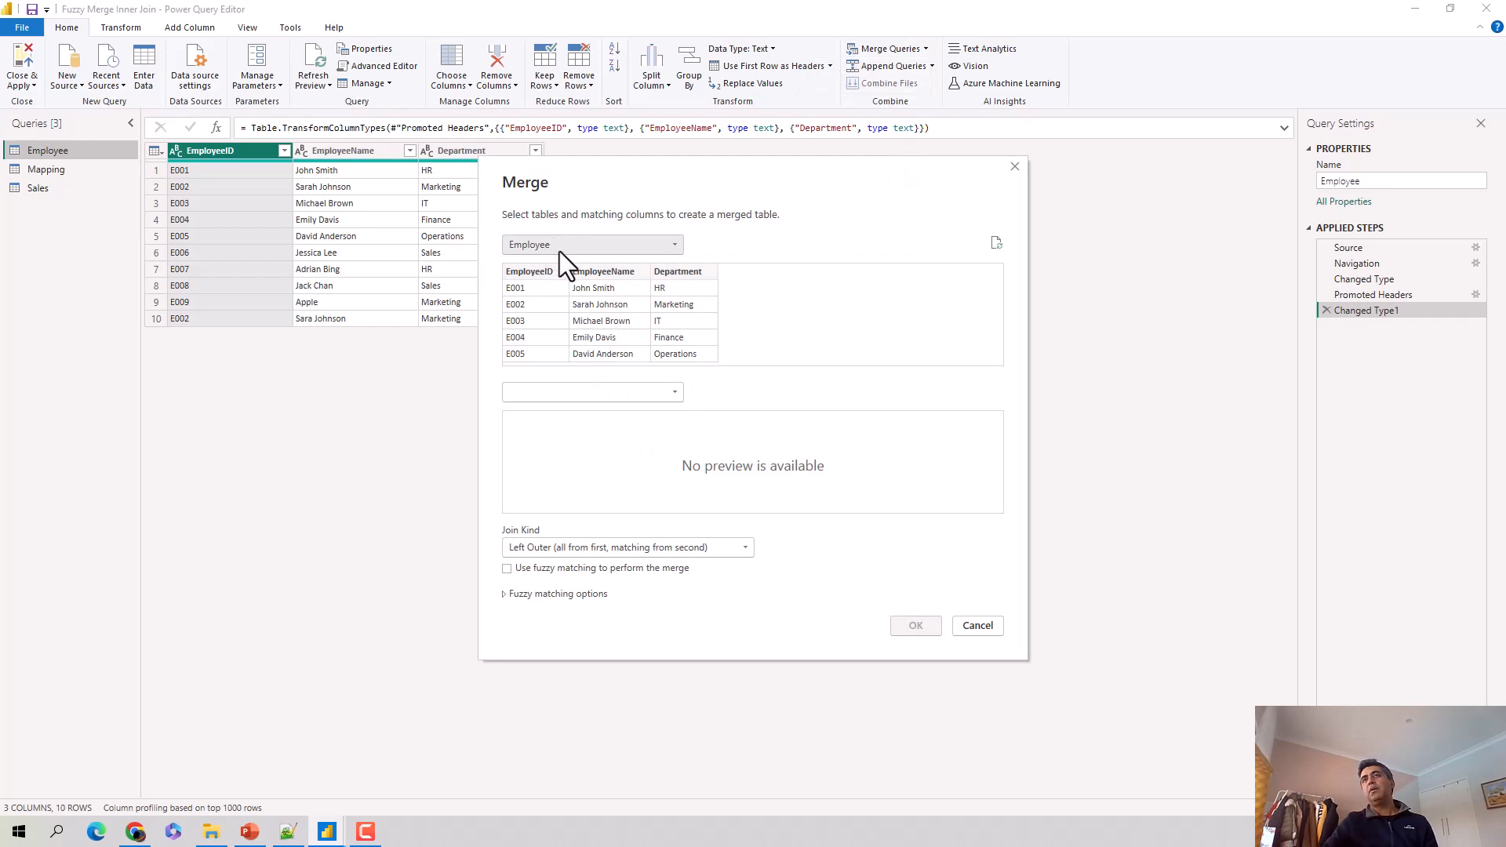
pyautogui.click(571, 393)
pyautogui.click(547, 440)
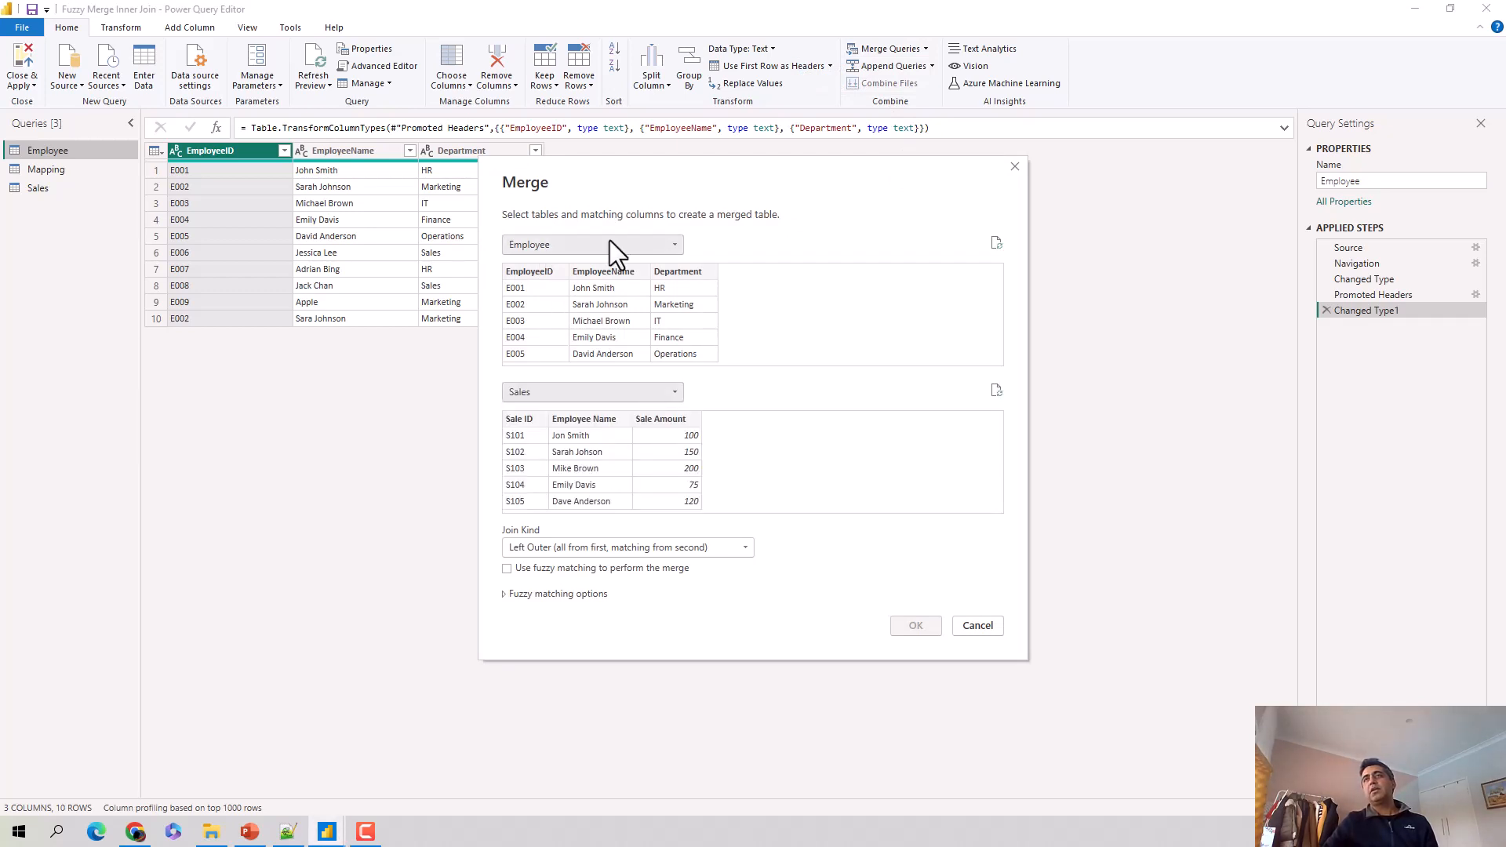
pyautogui.click(601, 273)
pyautogui.click(574, 419)
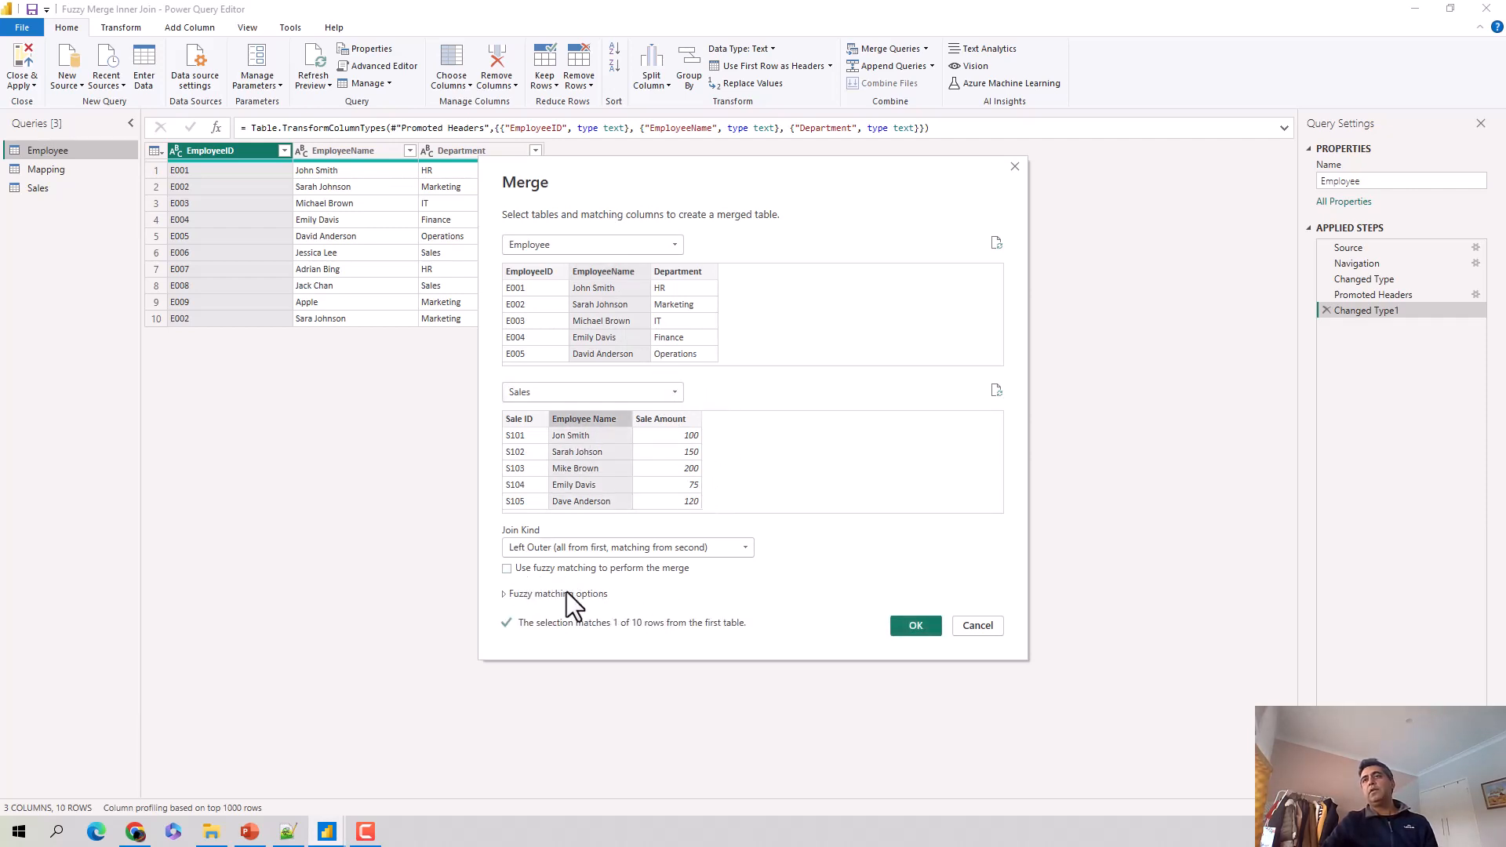
pyautogui.click(605, 549)
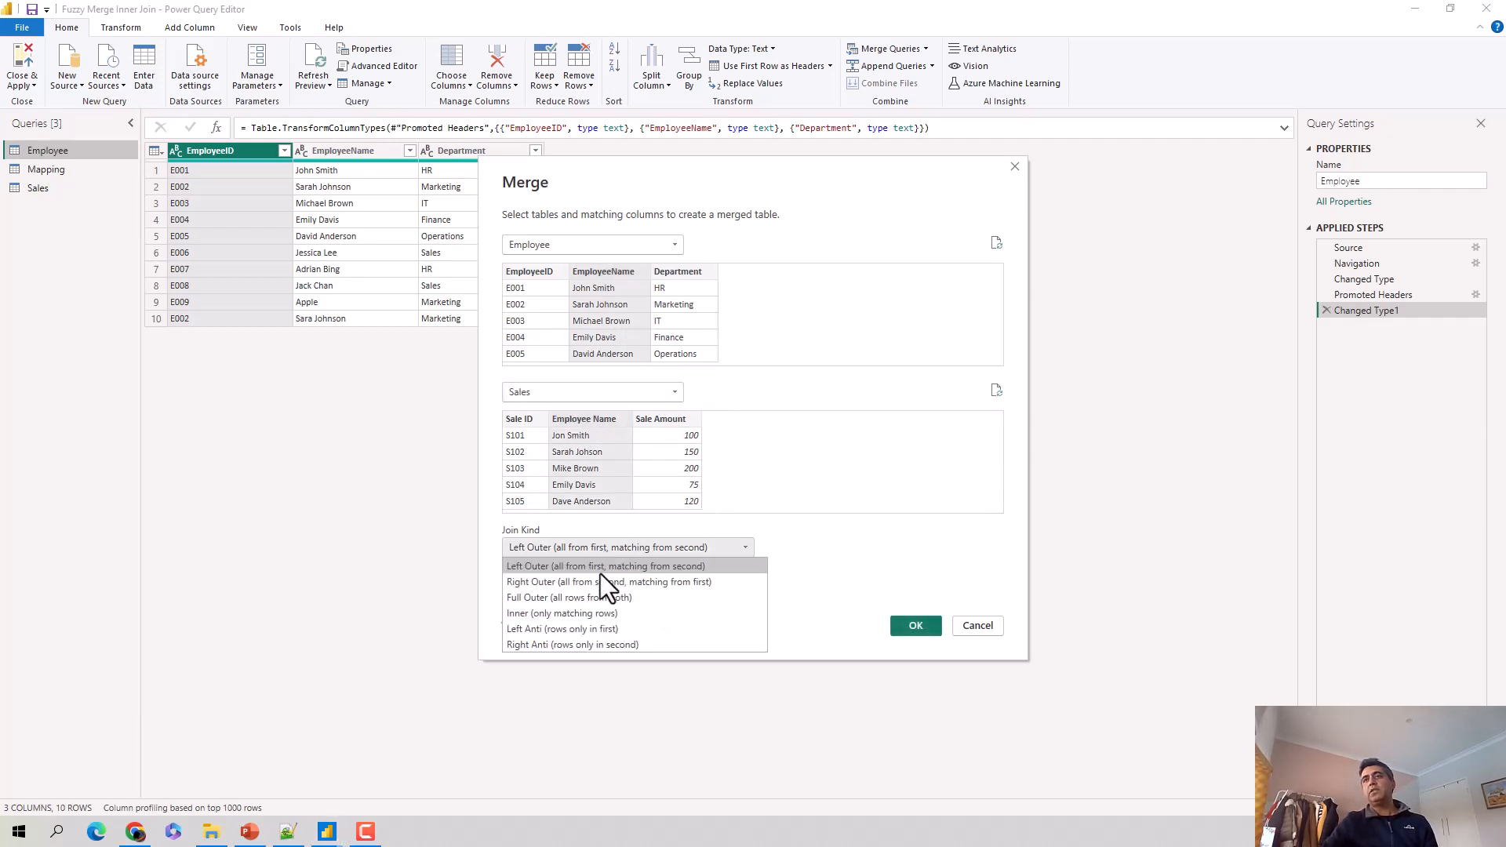
pyautogui.click(586, 616)
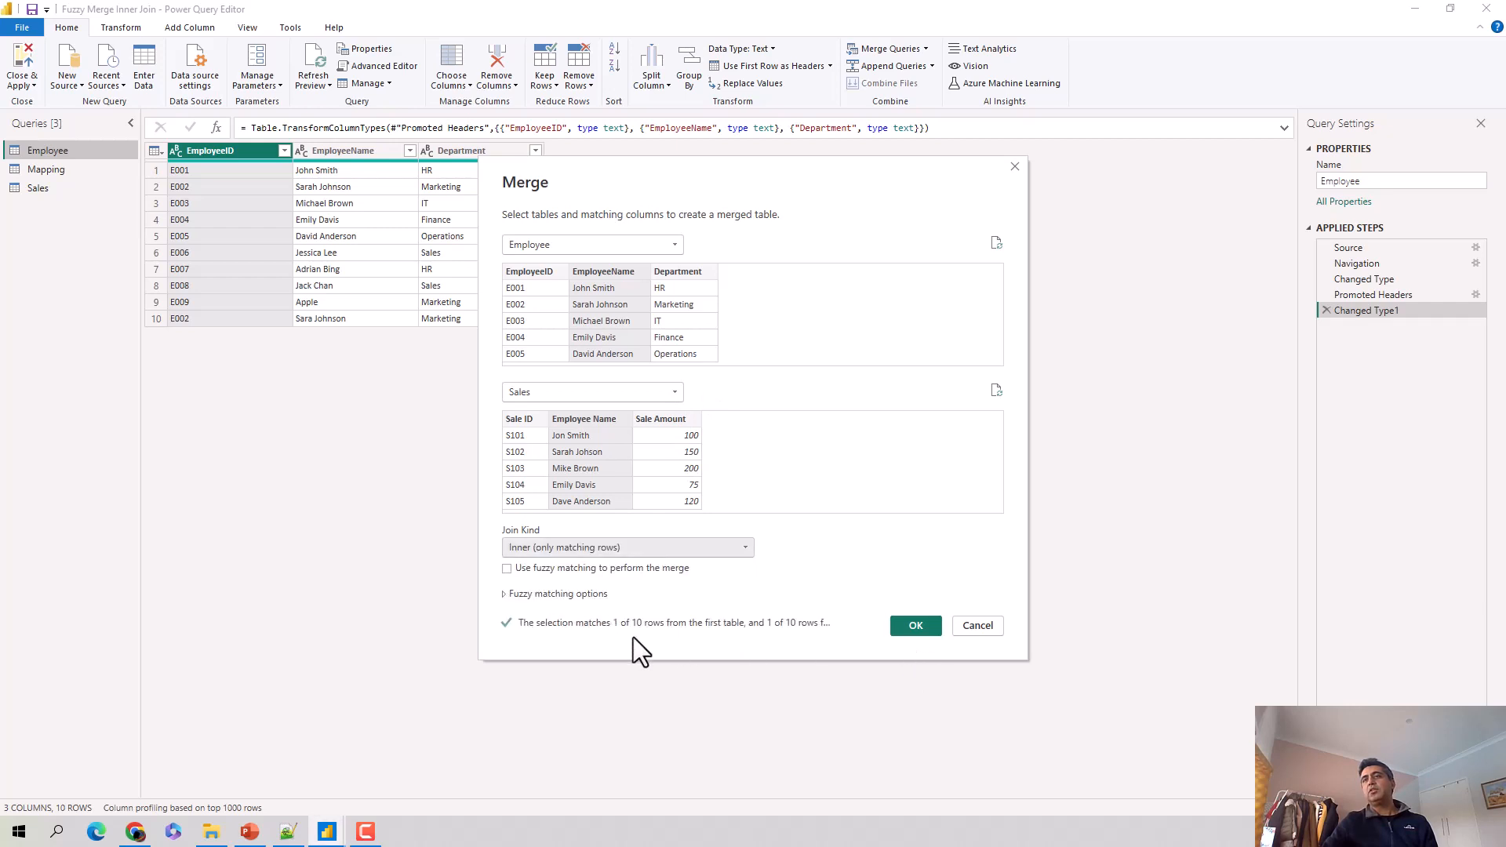
pyautogui.click(915, 626)
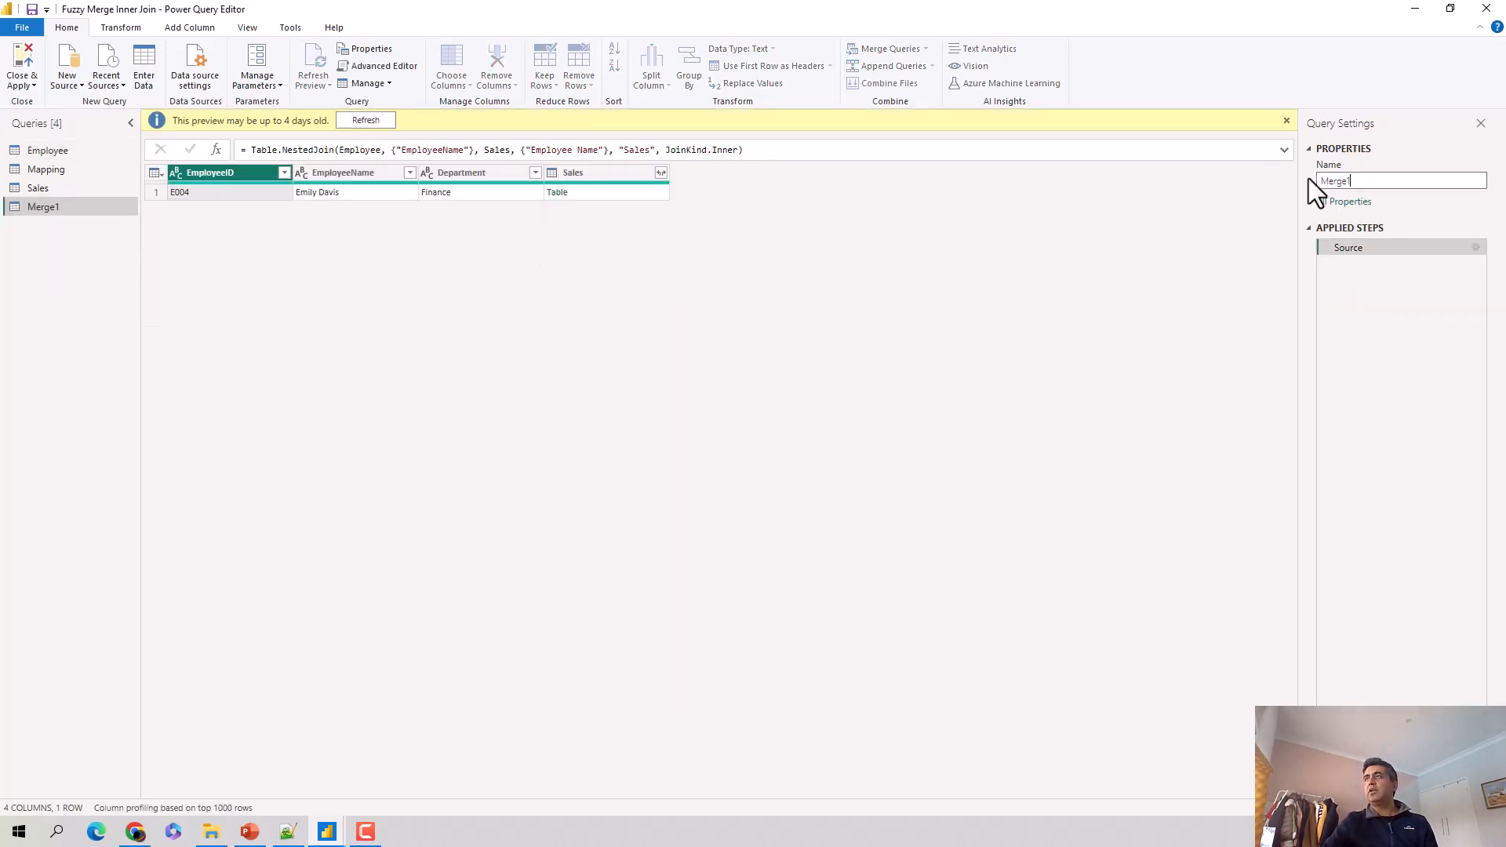
# - Rename the merged query FuzzyInnerJoin and expand all columns of its Sales table with the original column name as prefix
pyautogui.moveTo(1396, 182); pyautogui.dragTo(1325, 183)
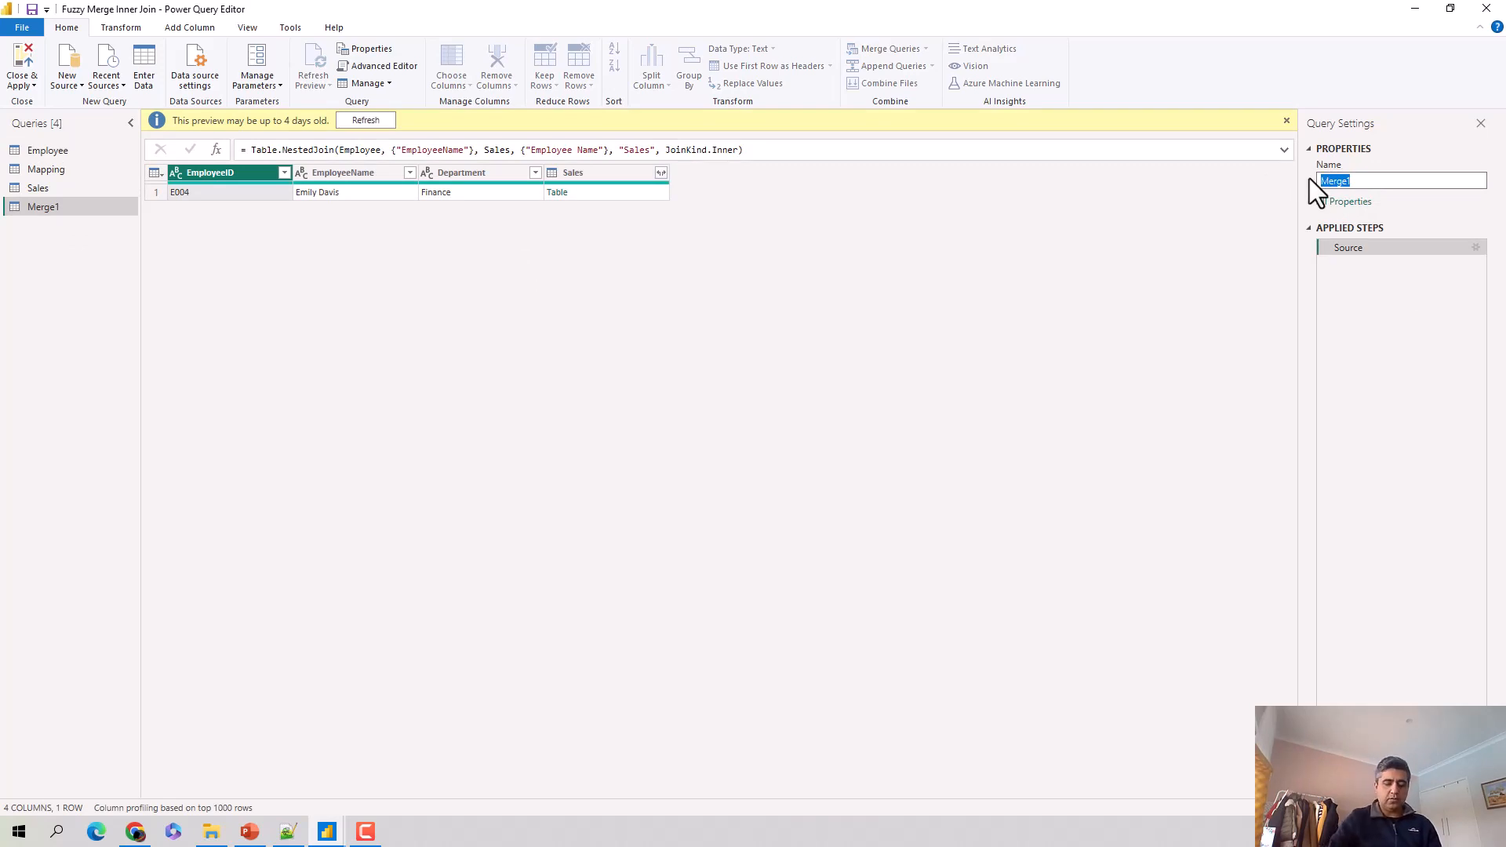
pyautogui.write('FuzzyIn')
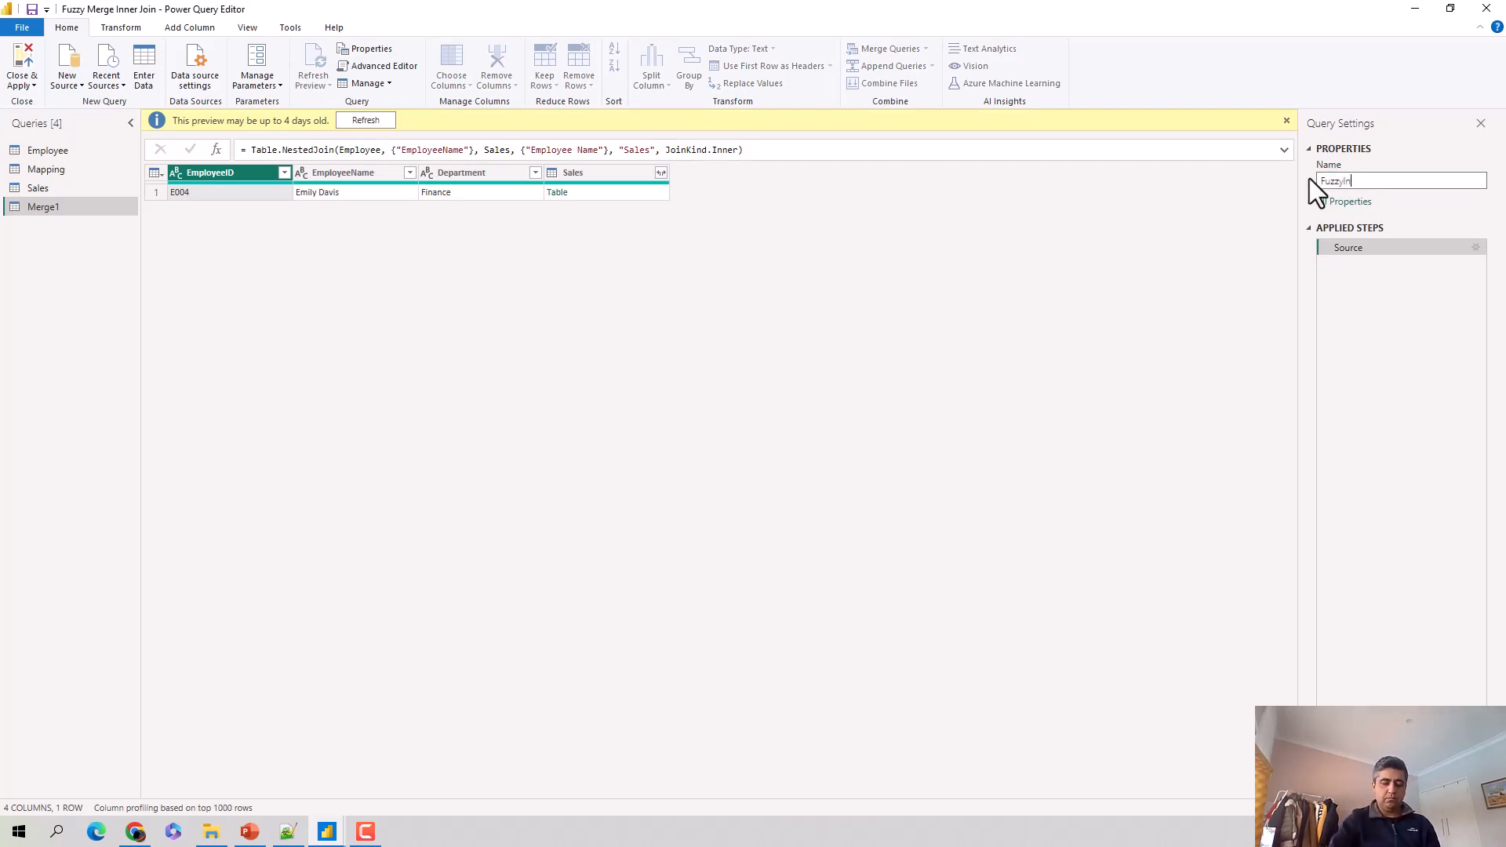
pyautogui.write('nerJoin')
pyautogui.press('Return')
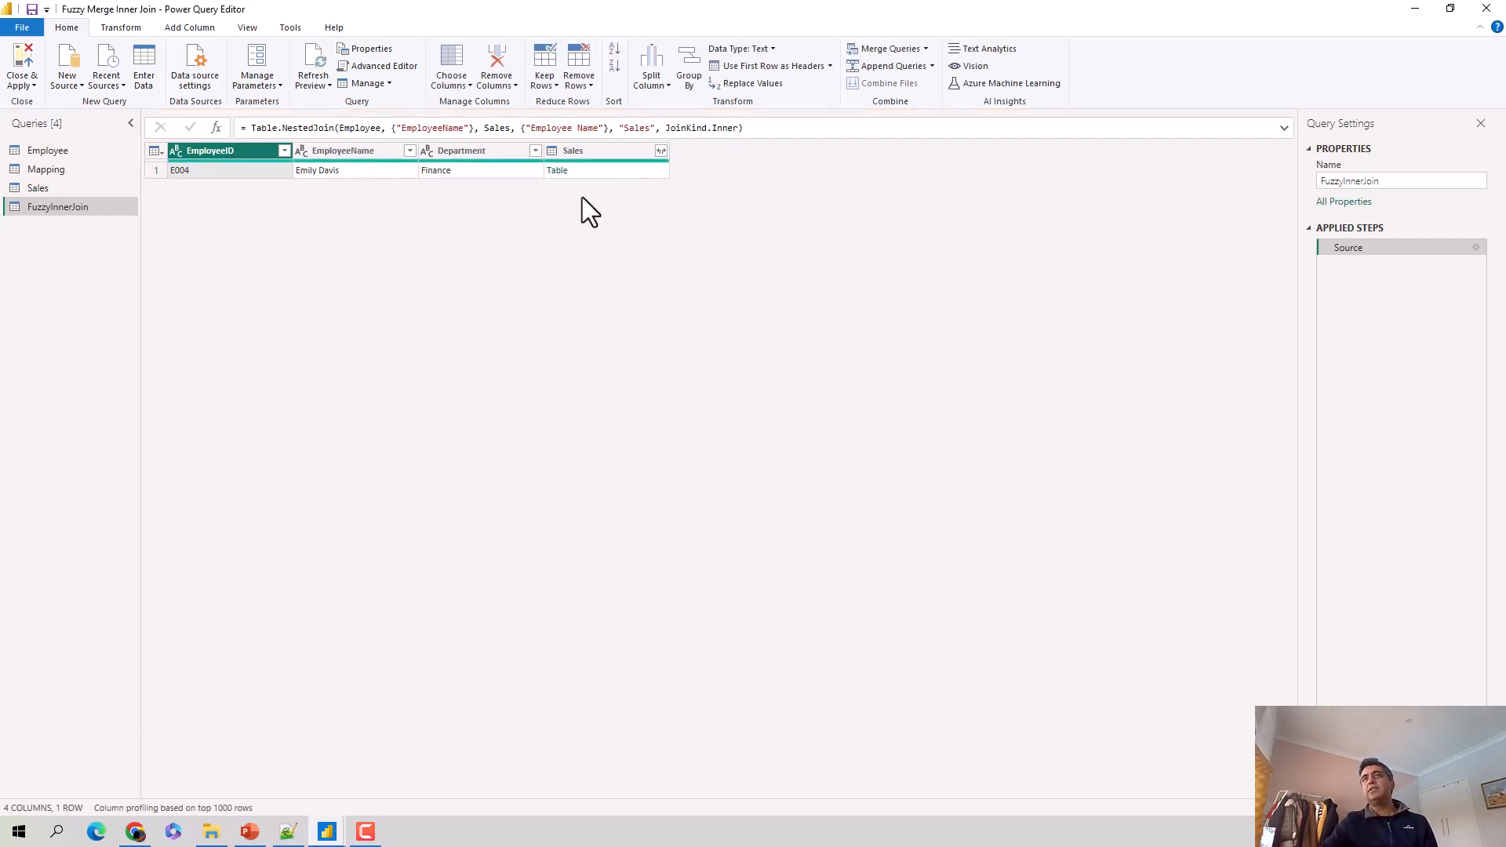
pyautogui.click(661, 151)
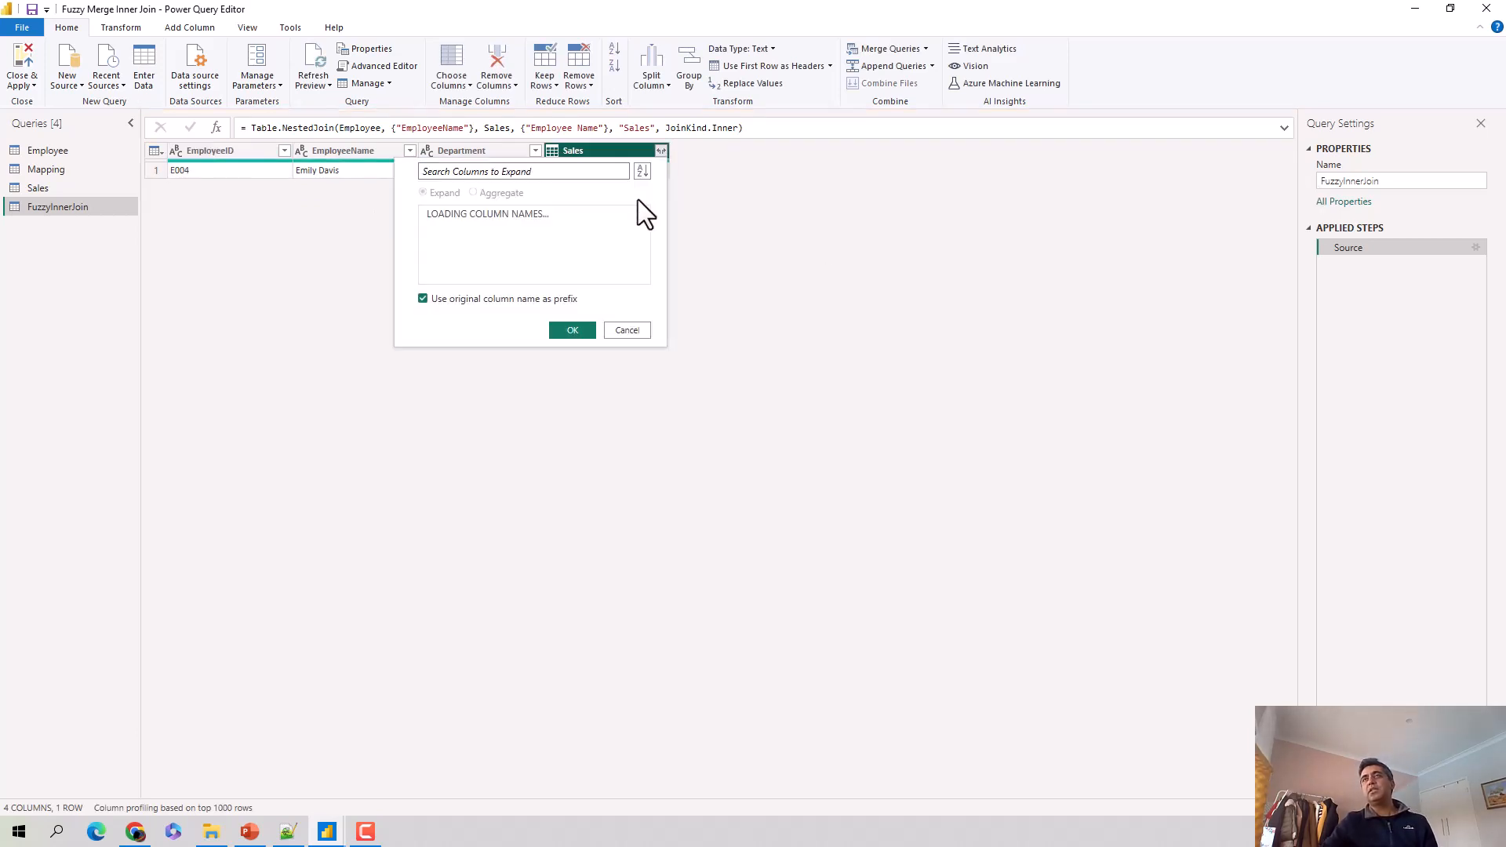
pyautogui.click(562, 328)
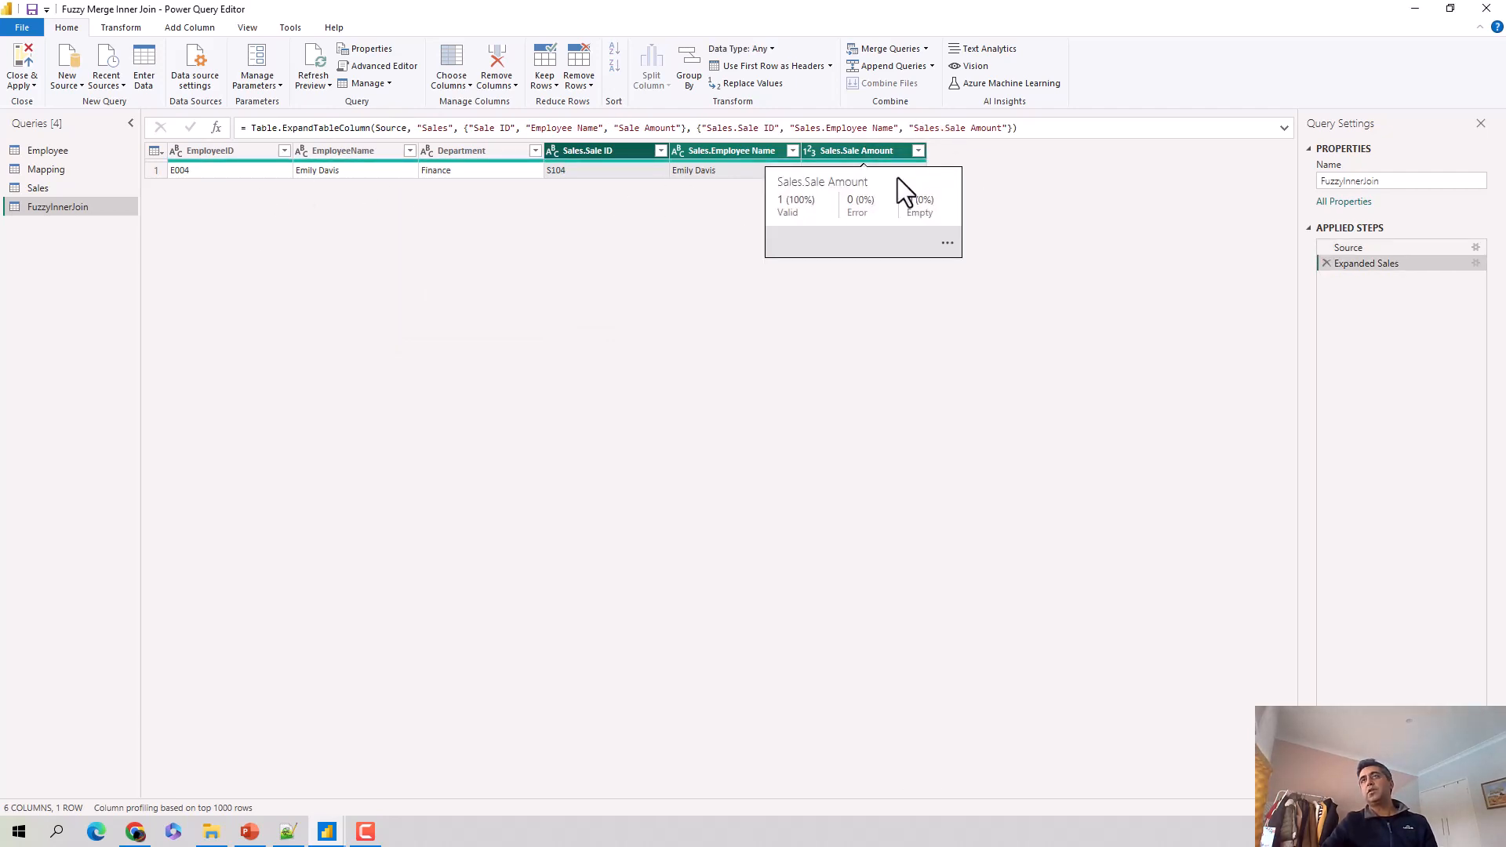
# - Enable fuzzy matching in the FuzzyInnerJoin merge and show the result at the Expanded Sales step
pyautogui.click(1479, 248)
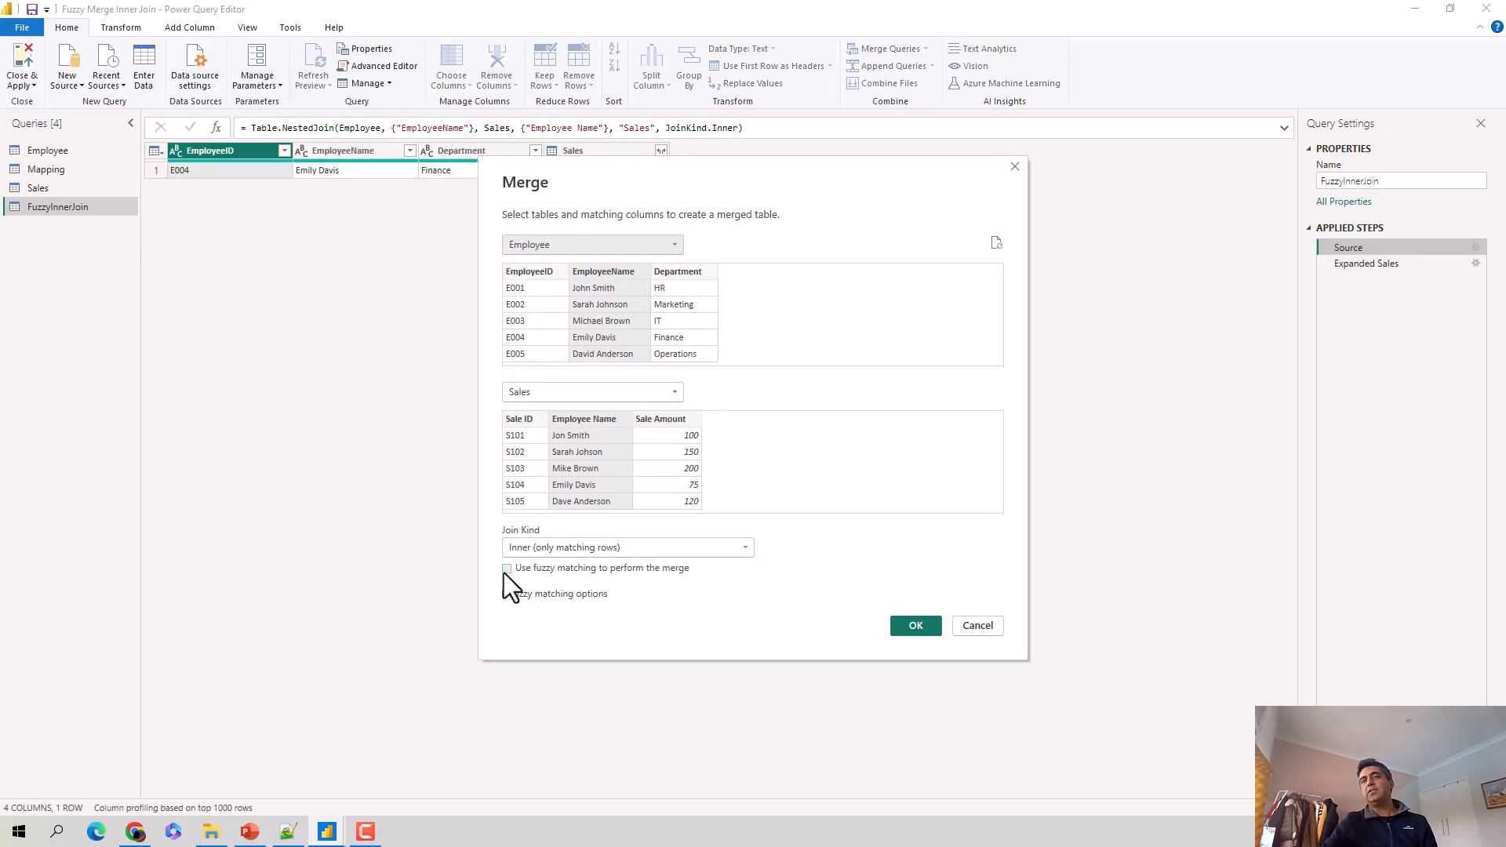
pyautogui.click(505, 571)
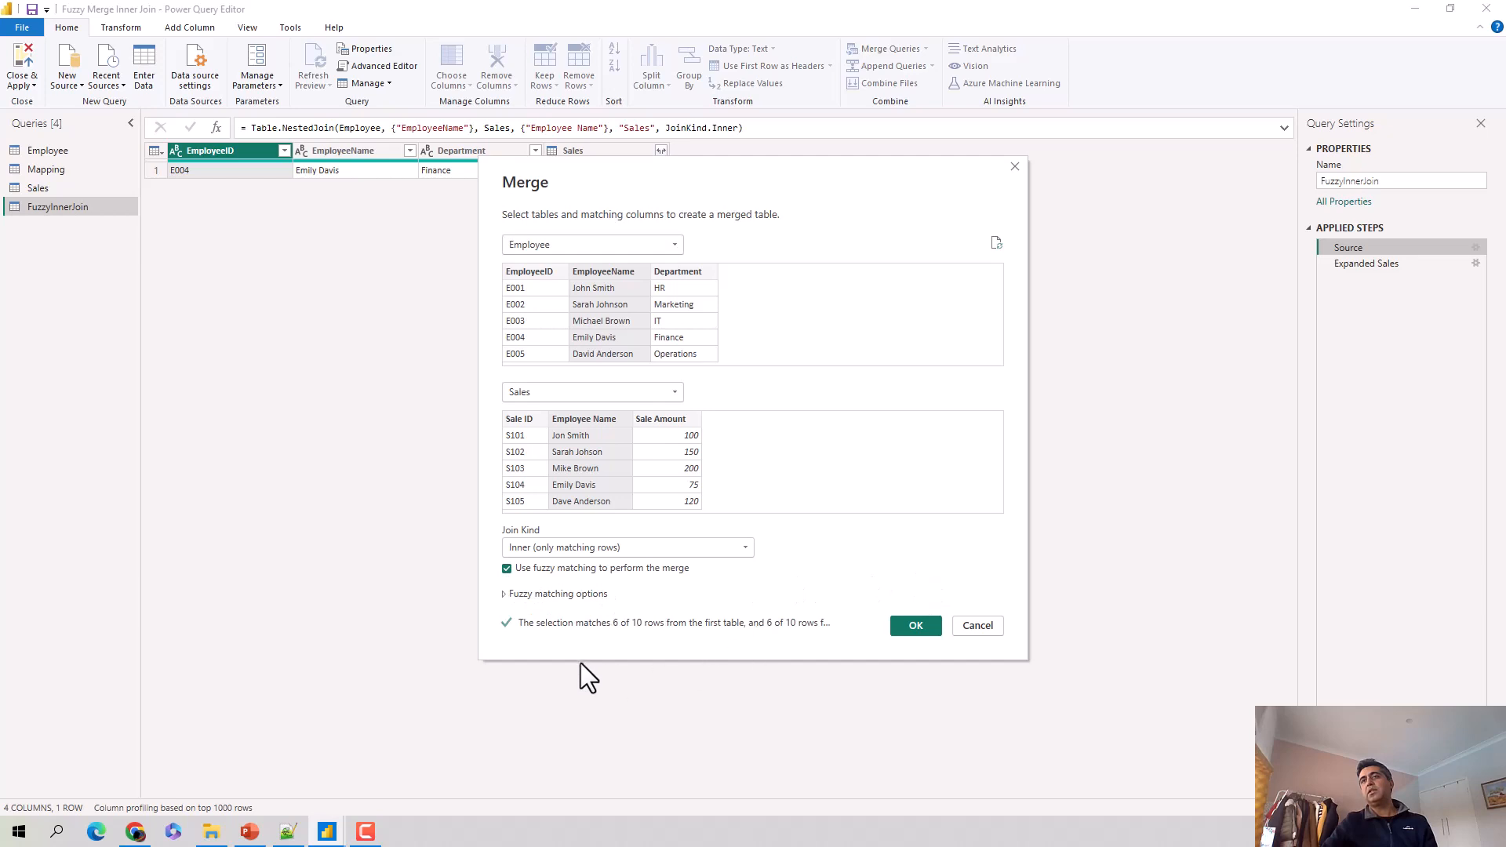
pyautogui.click(914, 624)
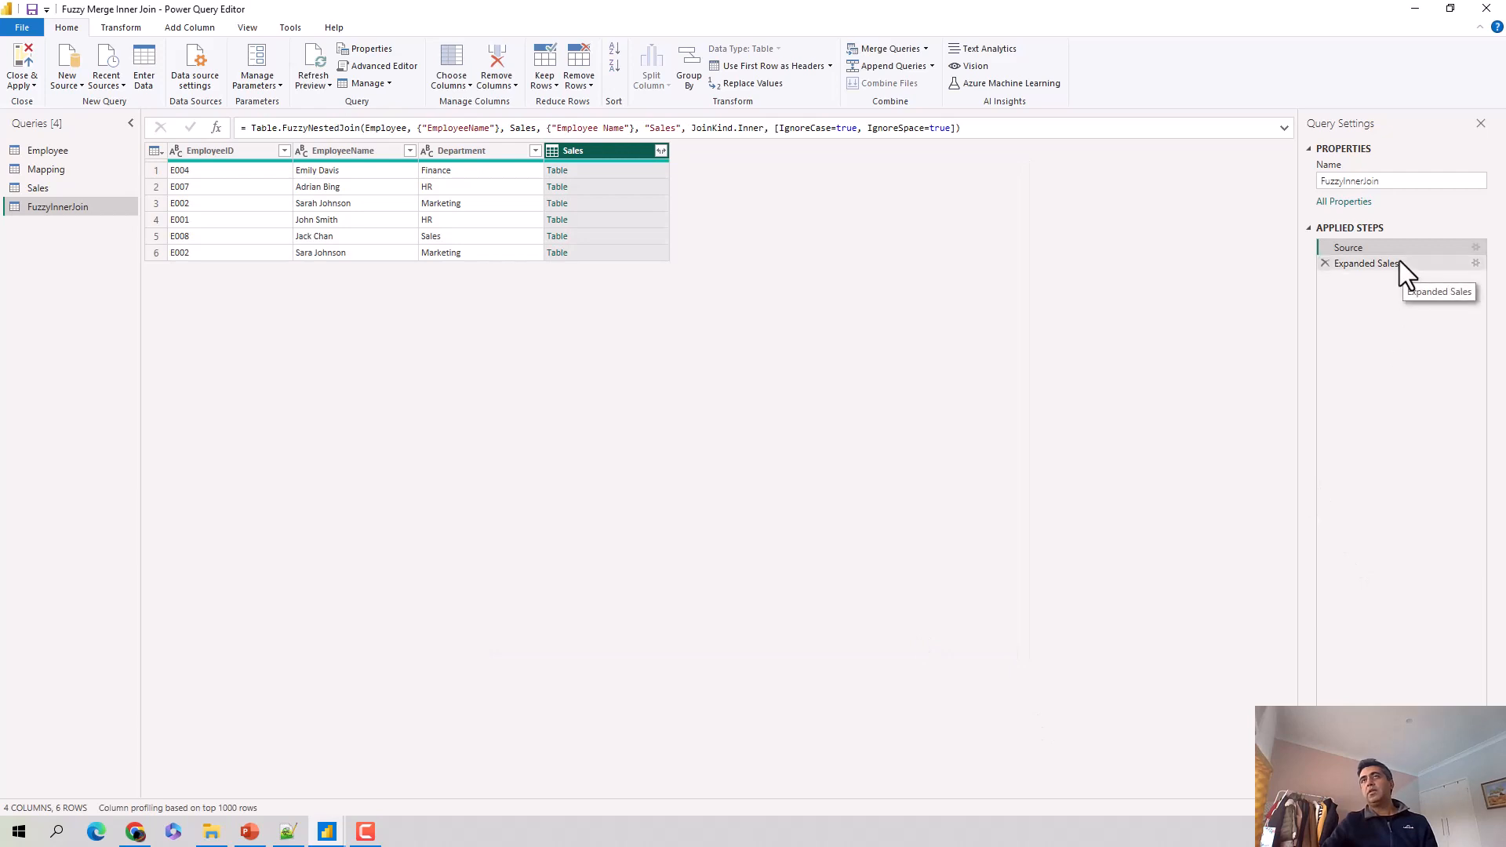
pyautogui.click(1434, 267)
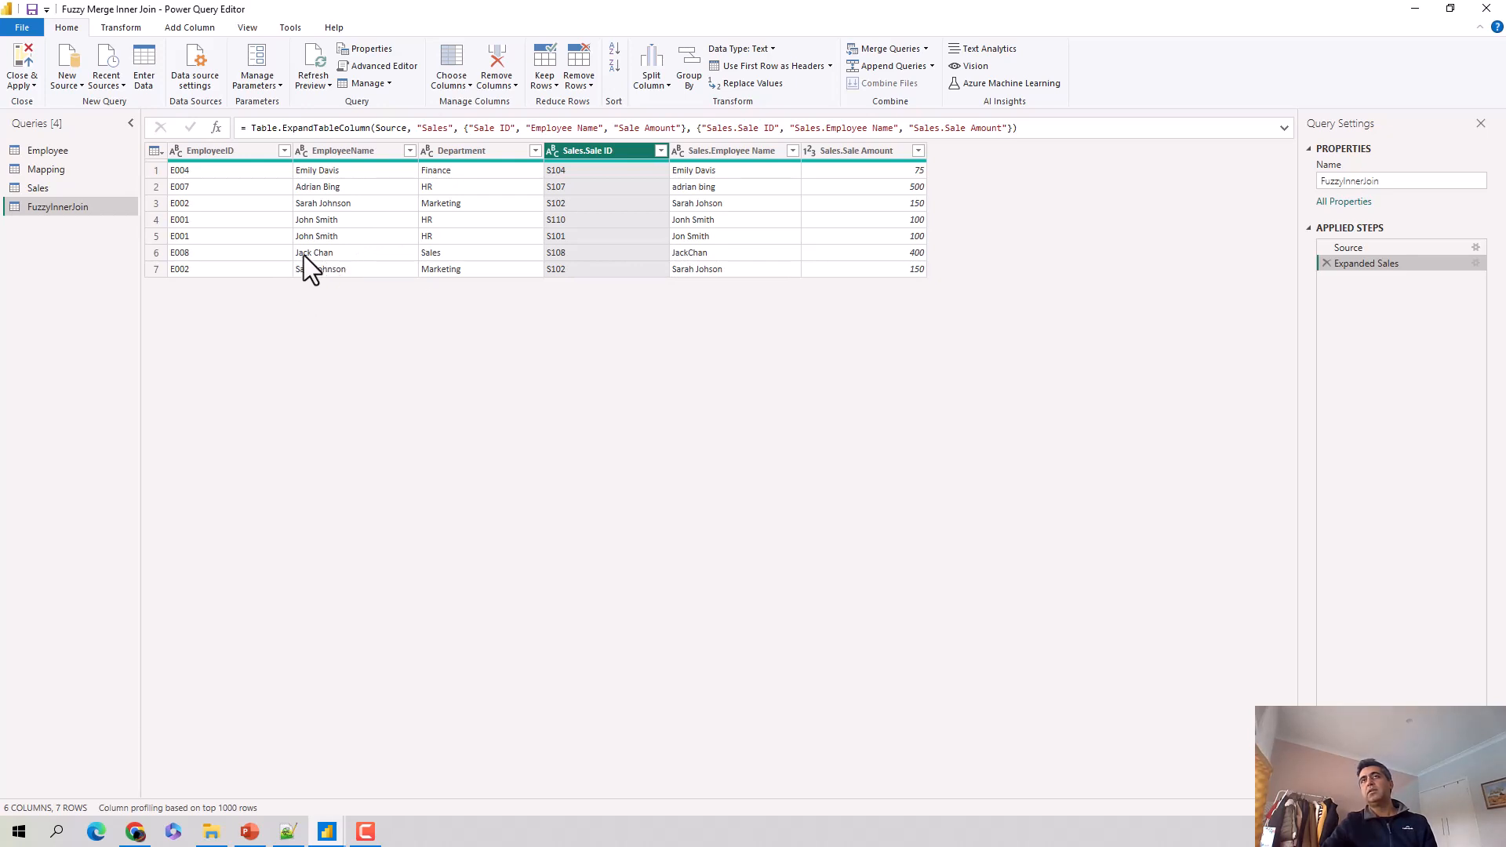
pyautogui.click(1475, 247)
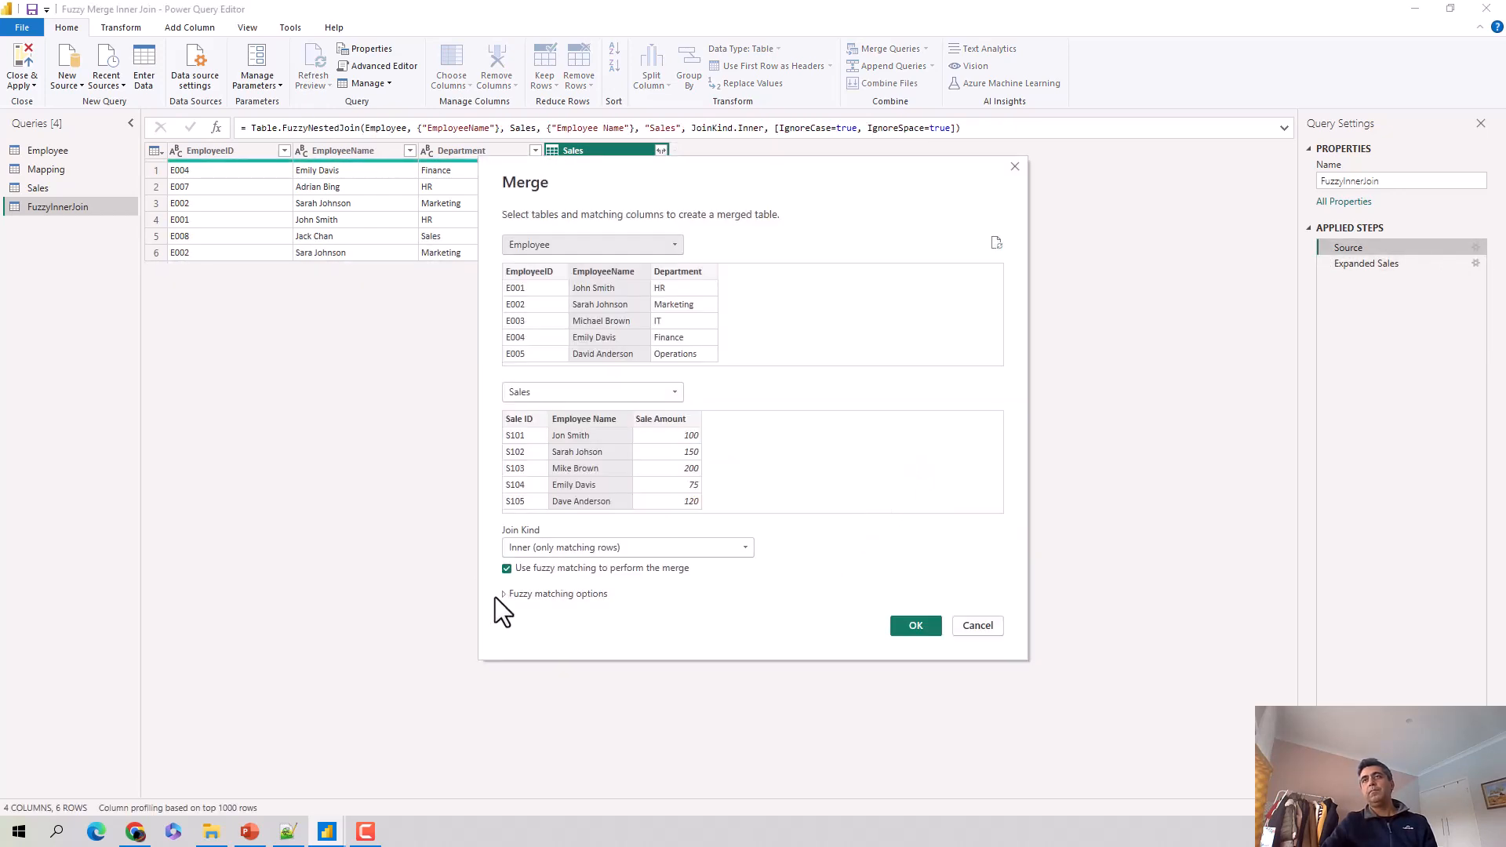
pyautogui.click(504, 595)
pyautogui.scroll(-1, 656, 645)
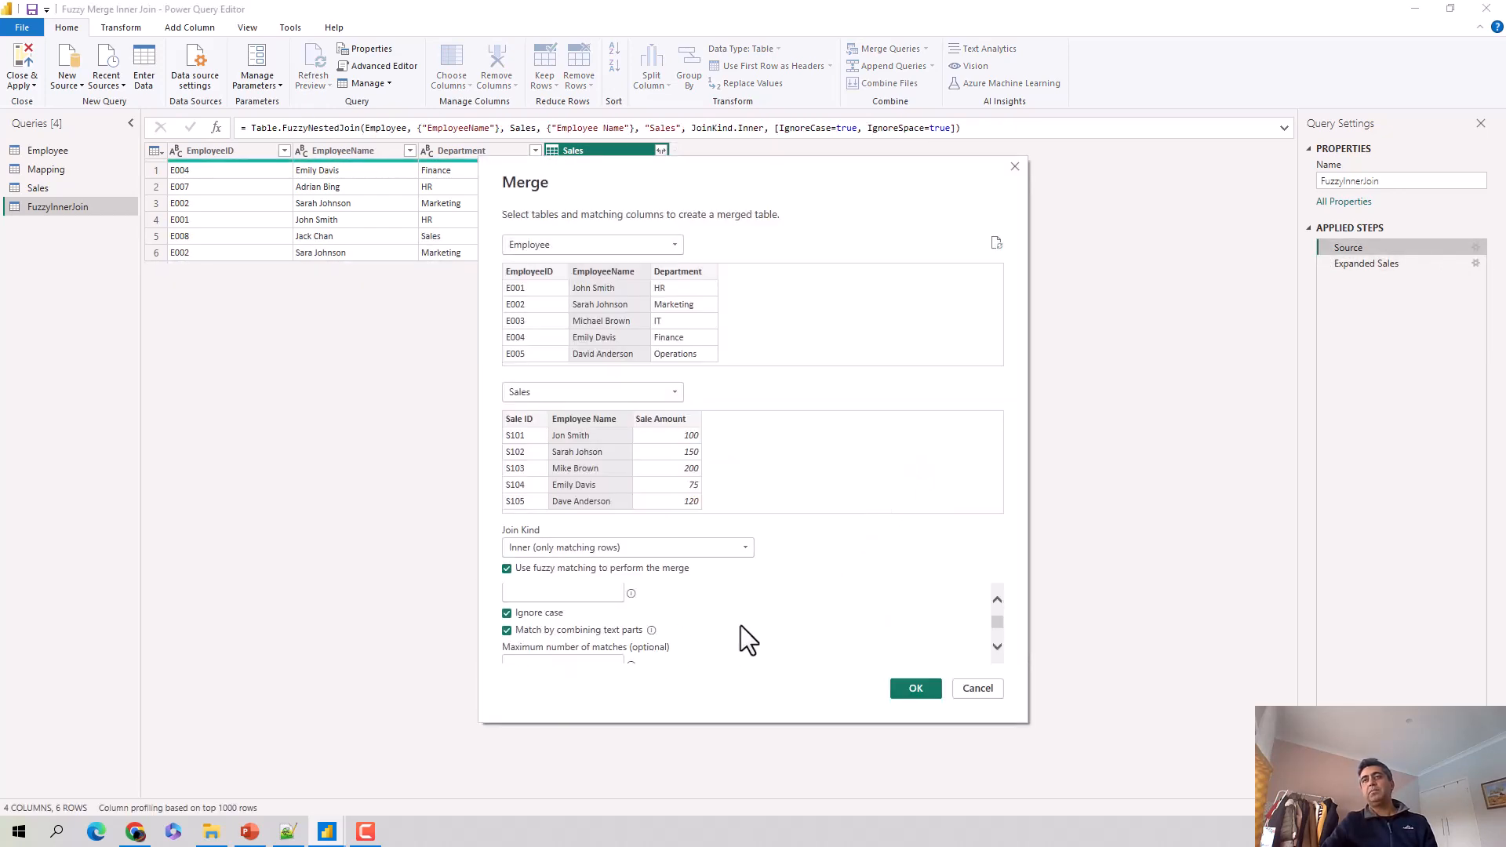
pyautogui.scroll(-1, 741, 625)
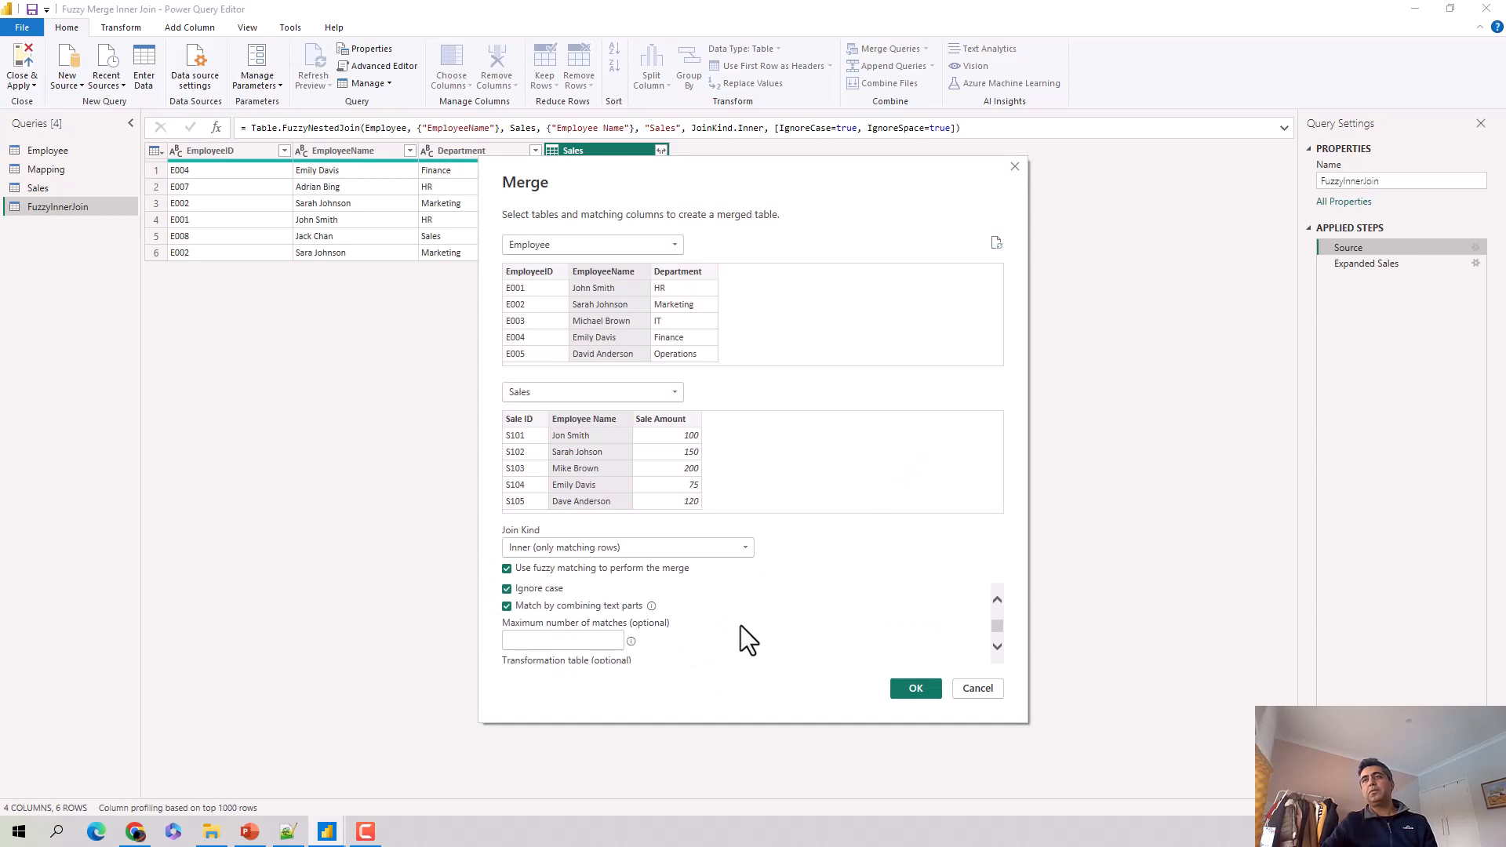
pyautogui.click(507, 605)
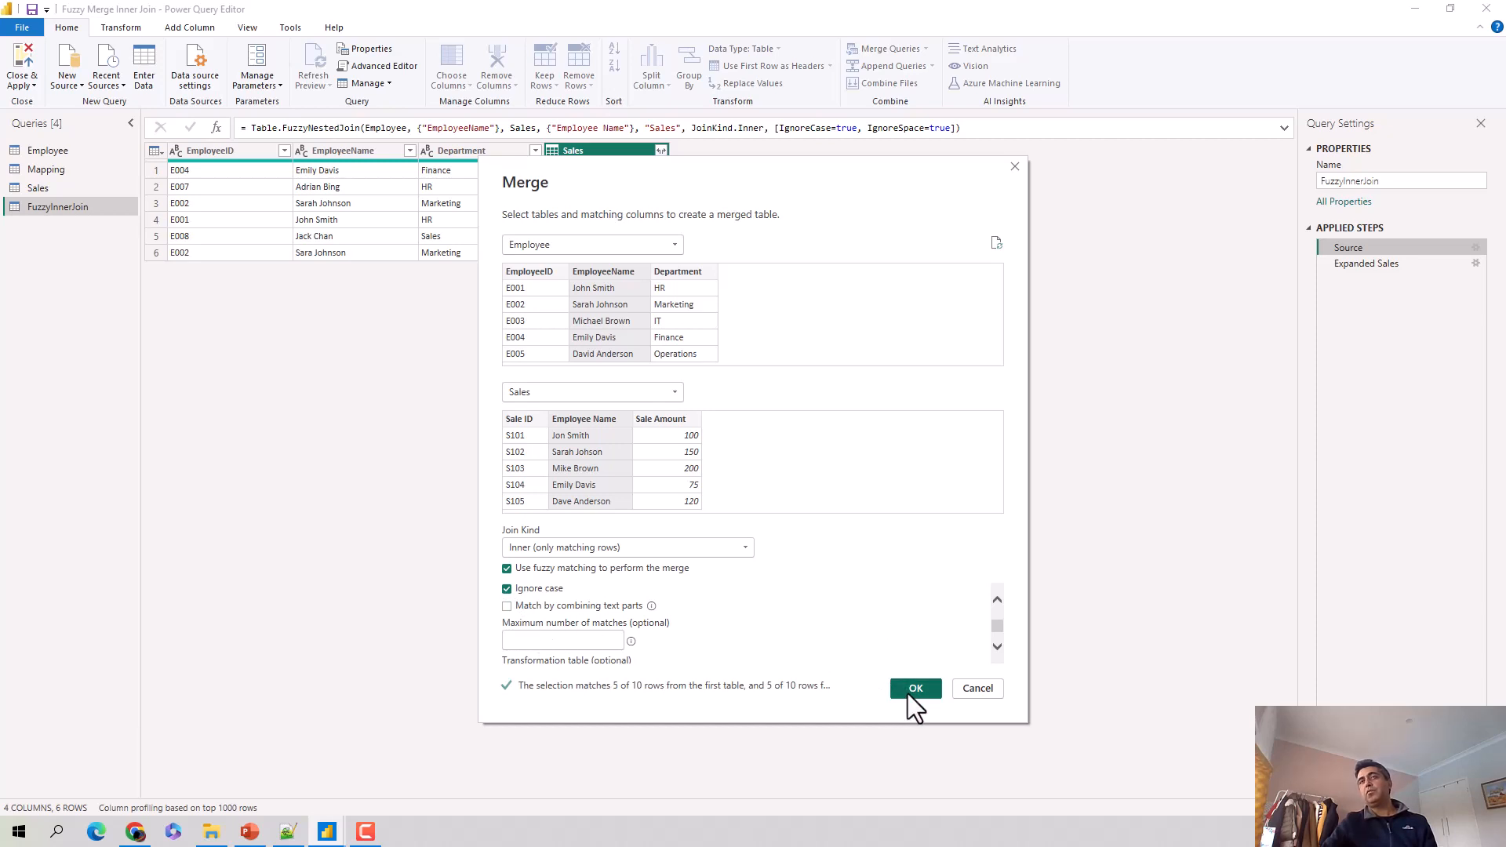
pyautogui.click(978, 688)
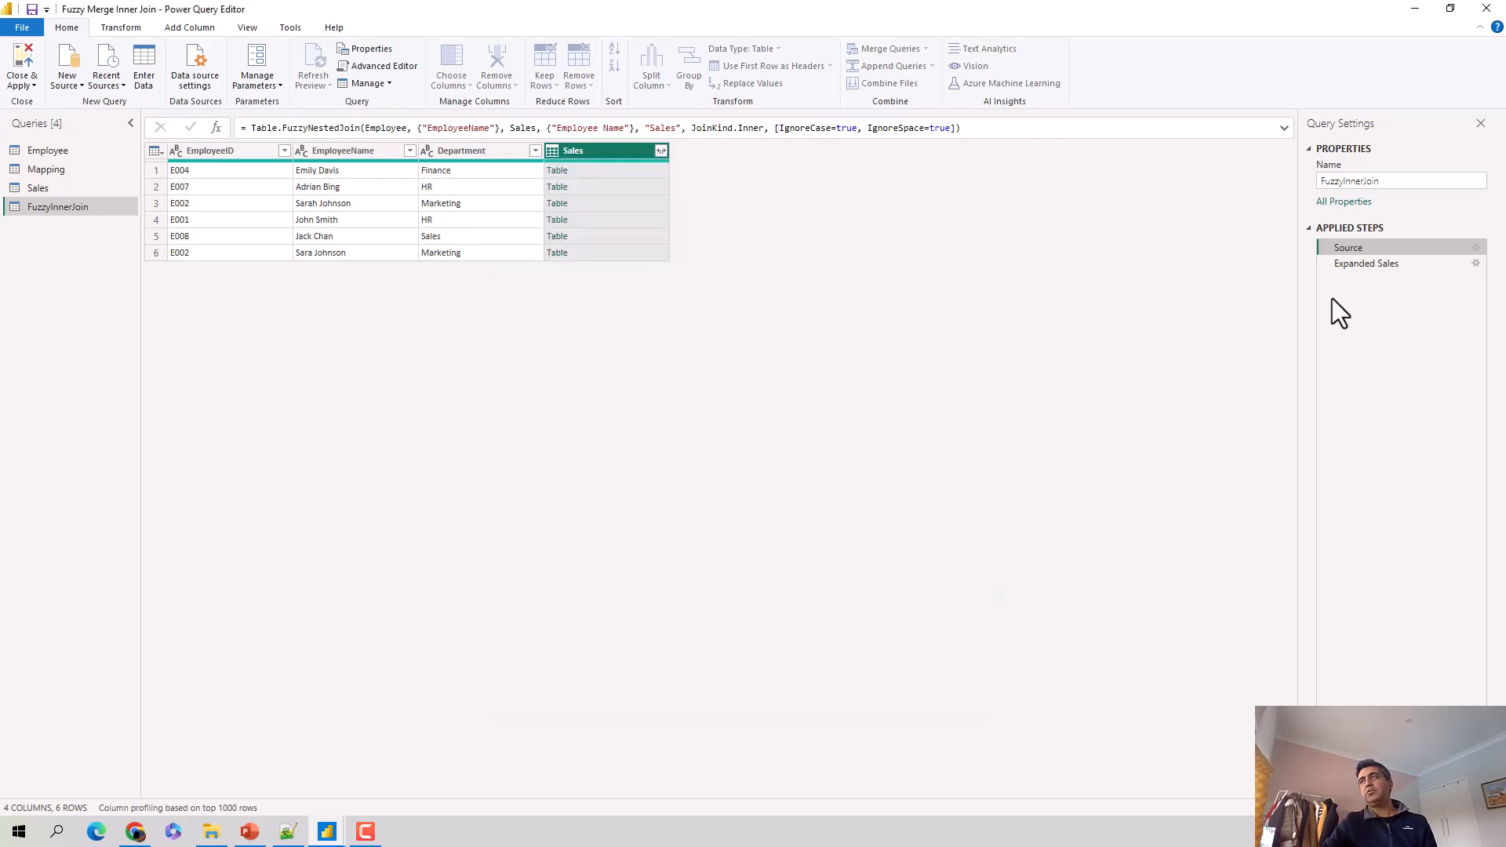
pyautogui.click(1373, 265)
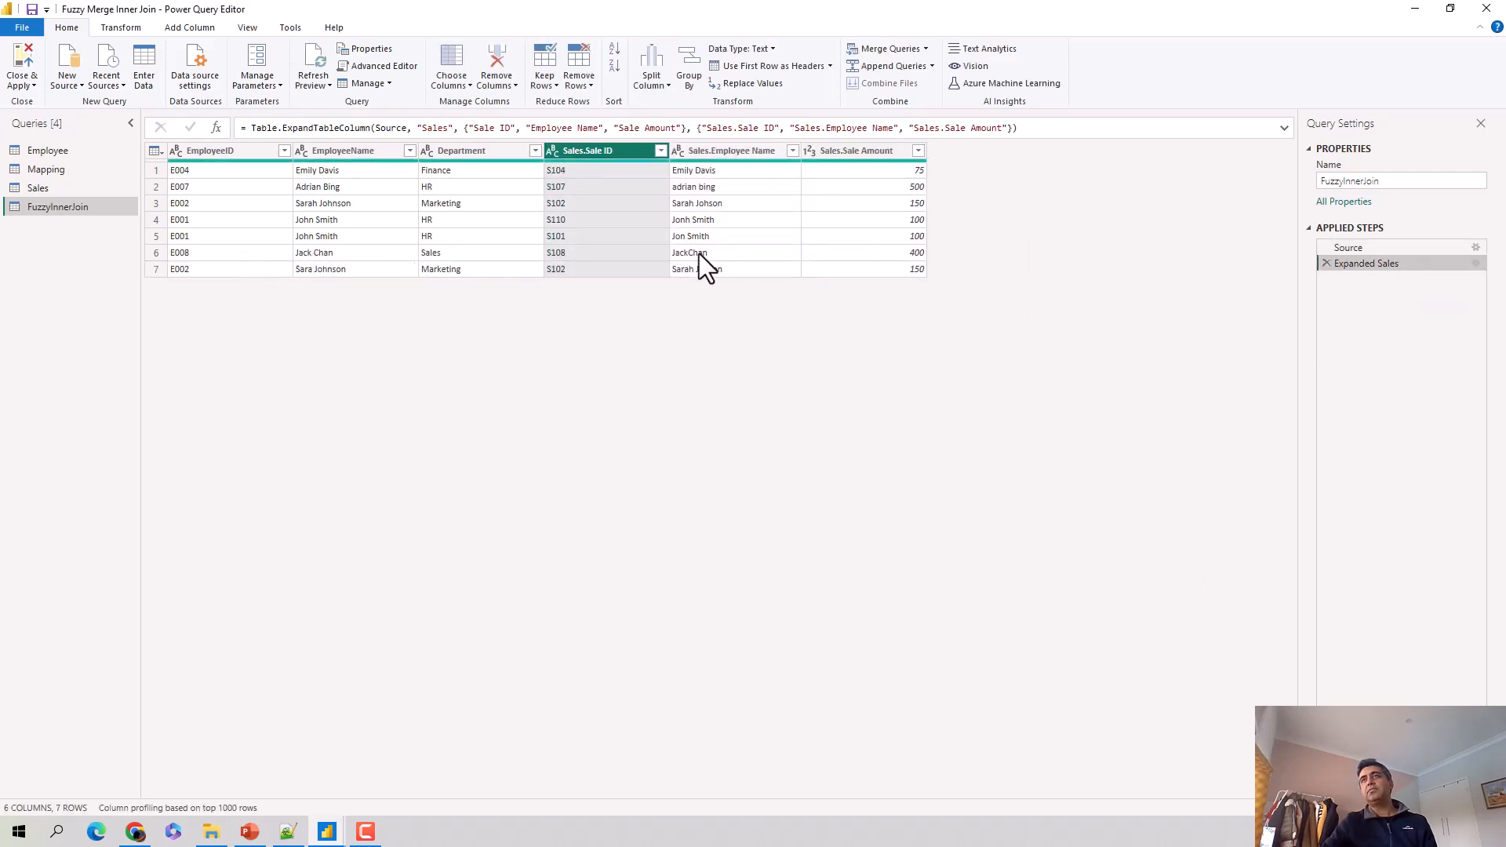
# - Turn off matching by combining text parts in the merge's fuzzy options and show the Expanded Sales result
pyautogui.click(1476, 248)
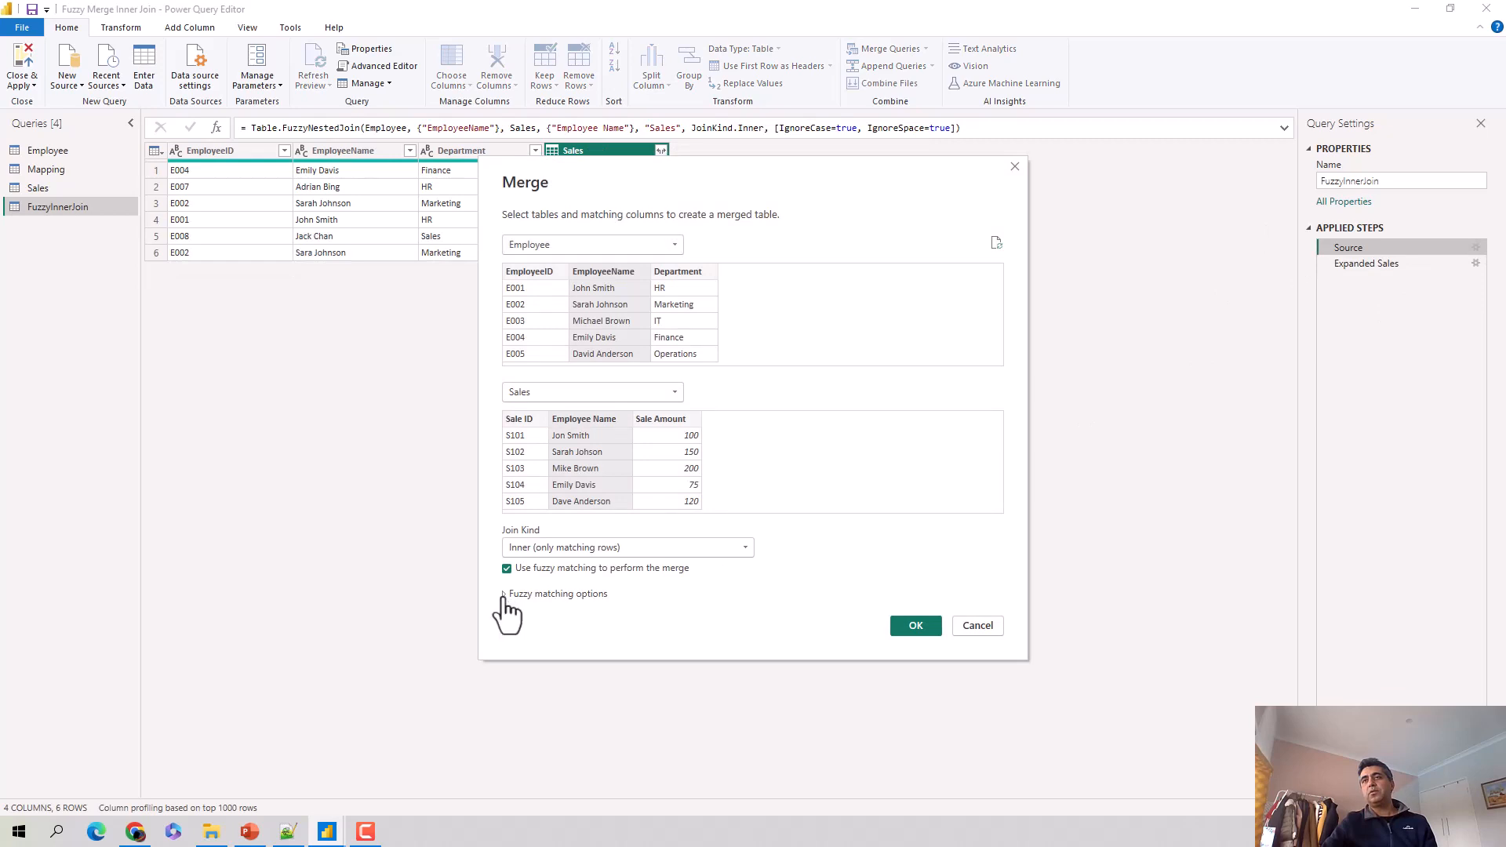
pyautogui.click(503, 595)
pyautogui.scroll(-2, 548, 650)
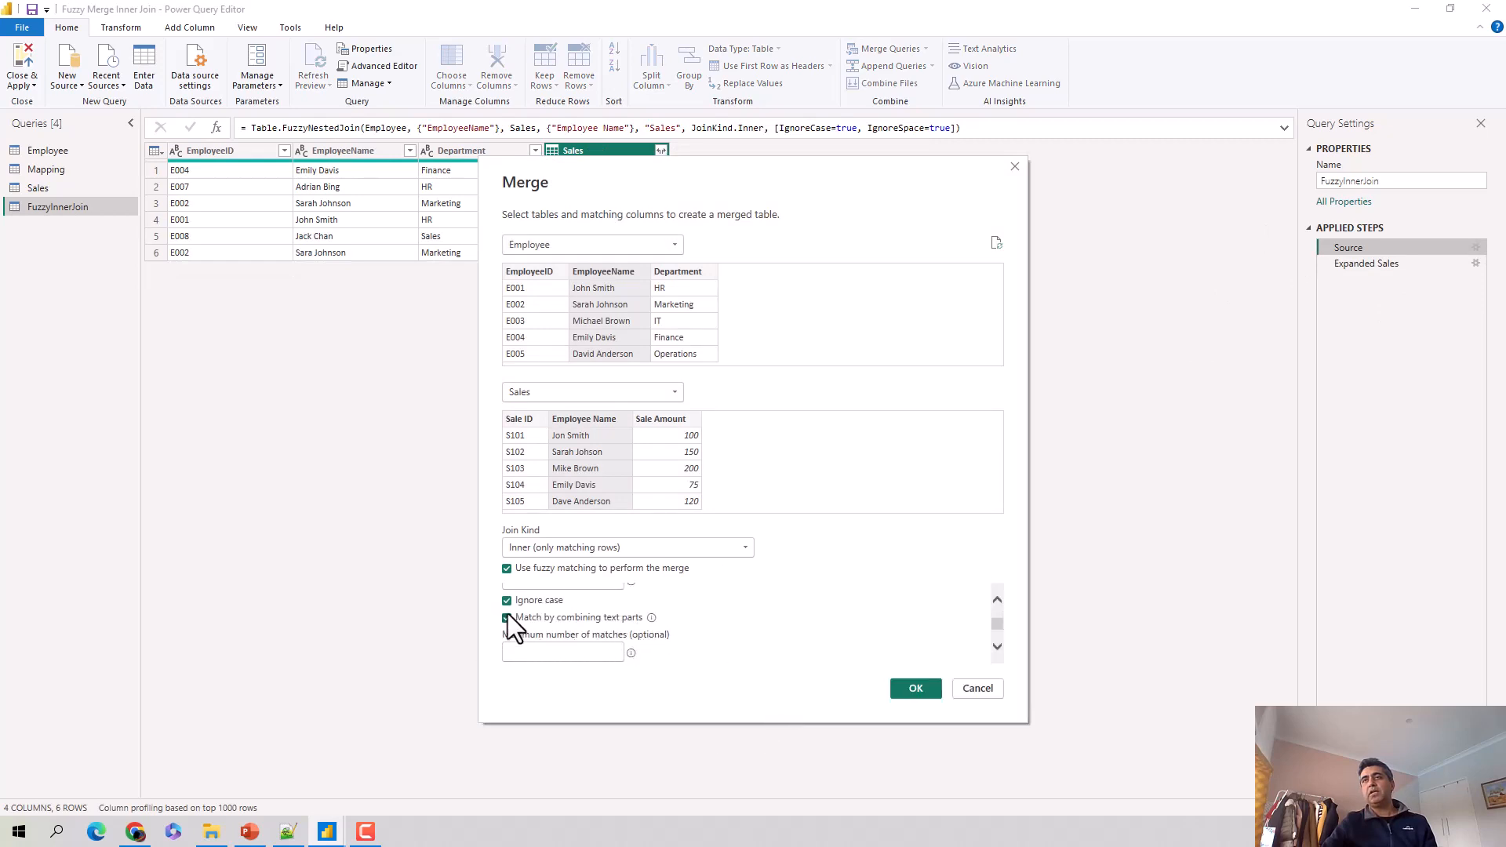
pyautogui.click(507, 616)
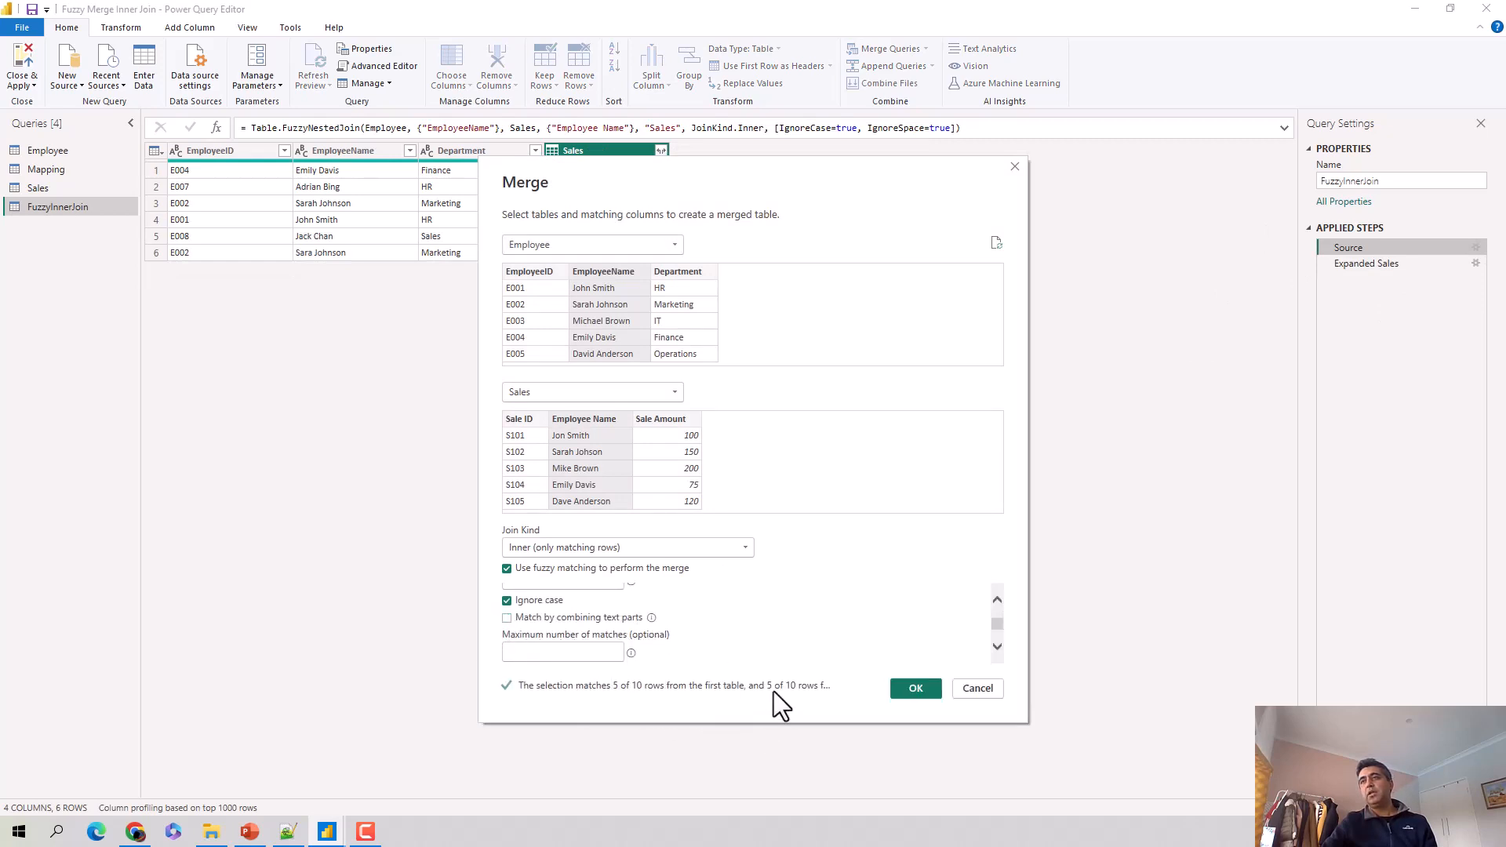
pyautogui.click(912, 688)
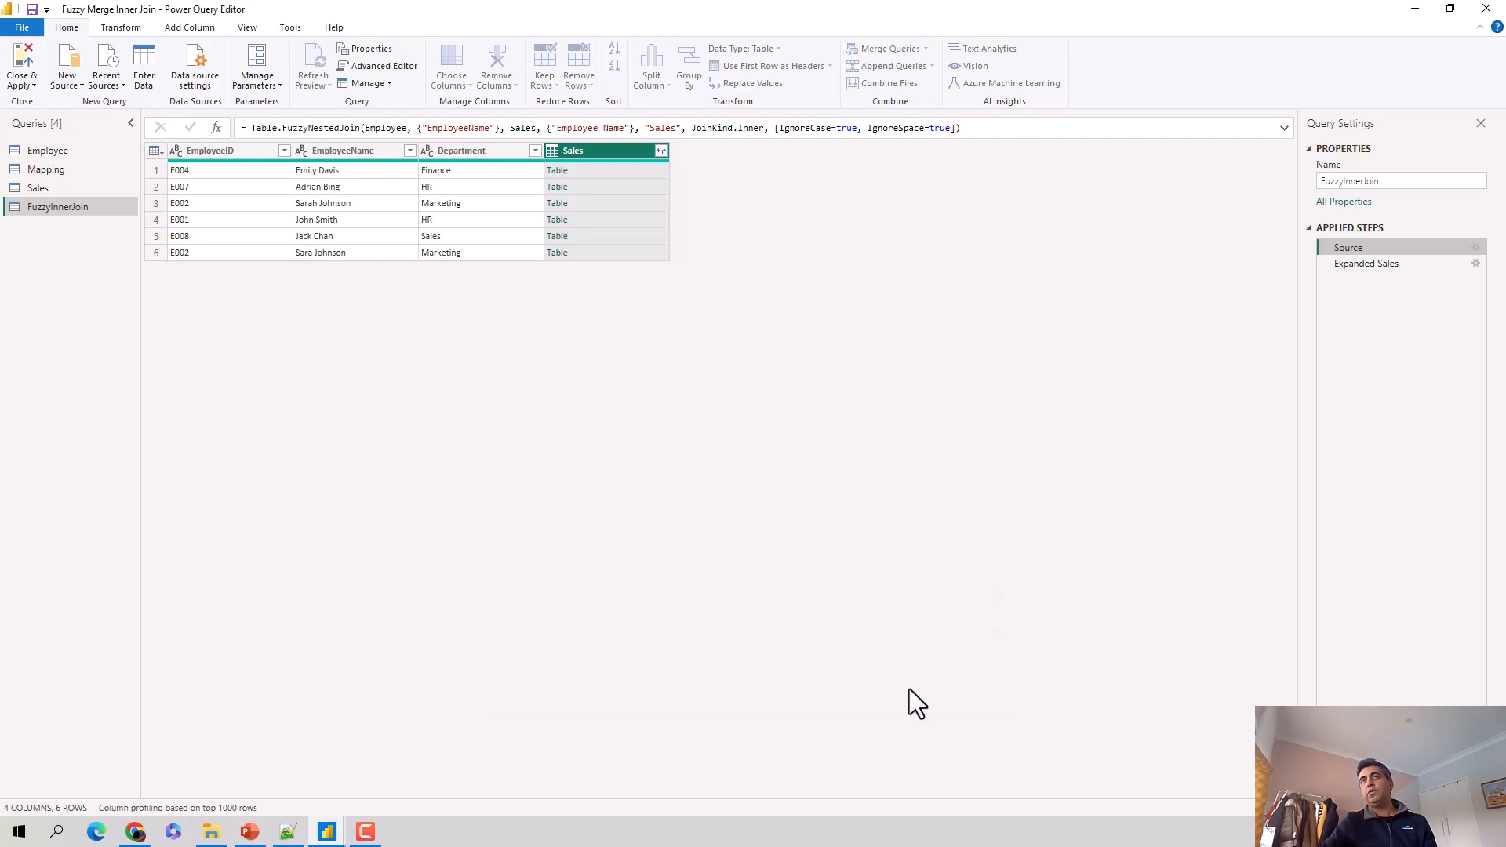
pyautogui.click(1411, 264)
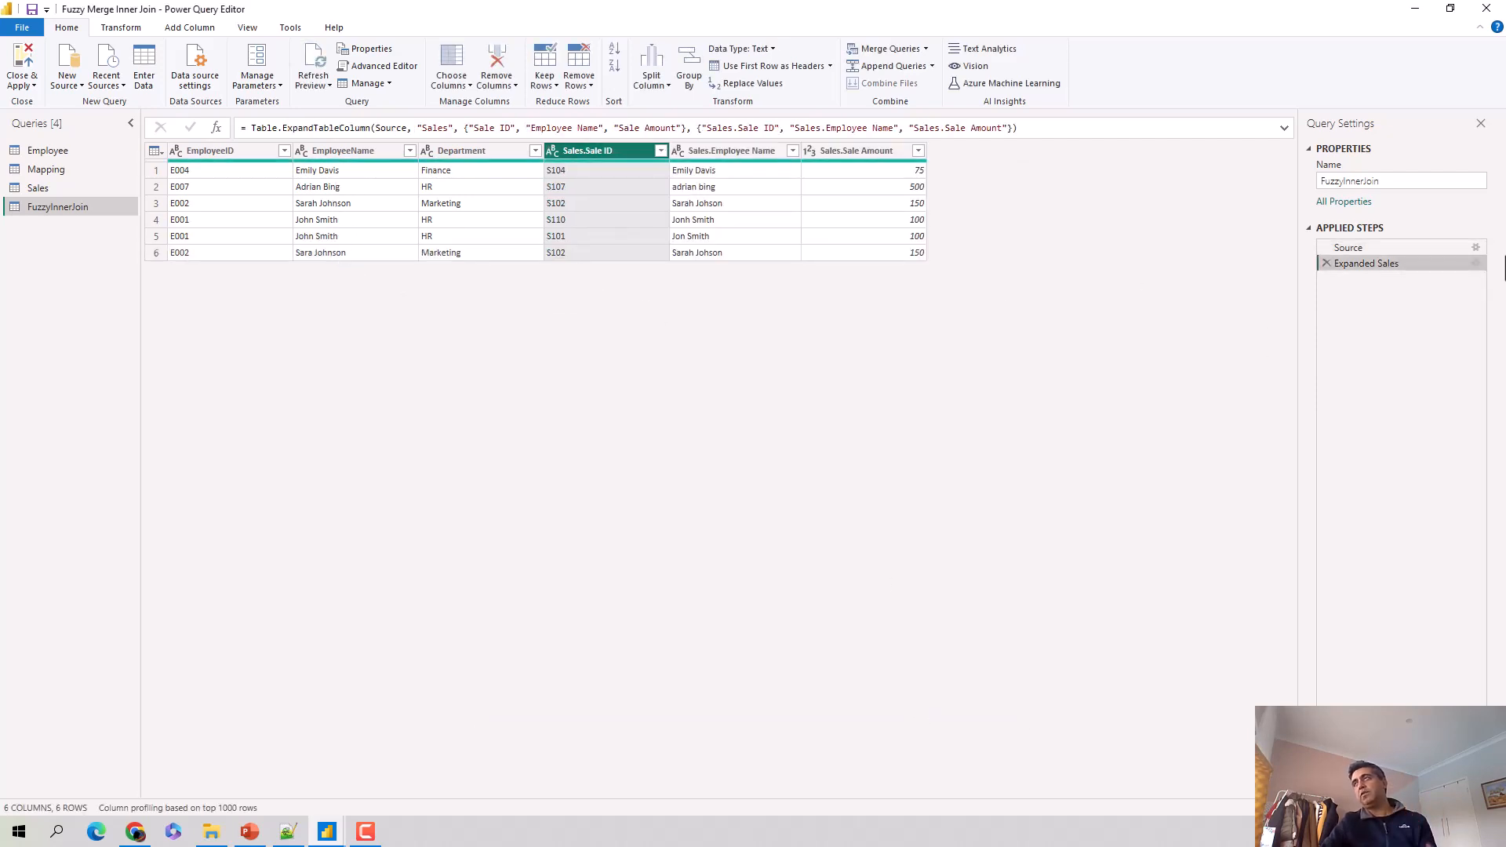
# - Turn off Ignore case in the FuzzyInnerJoin merge's fuzzy matching options and show the result at the Expanded Sales step
pyautogui.click(1475, 249)
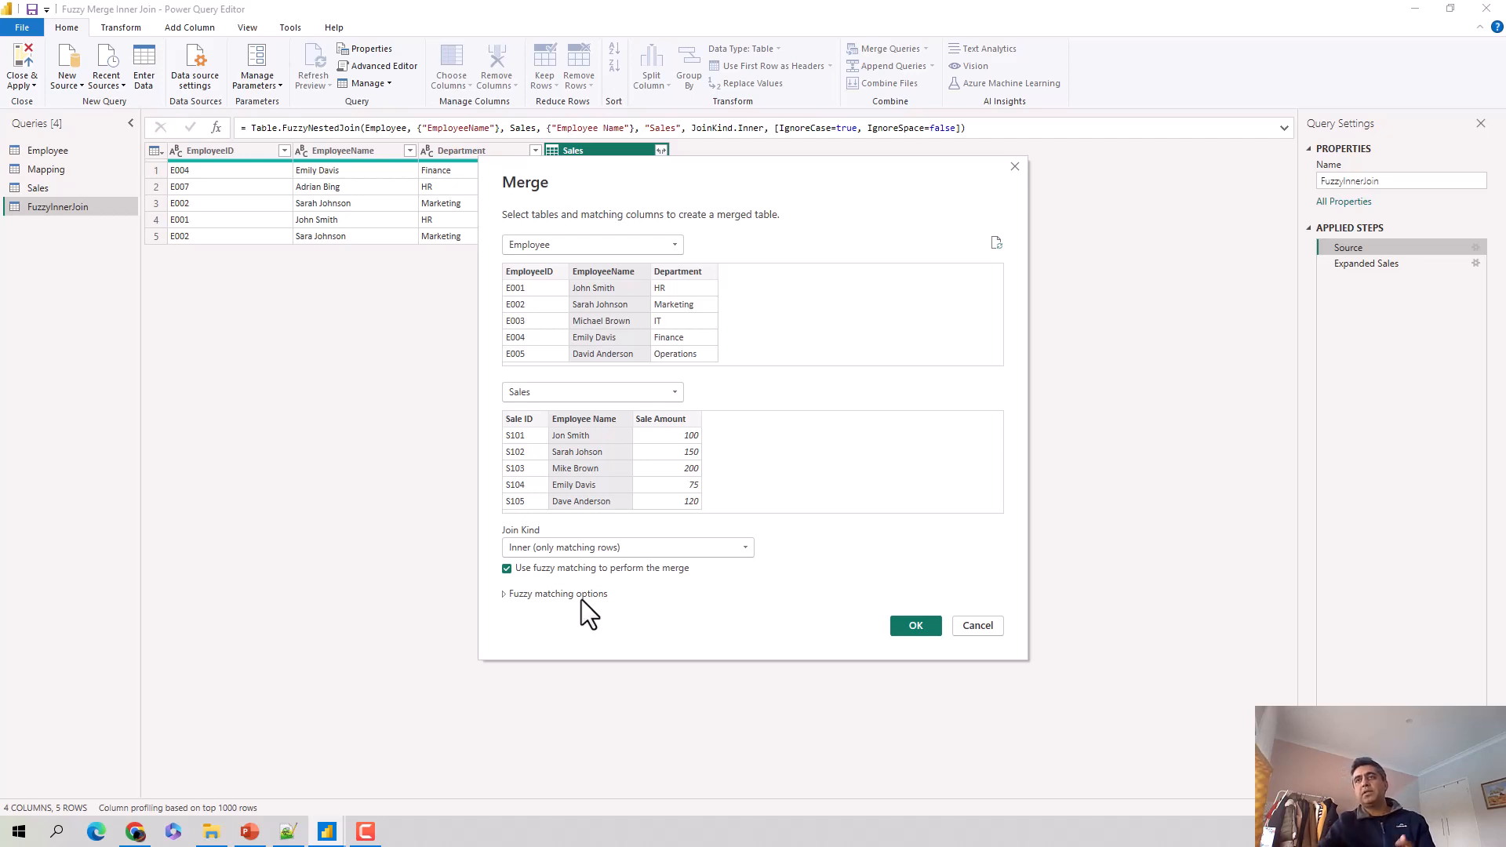
pyautogui.click(505, 602)
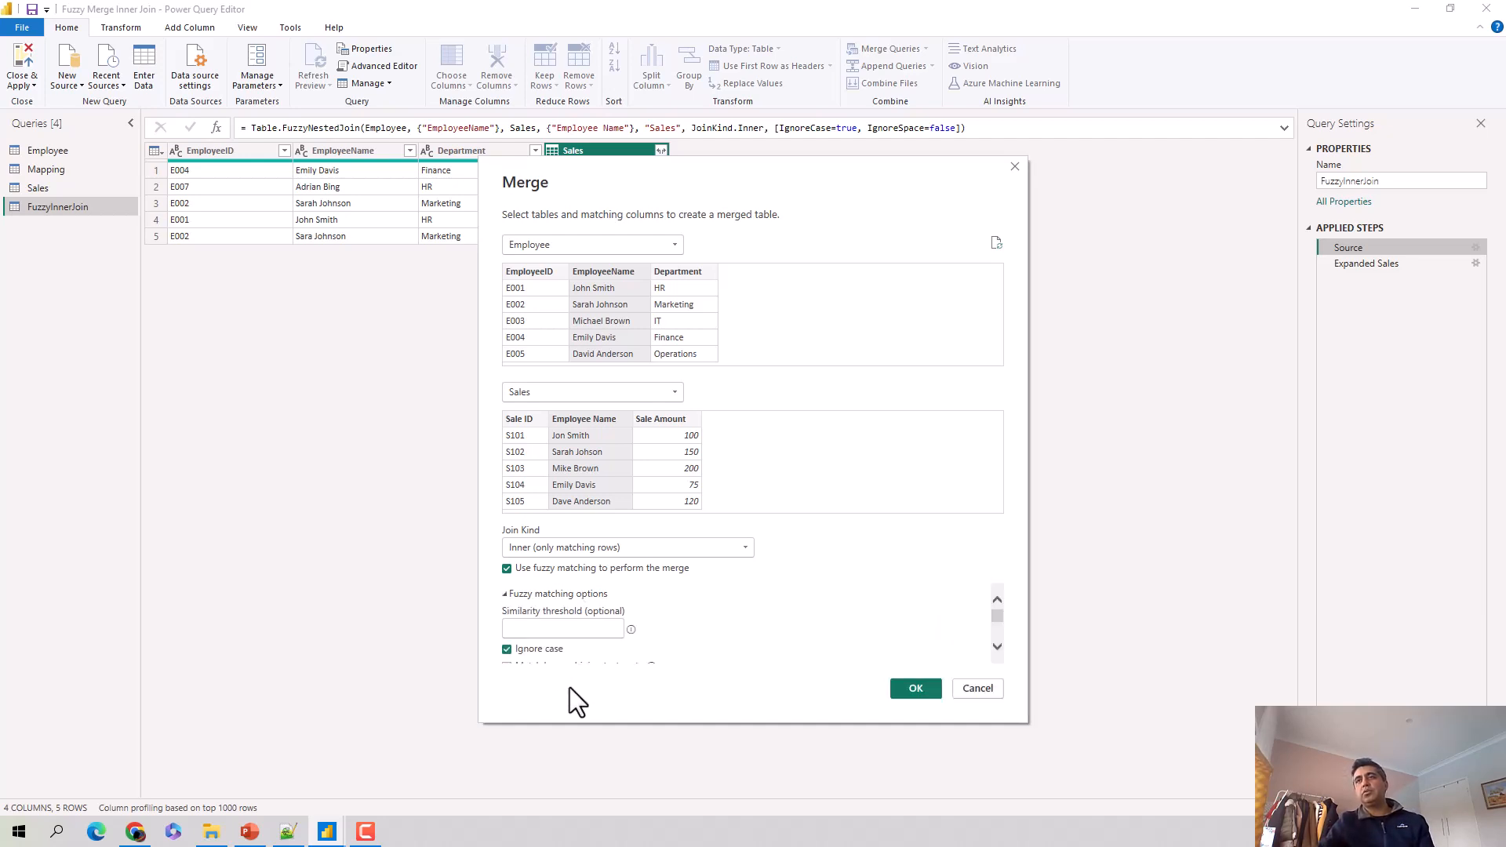
pyautogui.scroll(-2, 602, 651)
pyautogui.click(507, 613)
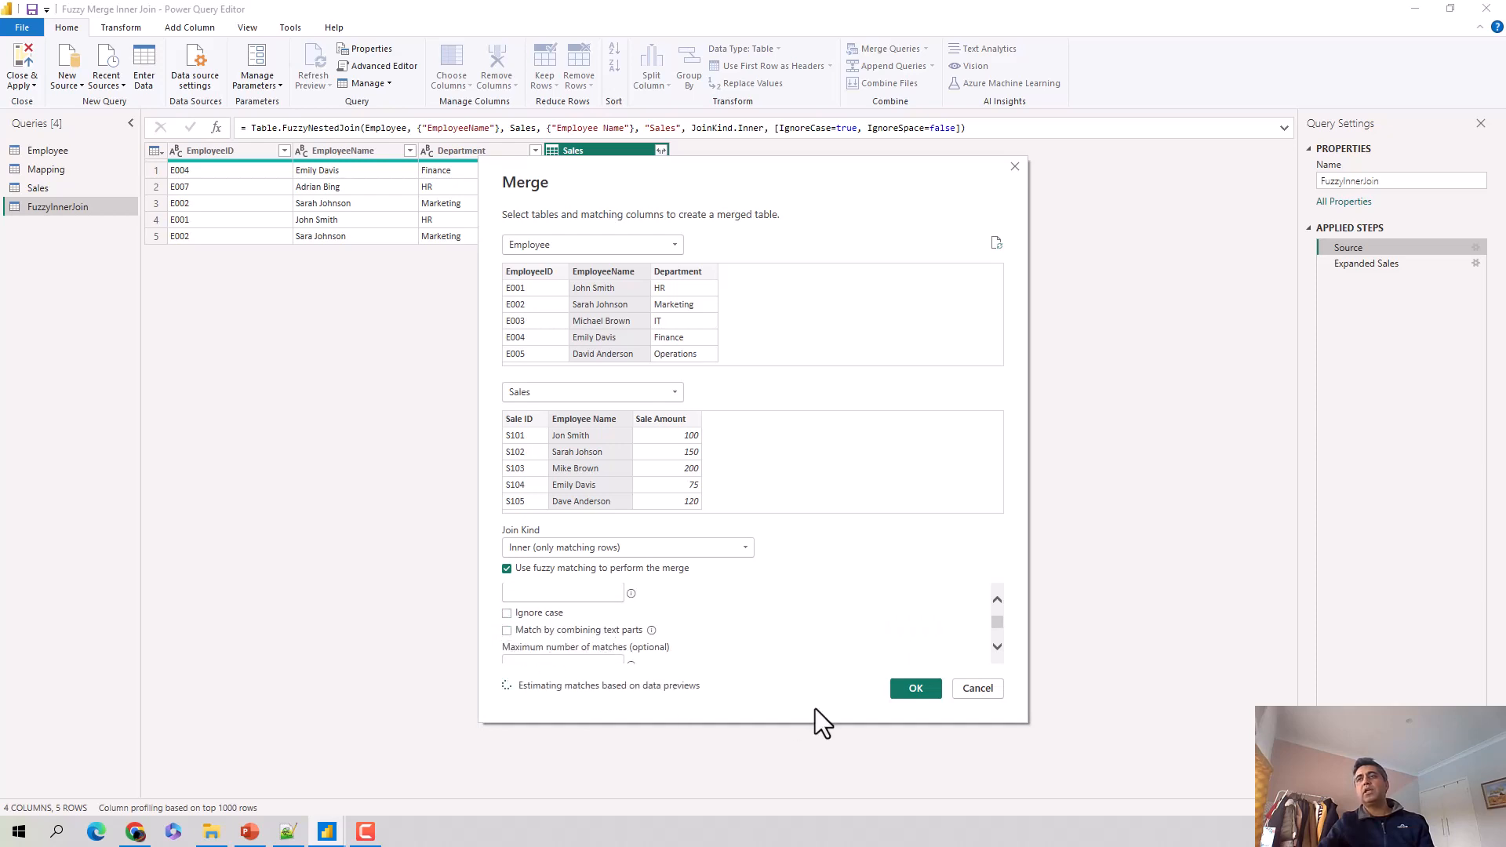
pyautogui.click(915, 688)
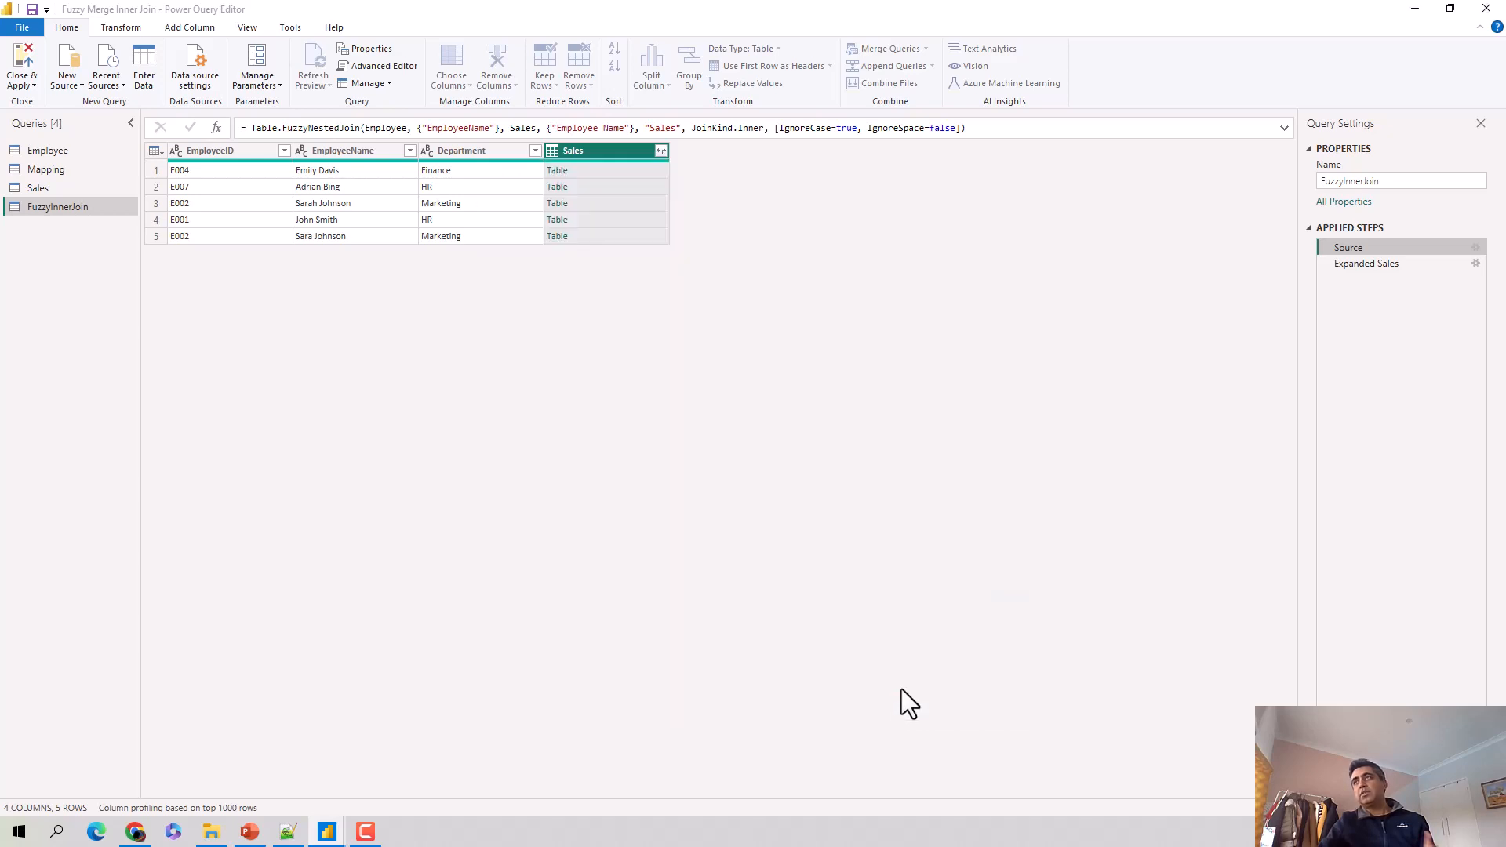
pyautogui.click(1420, 261)
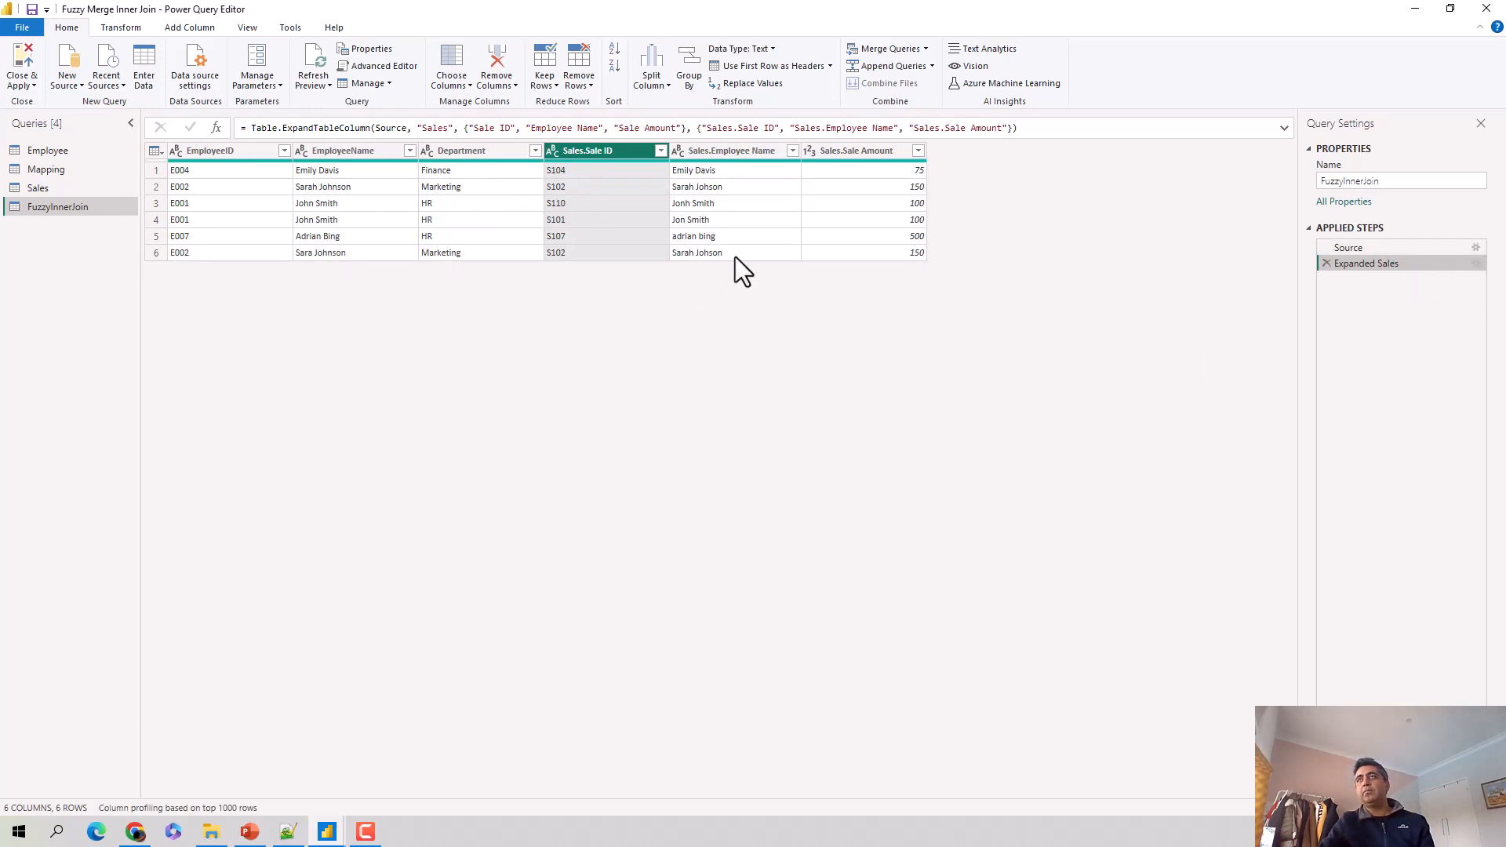
pyautogui.click(1476, 249)
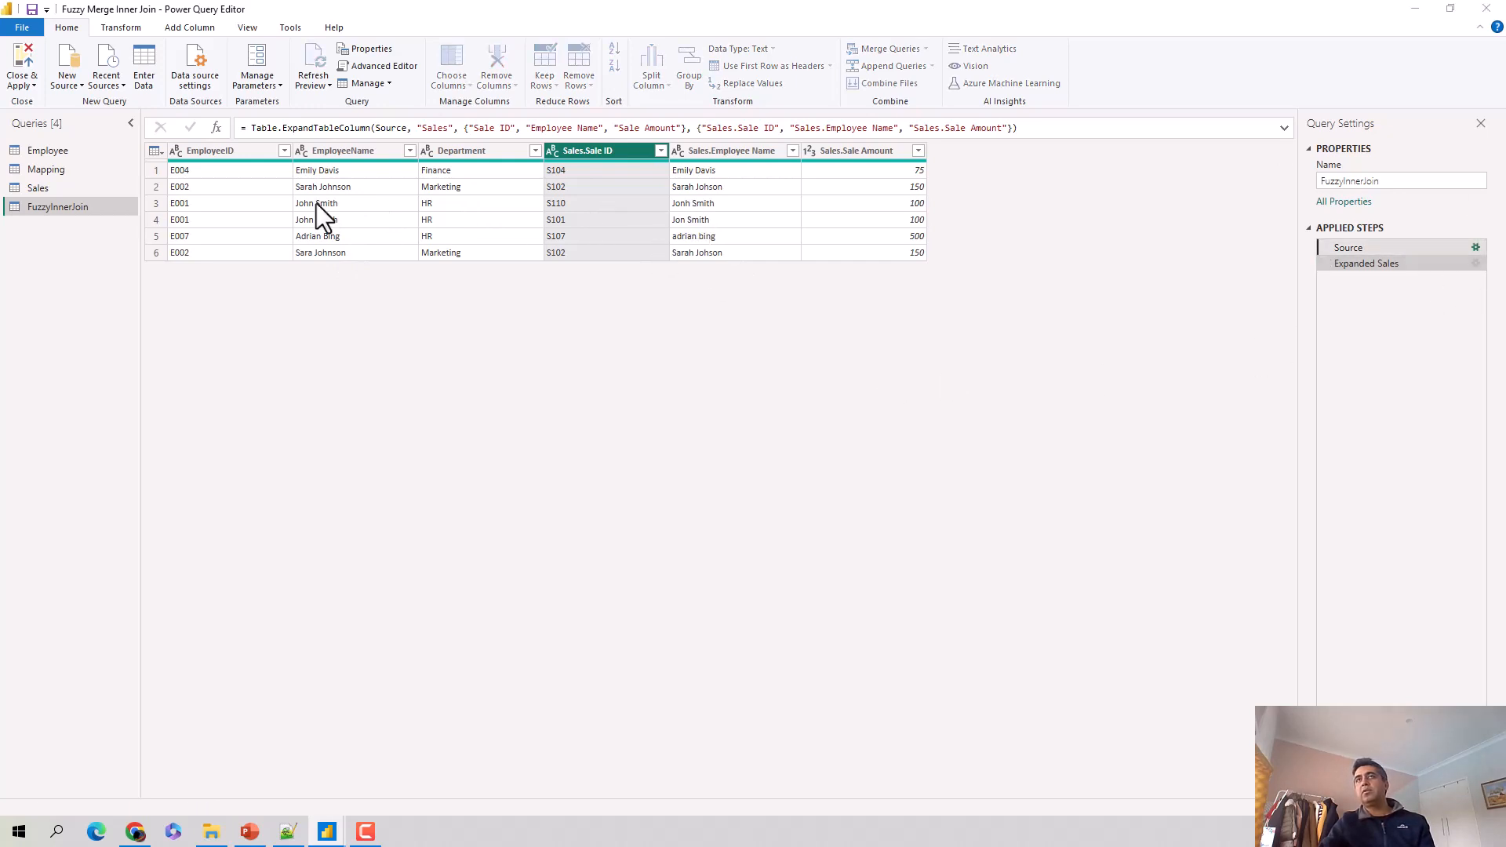
pyautogui.click(983, 624)
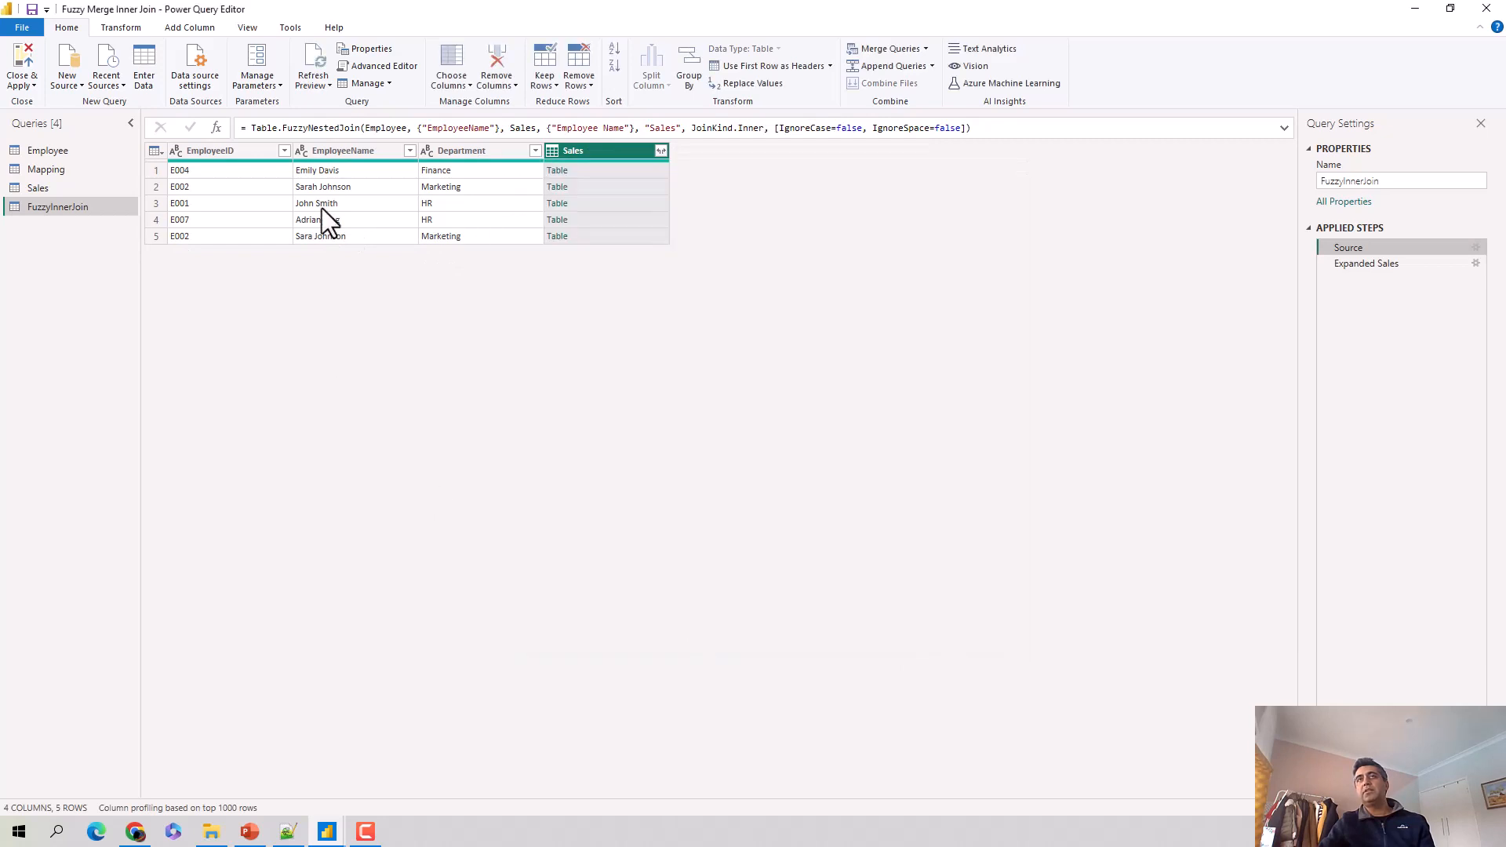
pyautogui.click(1436, 266)
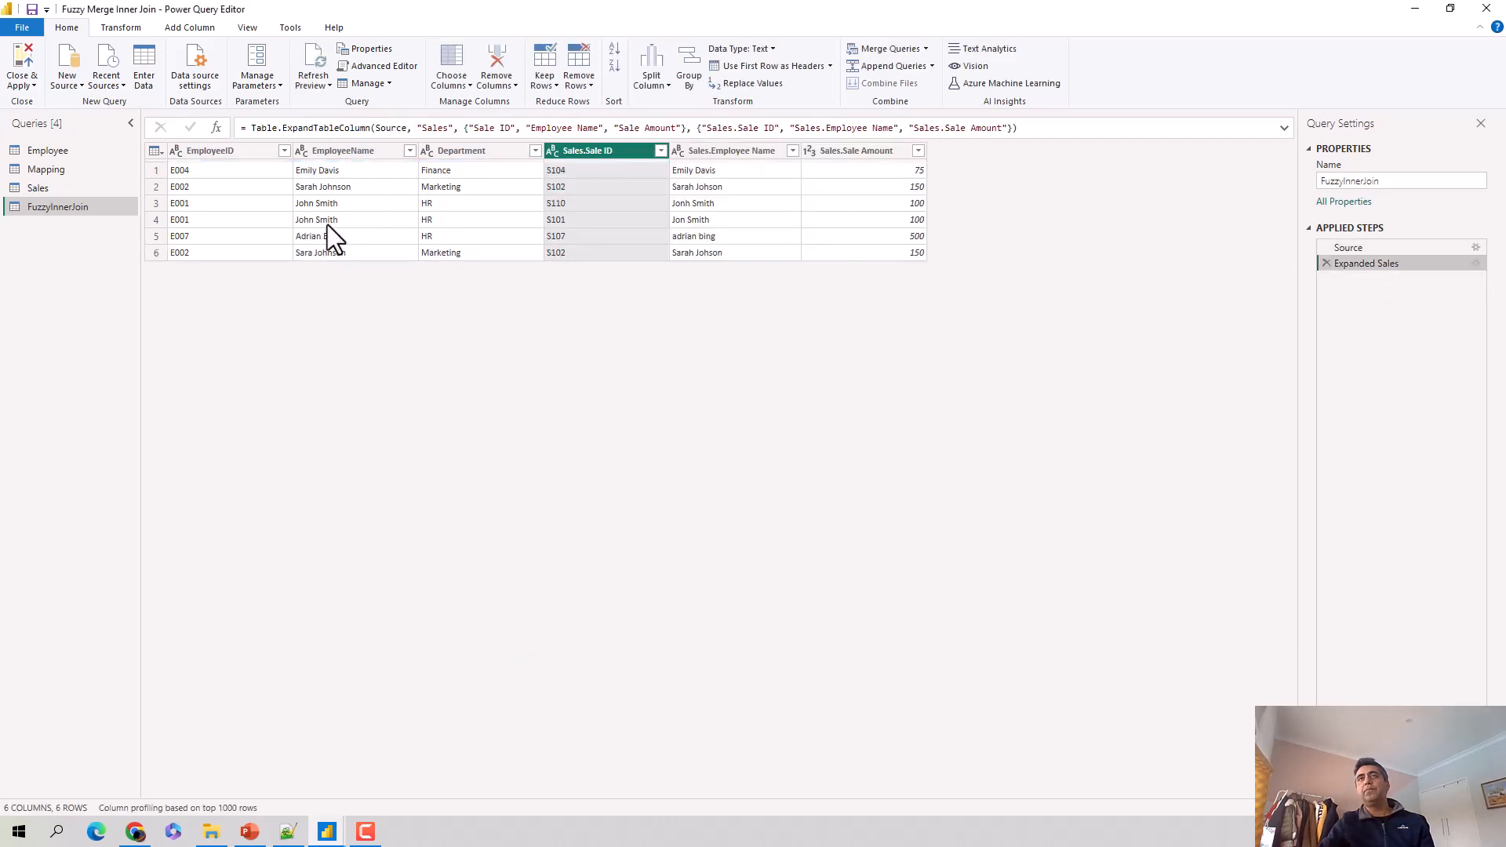
# - Set the maximum number of matches to 1 in the merge's fuzzy options and show the Expanded Sales result
pyautogui.click(1476, 247)
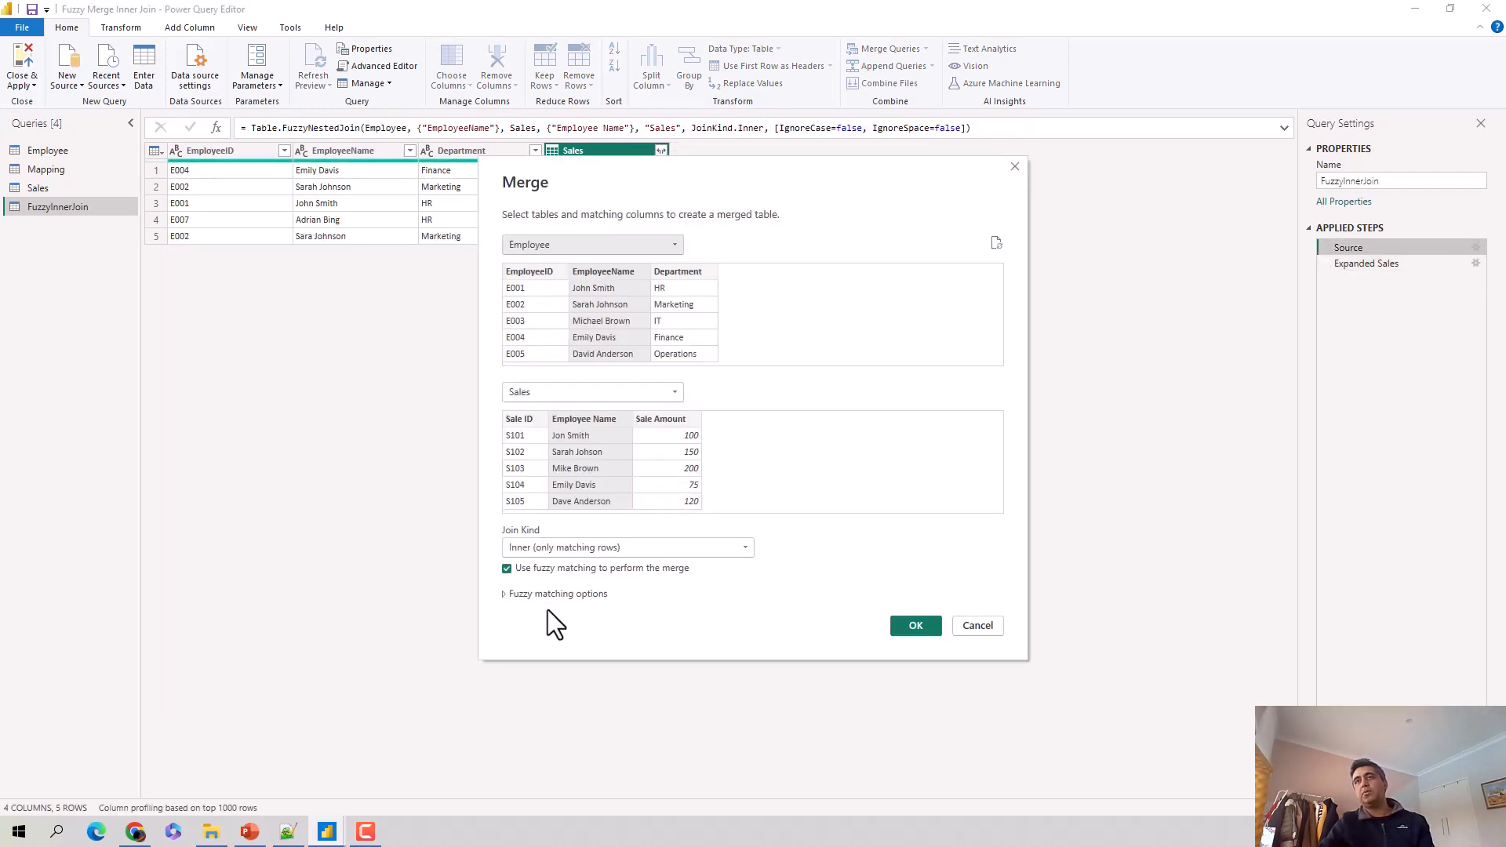
pyautogui.click(510, 595)
pyautogui.scroll(-2, 580, 659)
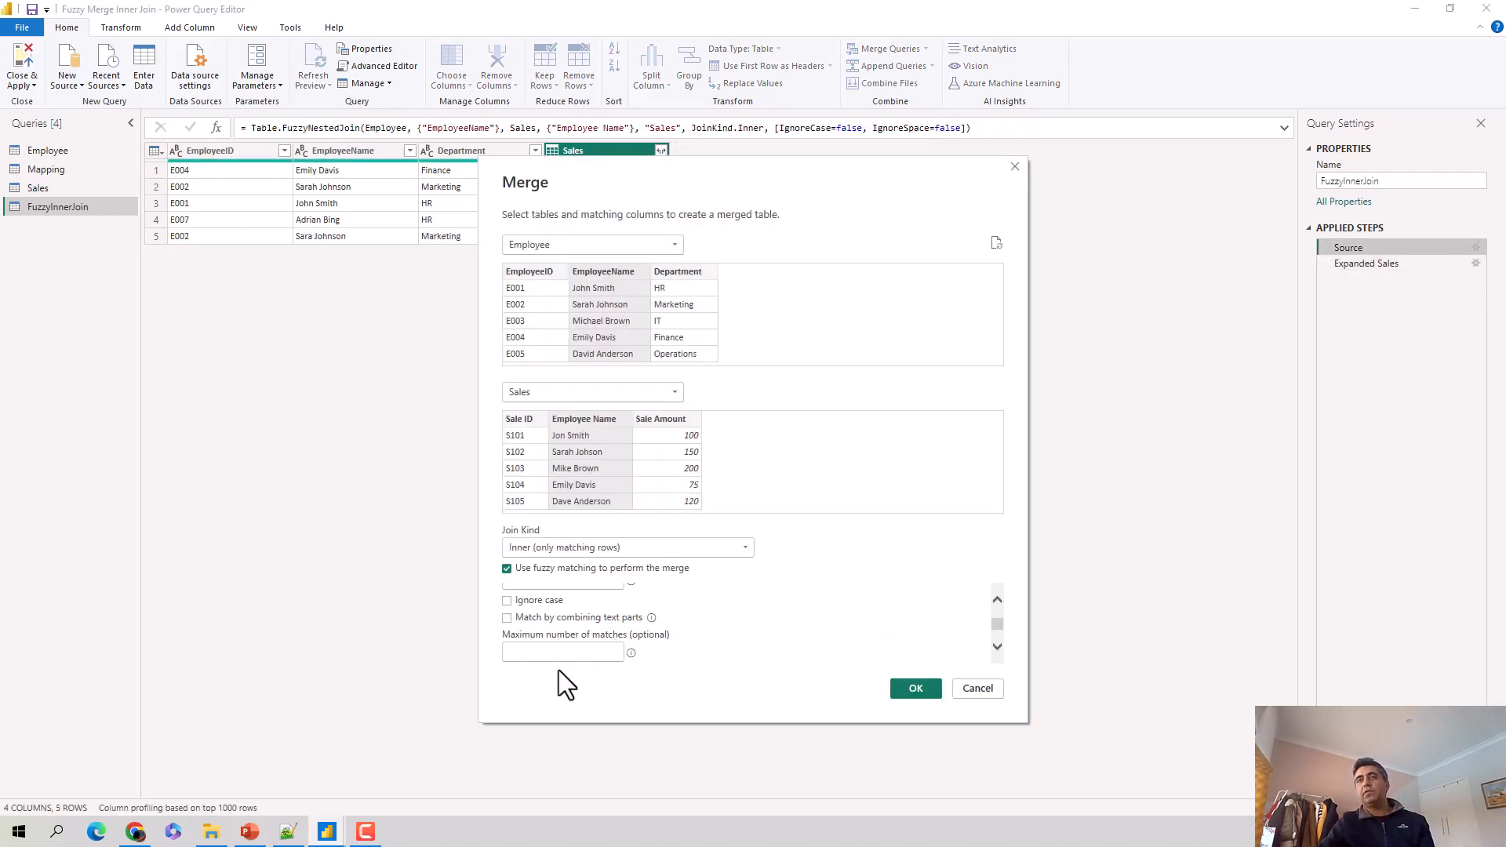
pyautogui.click(550, 655)
pyautogui.write('1')
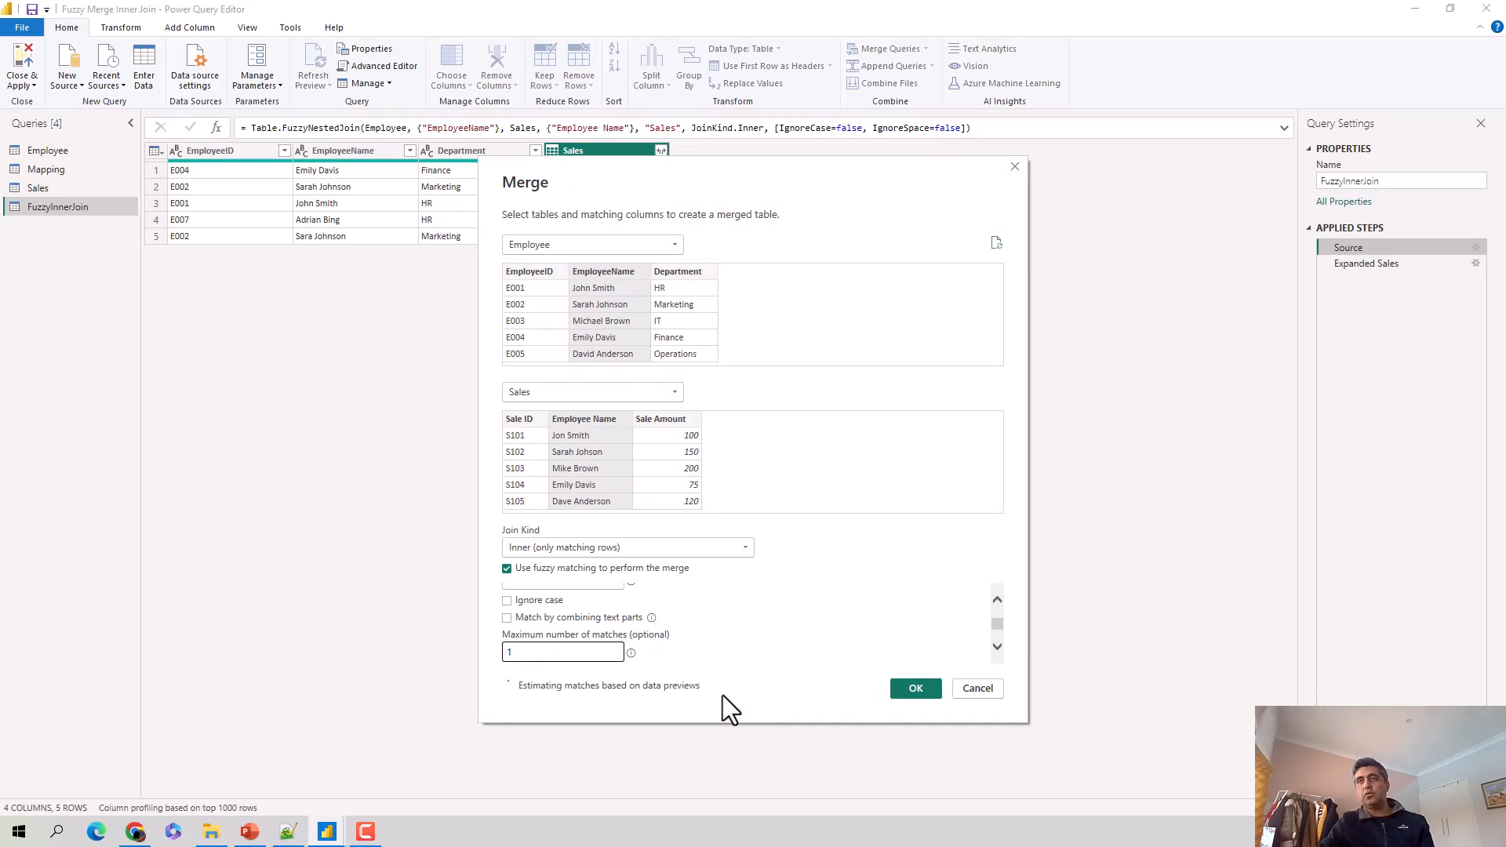
pyautogui.click(916, 689)
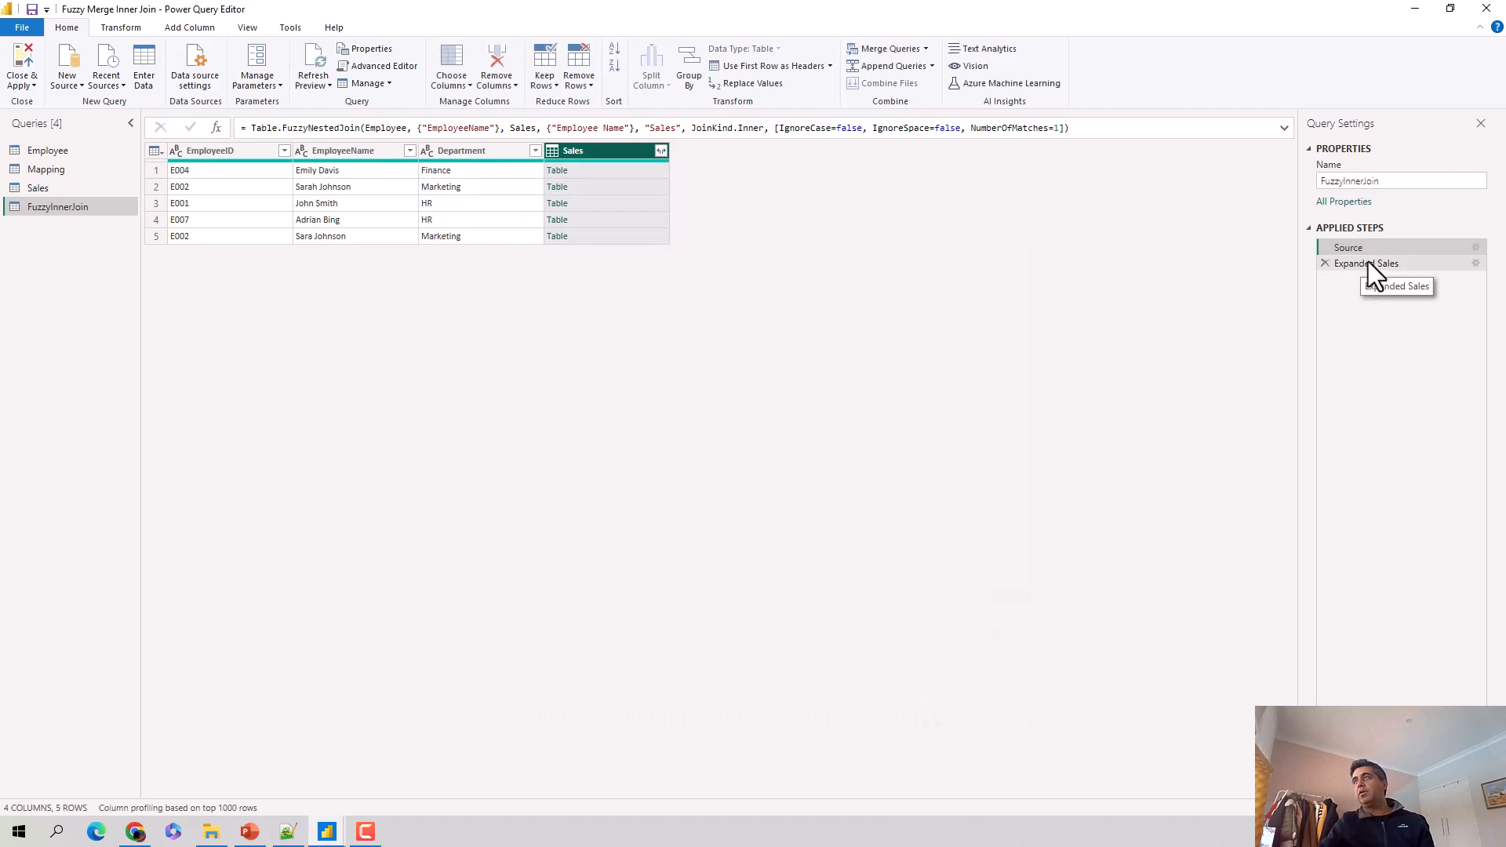
pyautogui.click(1369, 263)
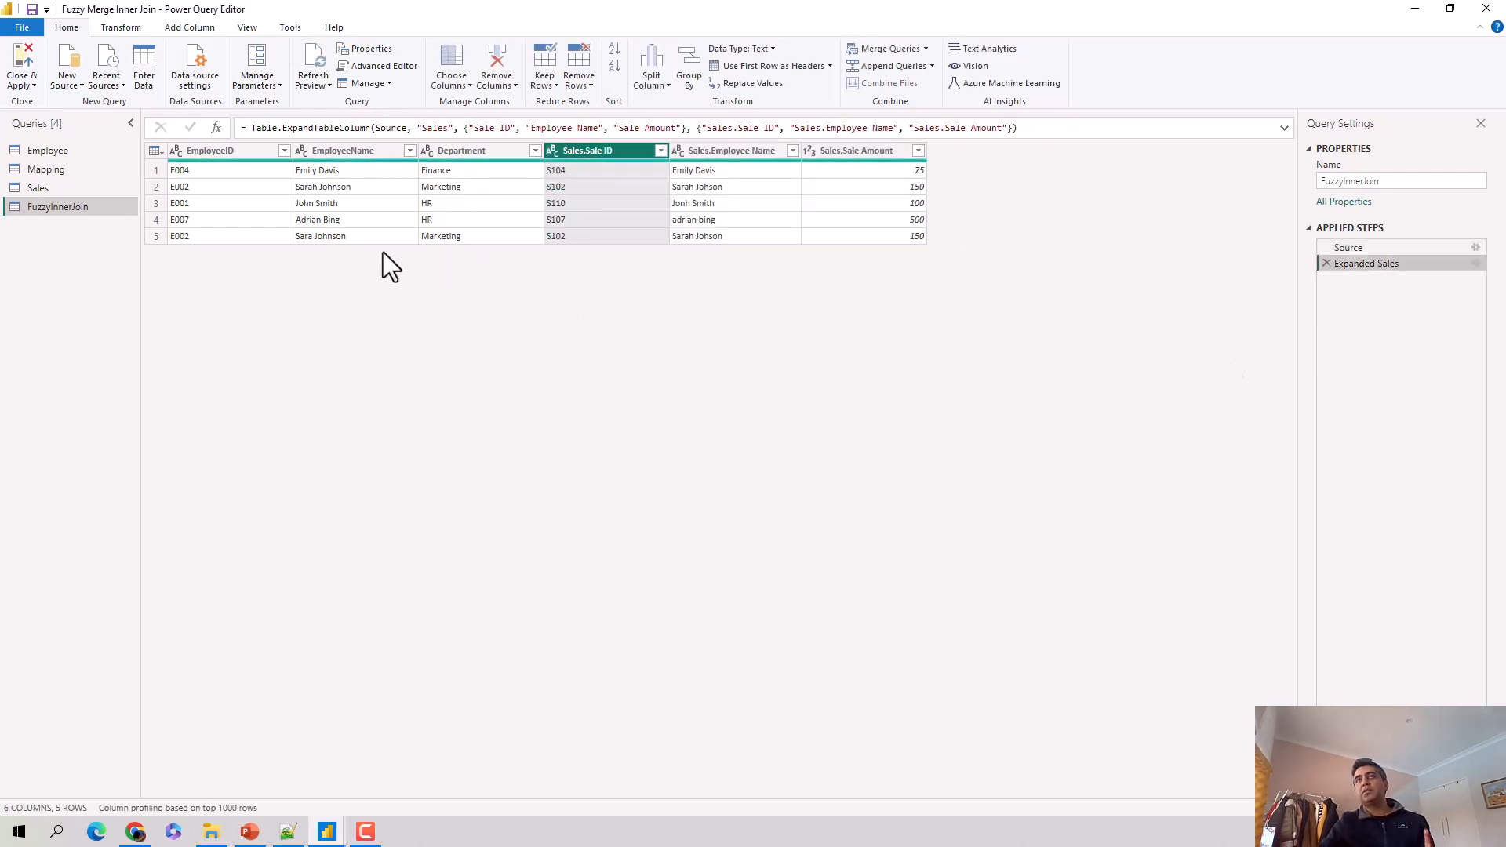
# - Set the merge's similarity threshold to 1 and show the result at the Expanded Sales step
pyautogui.click(1476, 248)
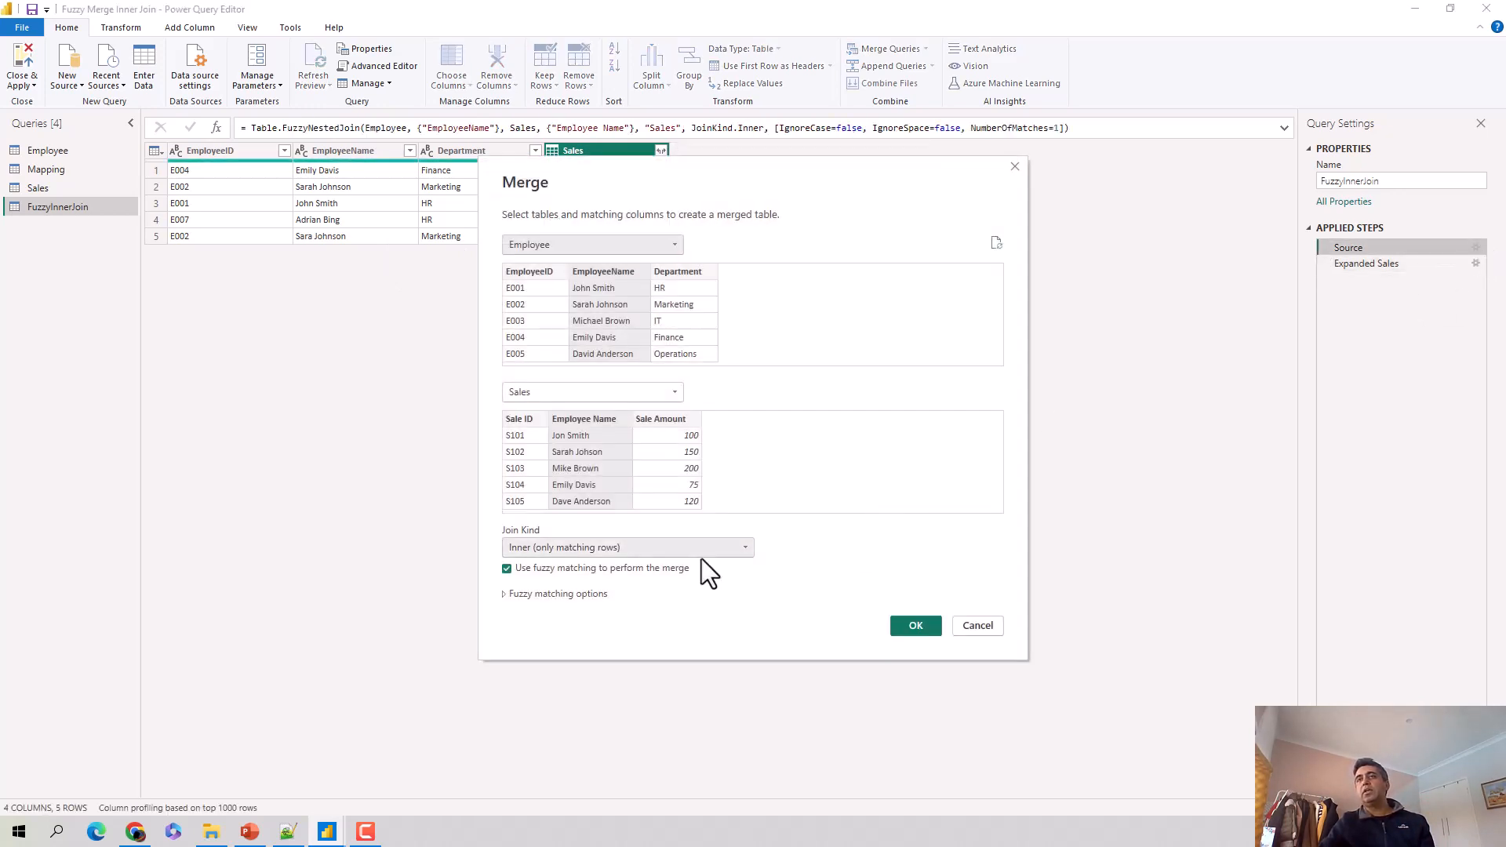
pyautogui.click(507, 596)
pyautogui.scroll(-1, 555, 628)
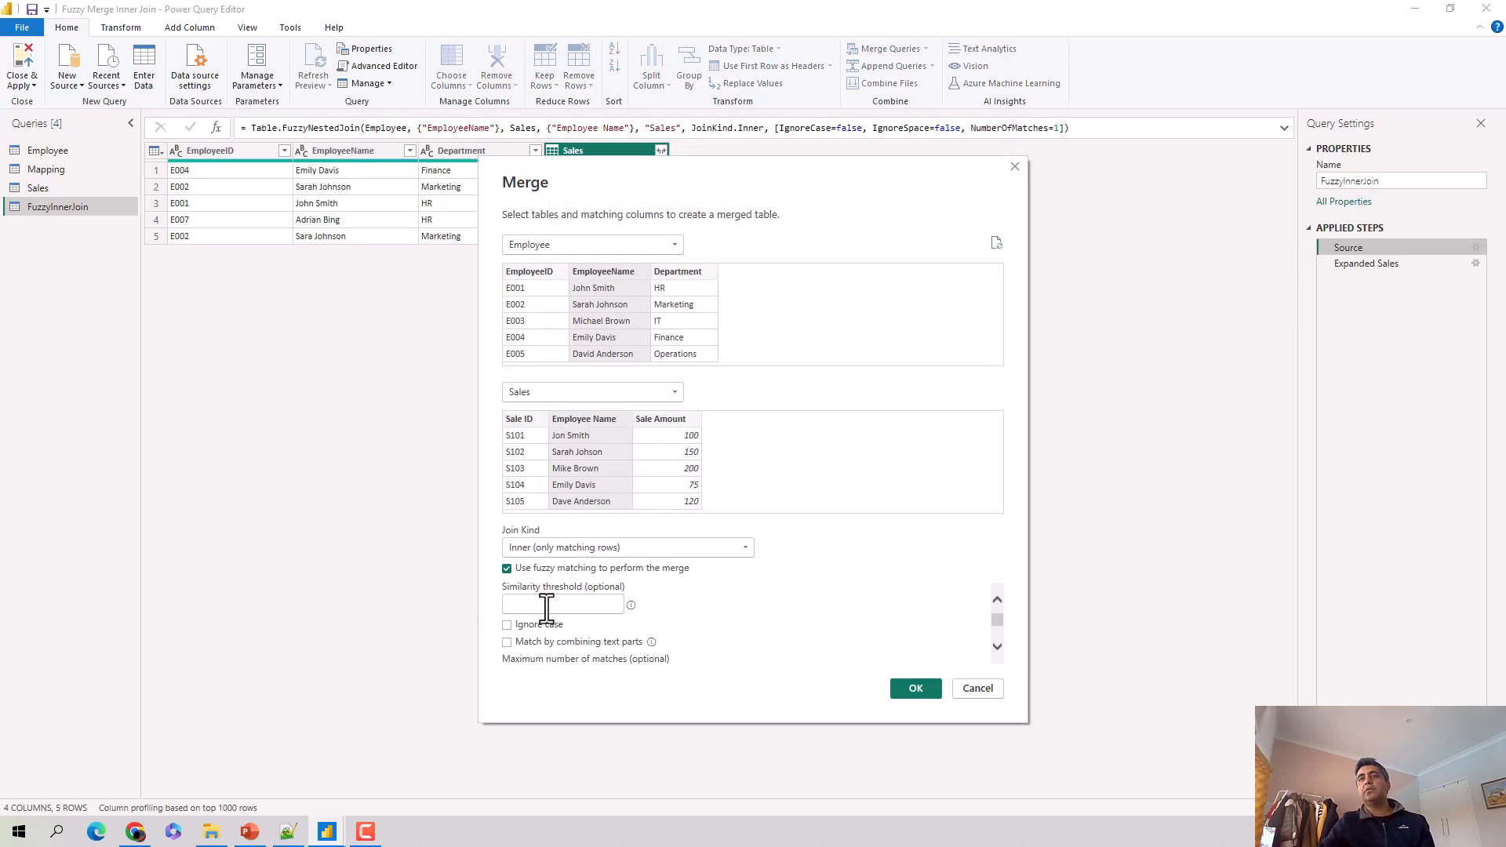
pyautogui.click(547, 605)
pyautogui.write('1')
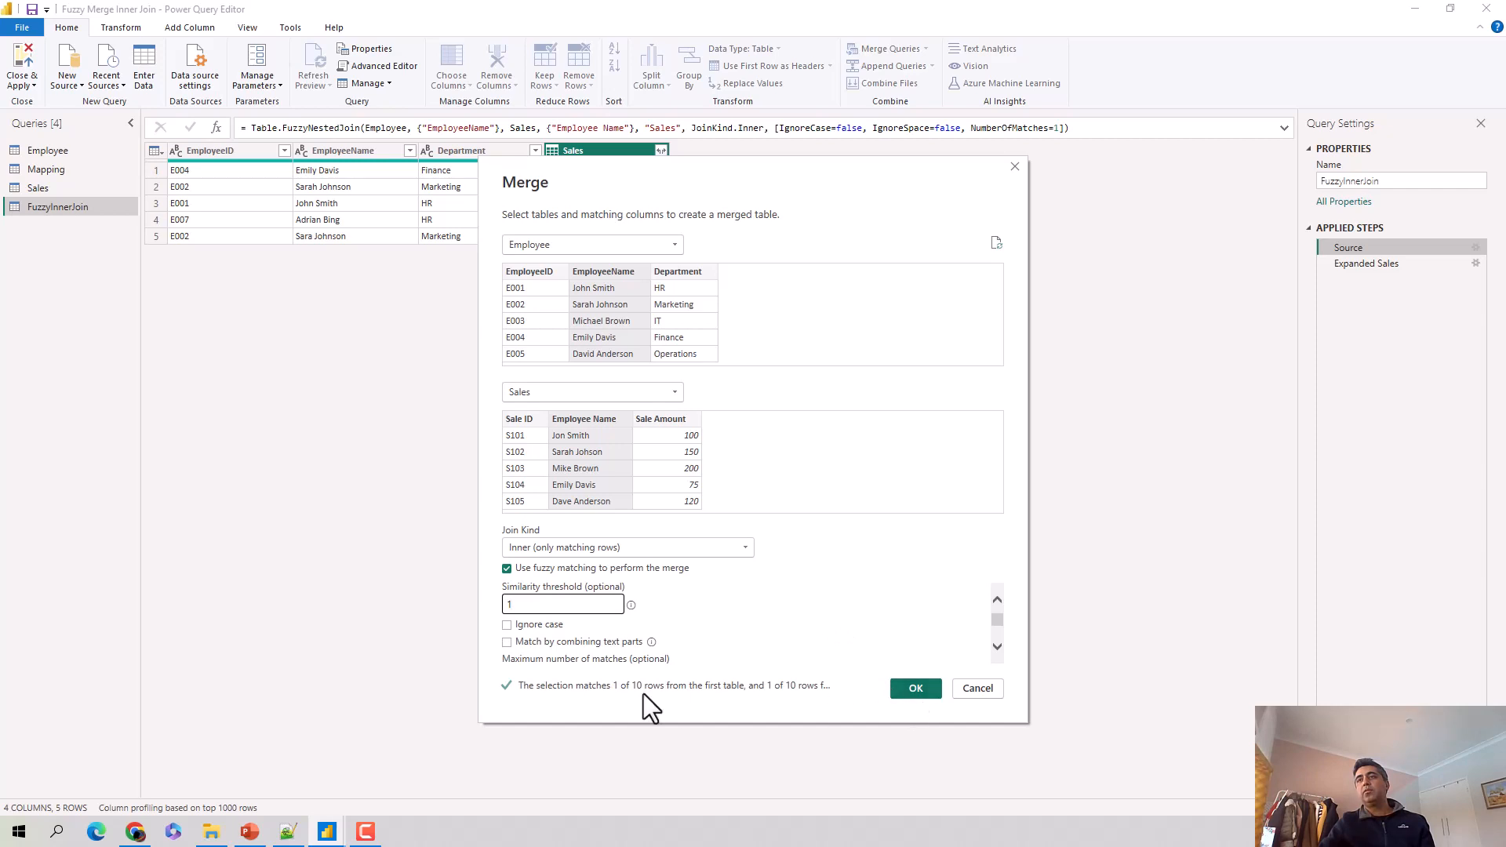
pyautogui.click(933, 689)
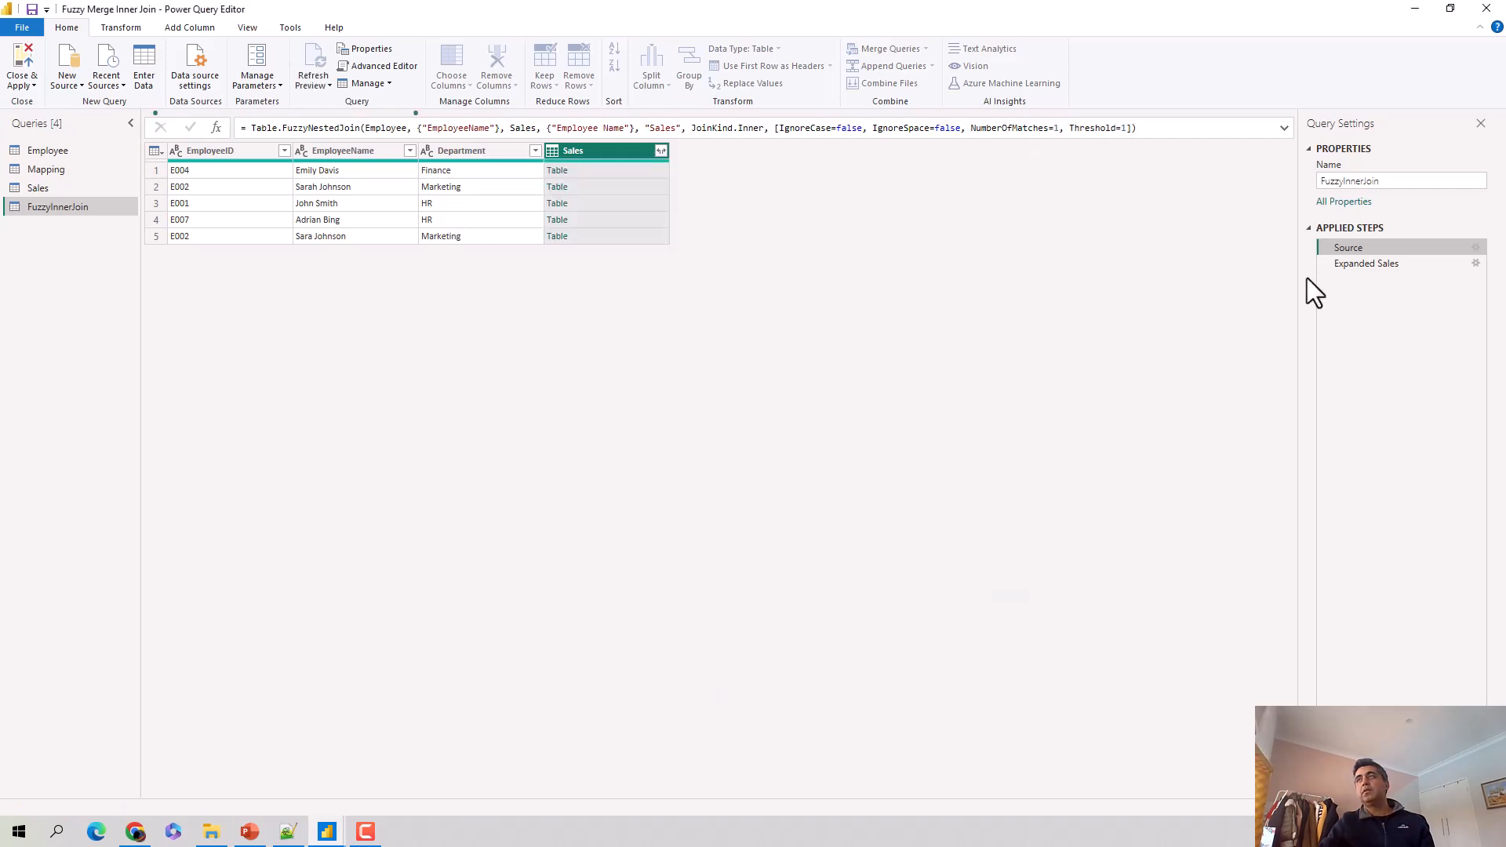
pyautogui.click(1409, 265)
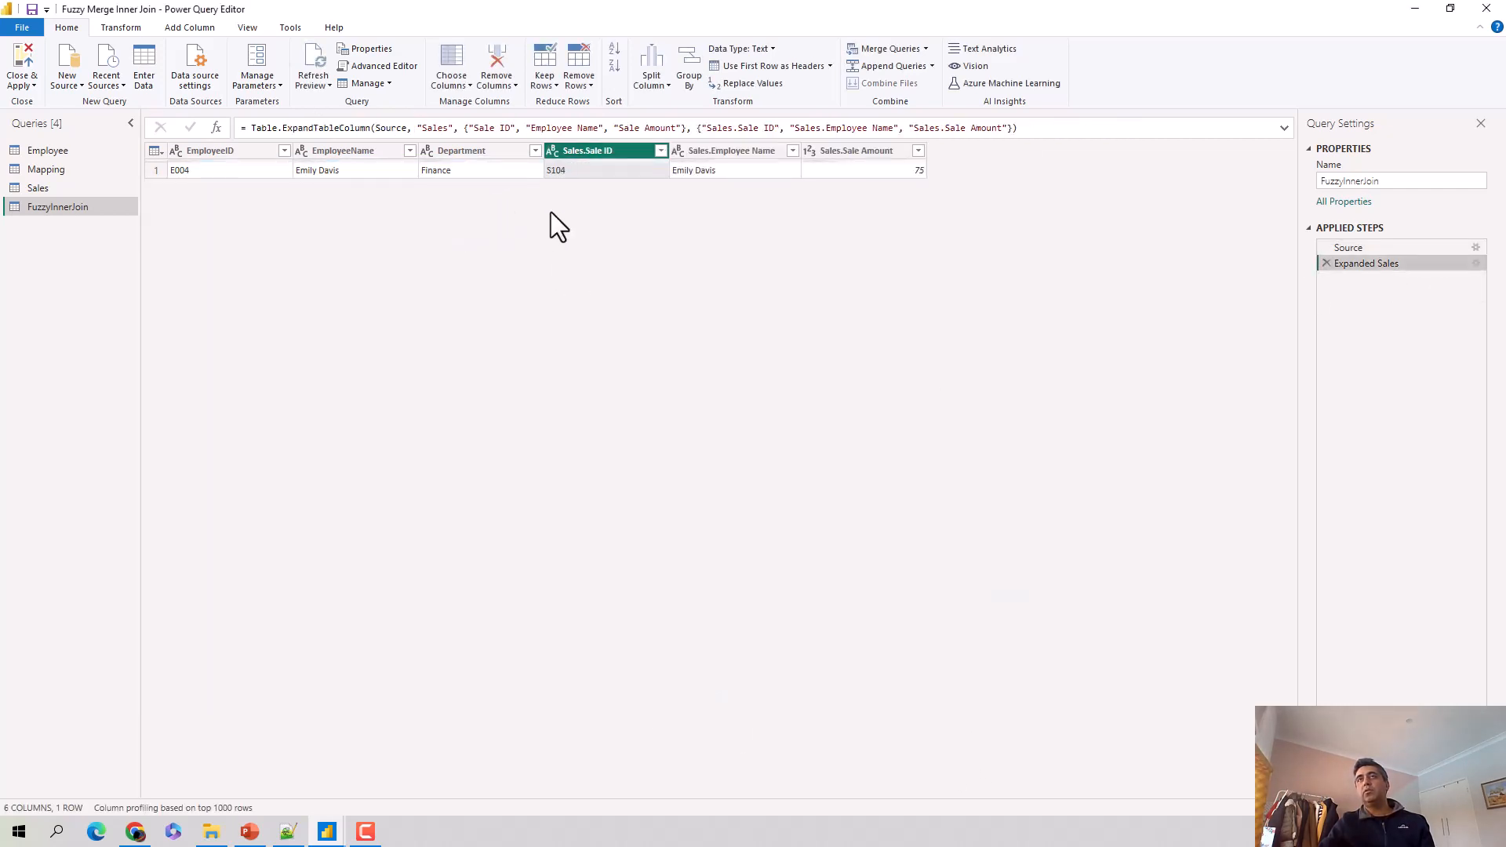
# - Turn on Ignore case in the merge's fuzzy matching options and show the Expanded Sales result
pyautogui.click(1467, 248)
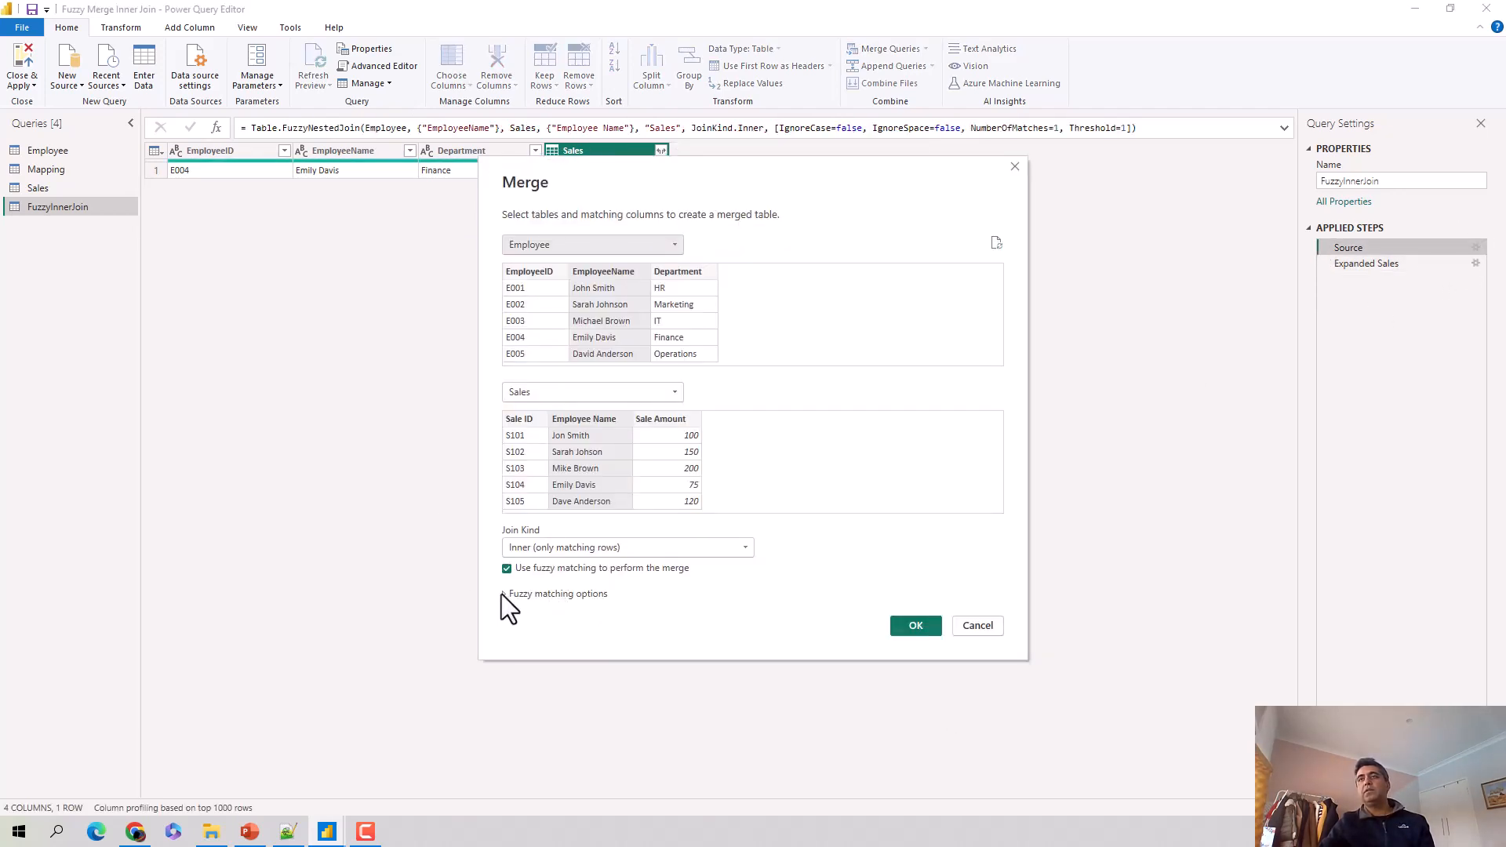
pyautogui.click(506, 594)
pyautogui.scroll(-1, 560, 656)
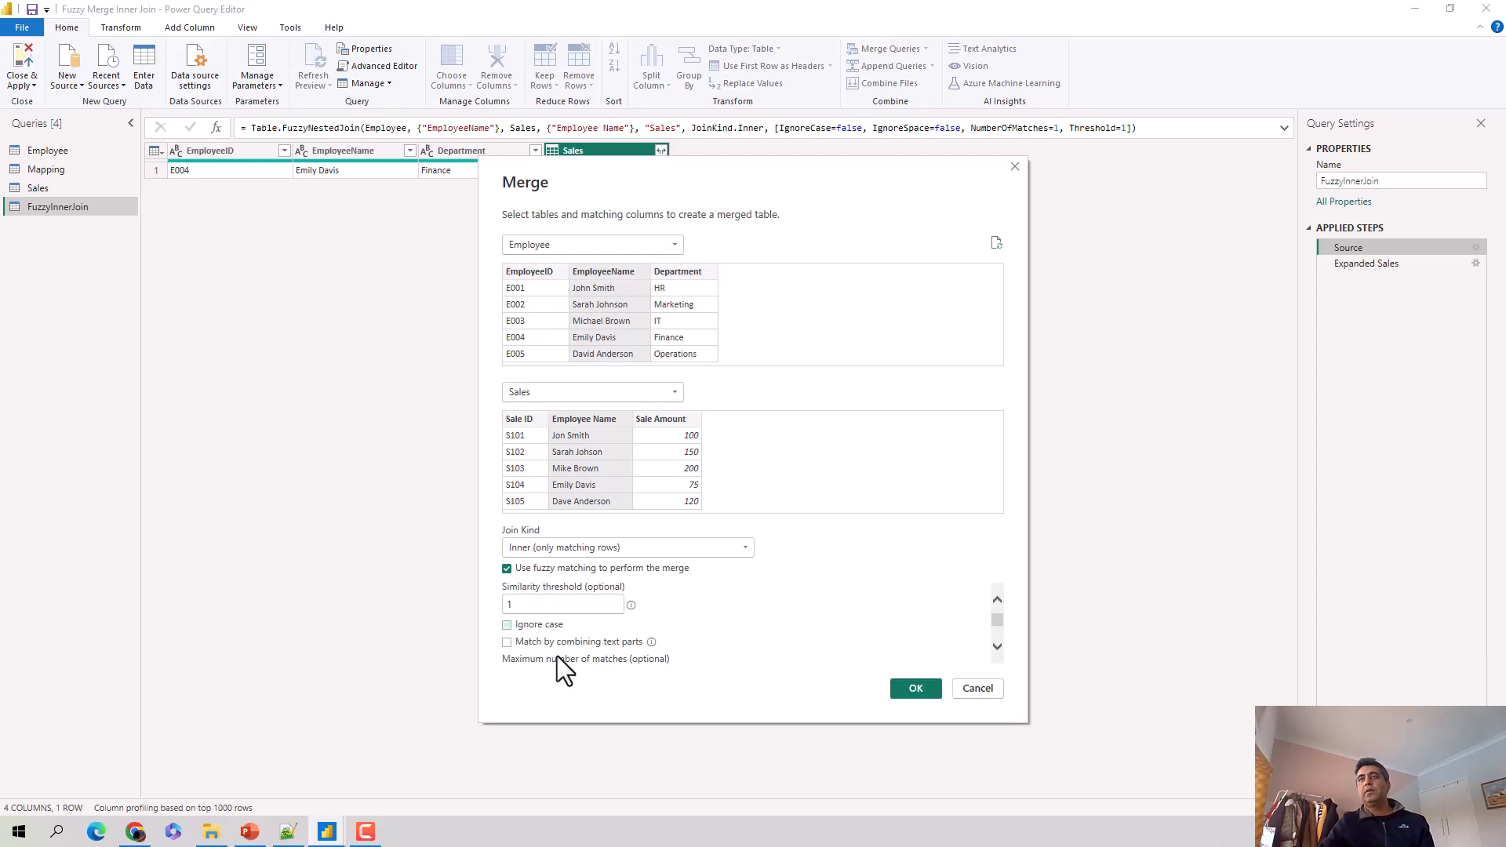
pyautogui.scroll(-1, 505, 650)
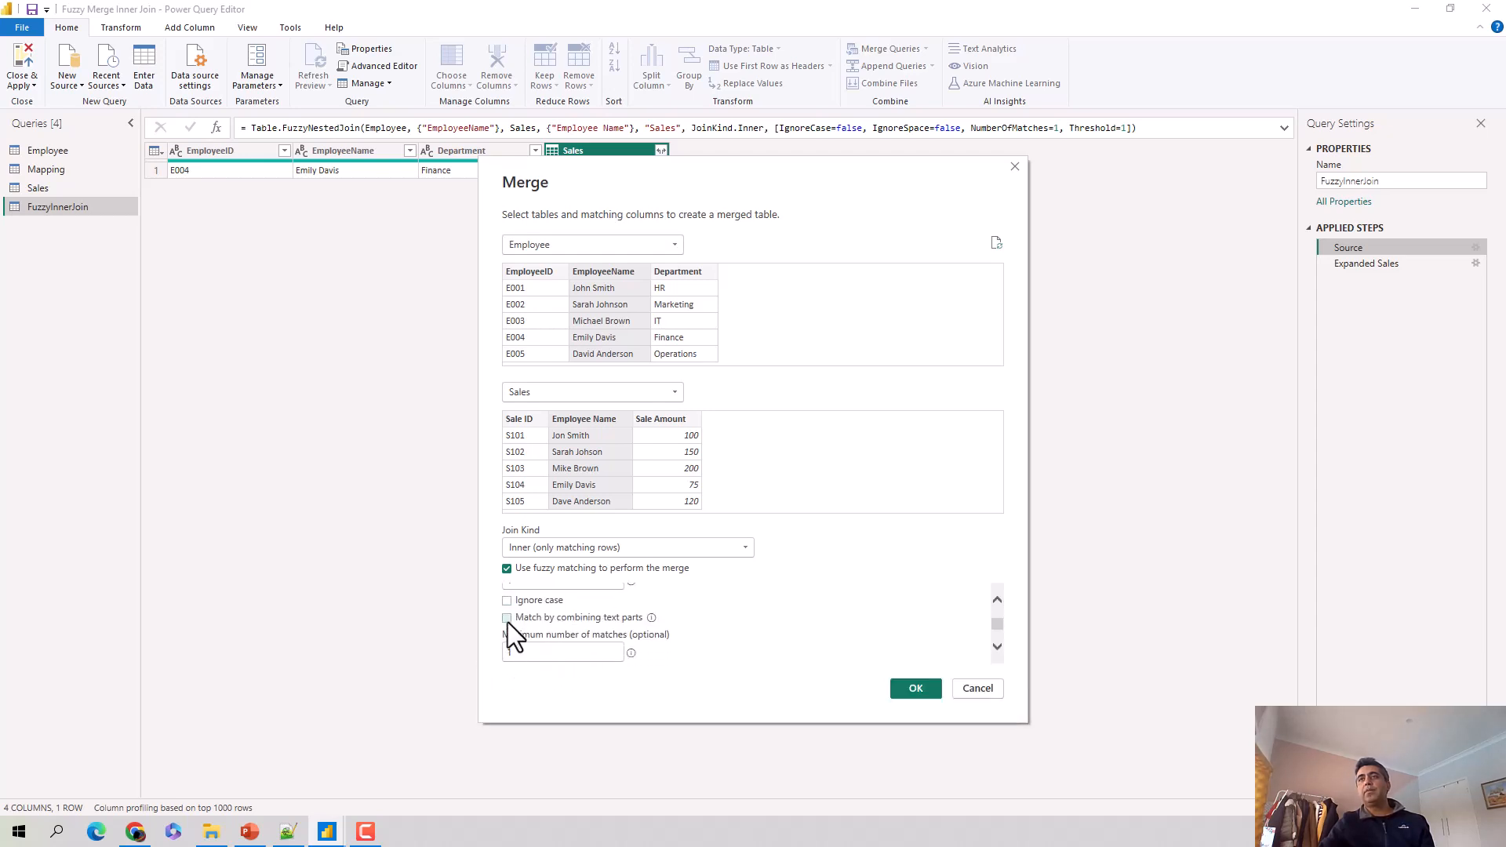
pyautogui.click(507, 601)
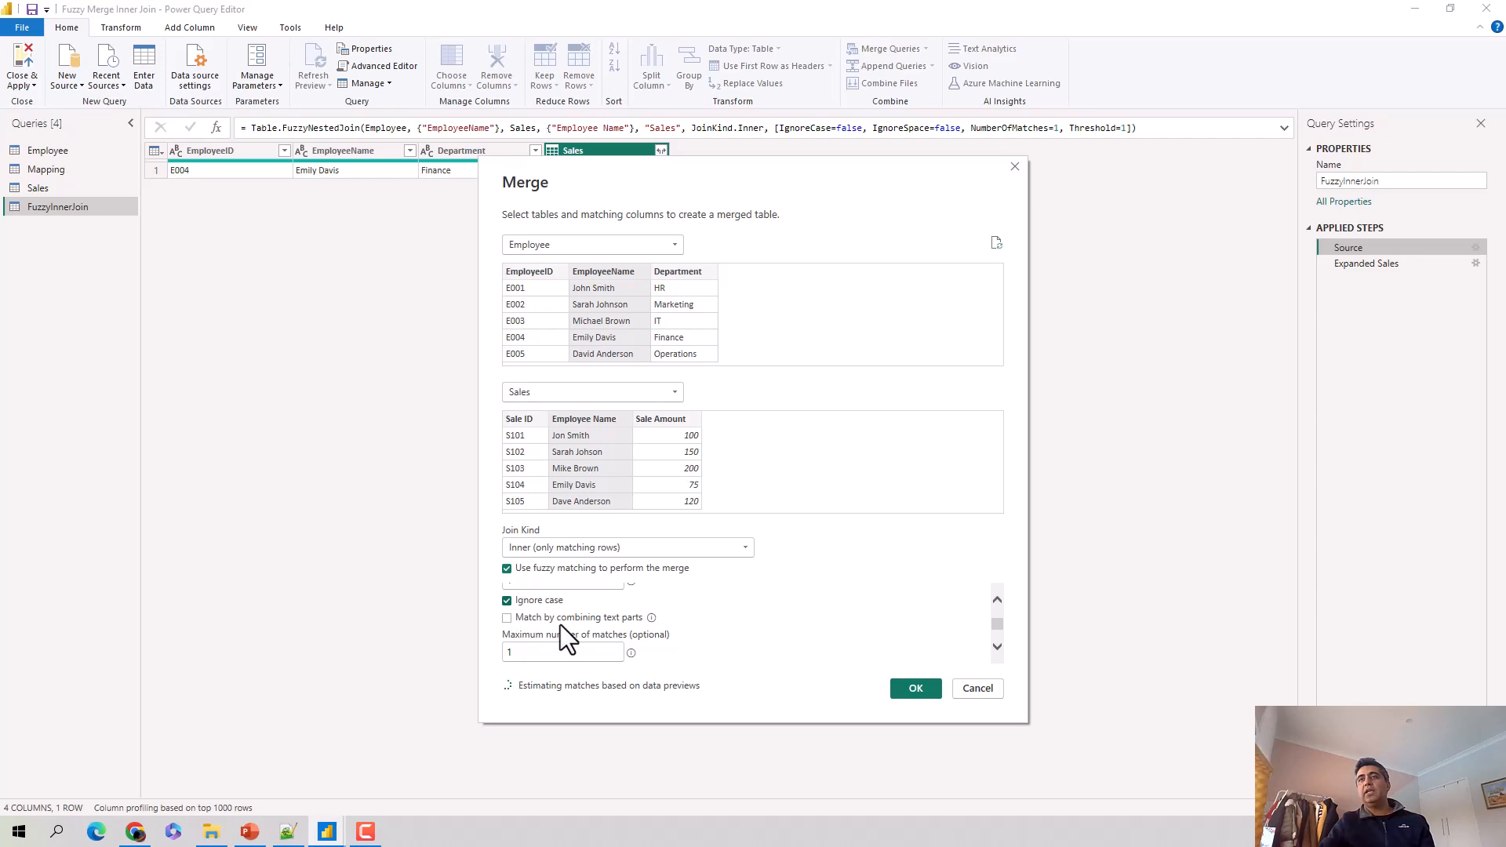
pyautogui.click(921, 690)
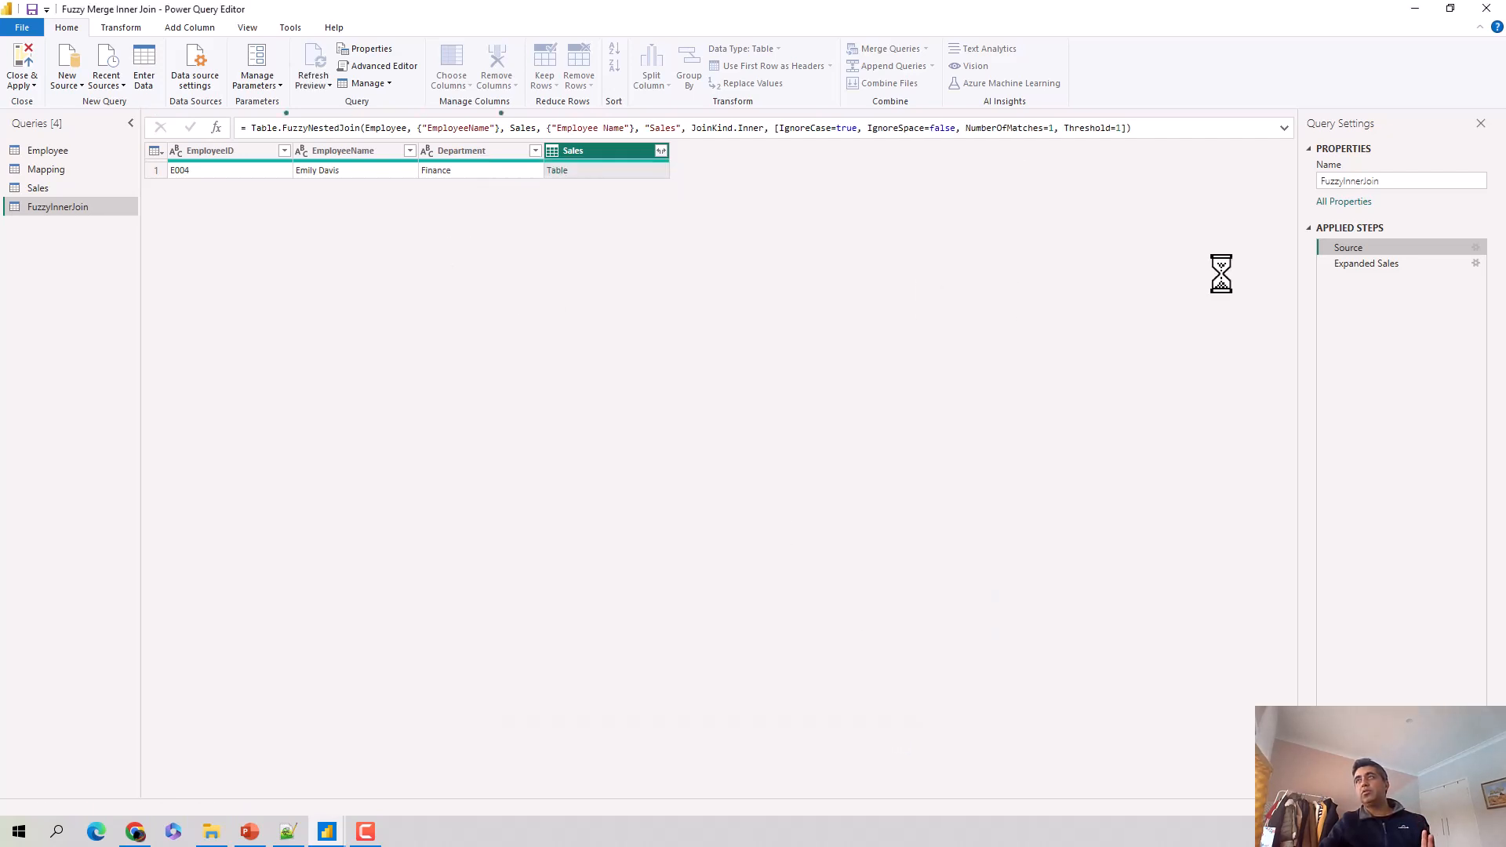
pyautogui.click(1367, 267)
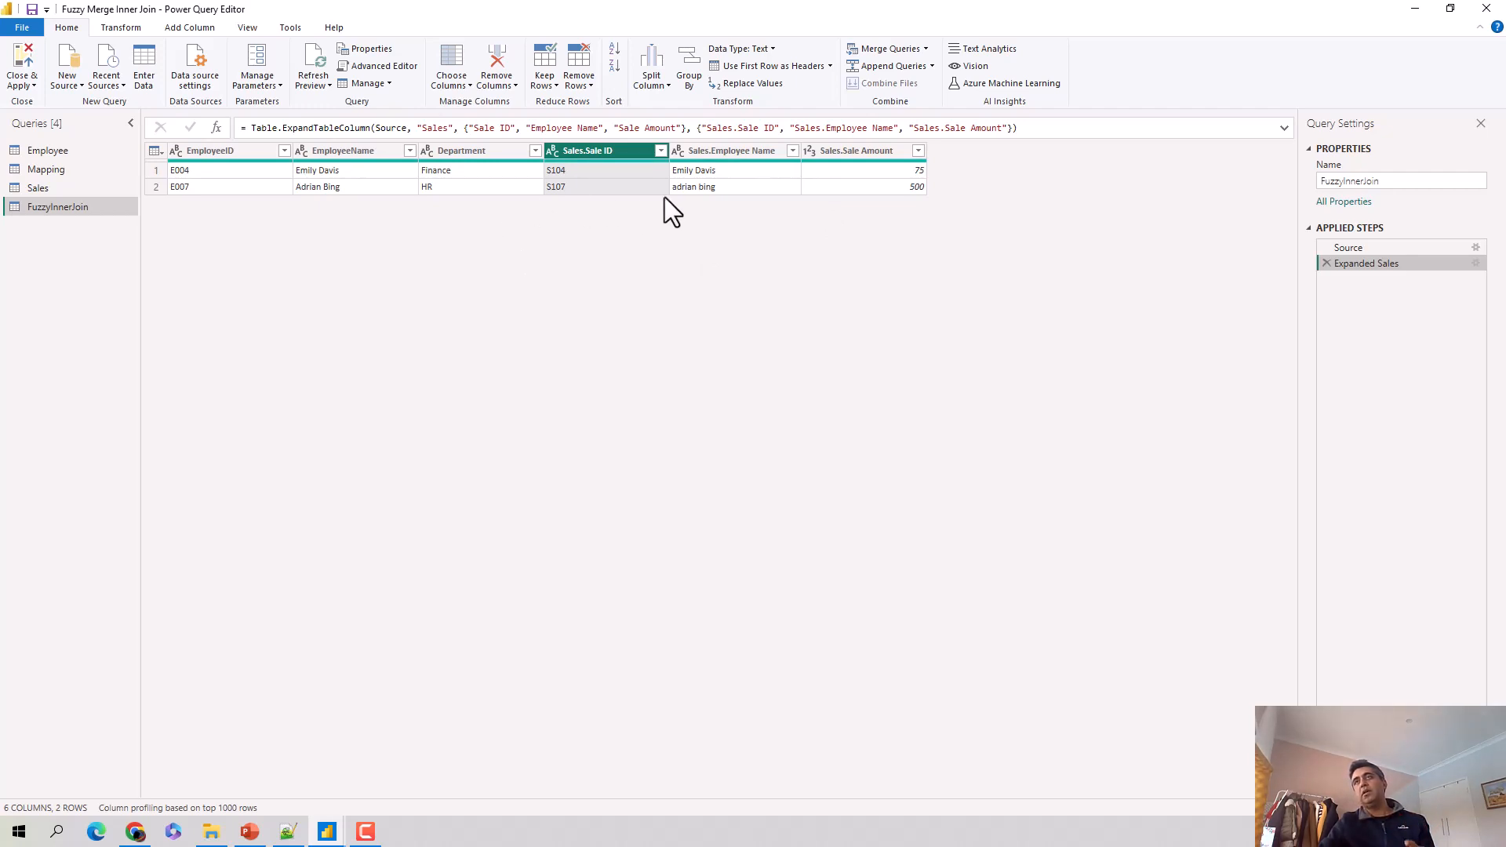
# - Reopen the FuzzyInnerJoin merge's fuzzy matching options and try matching by combining text parts
pyautogui.click(1480, 249)
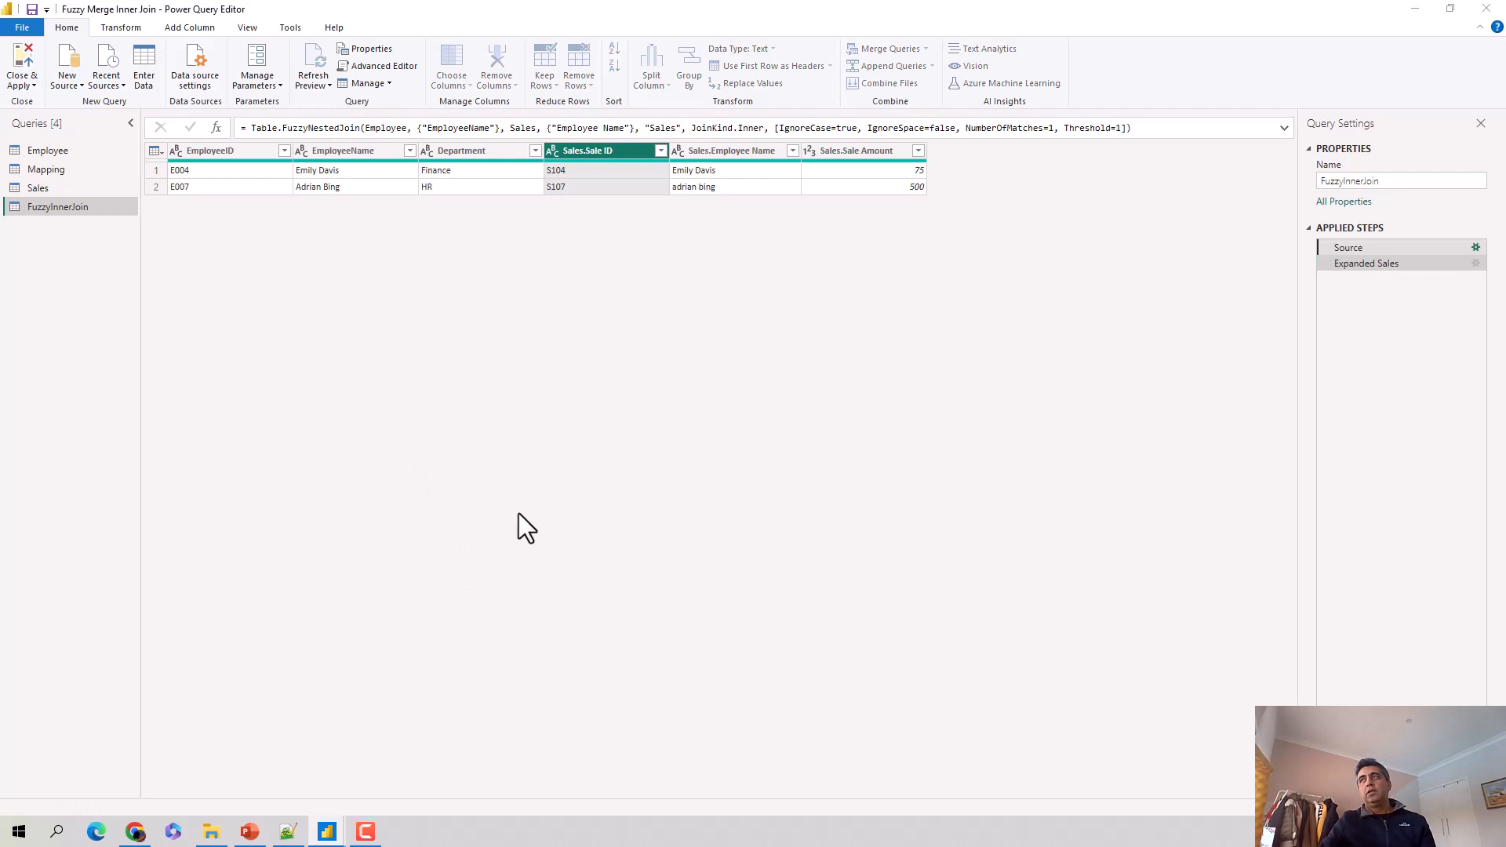
pyautogui.click(1475, 248)
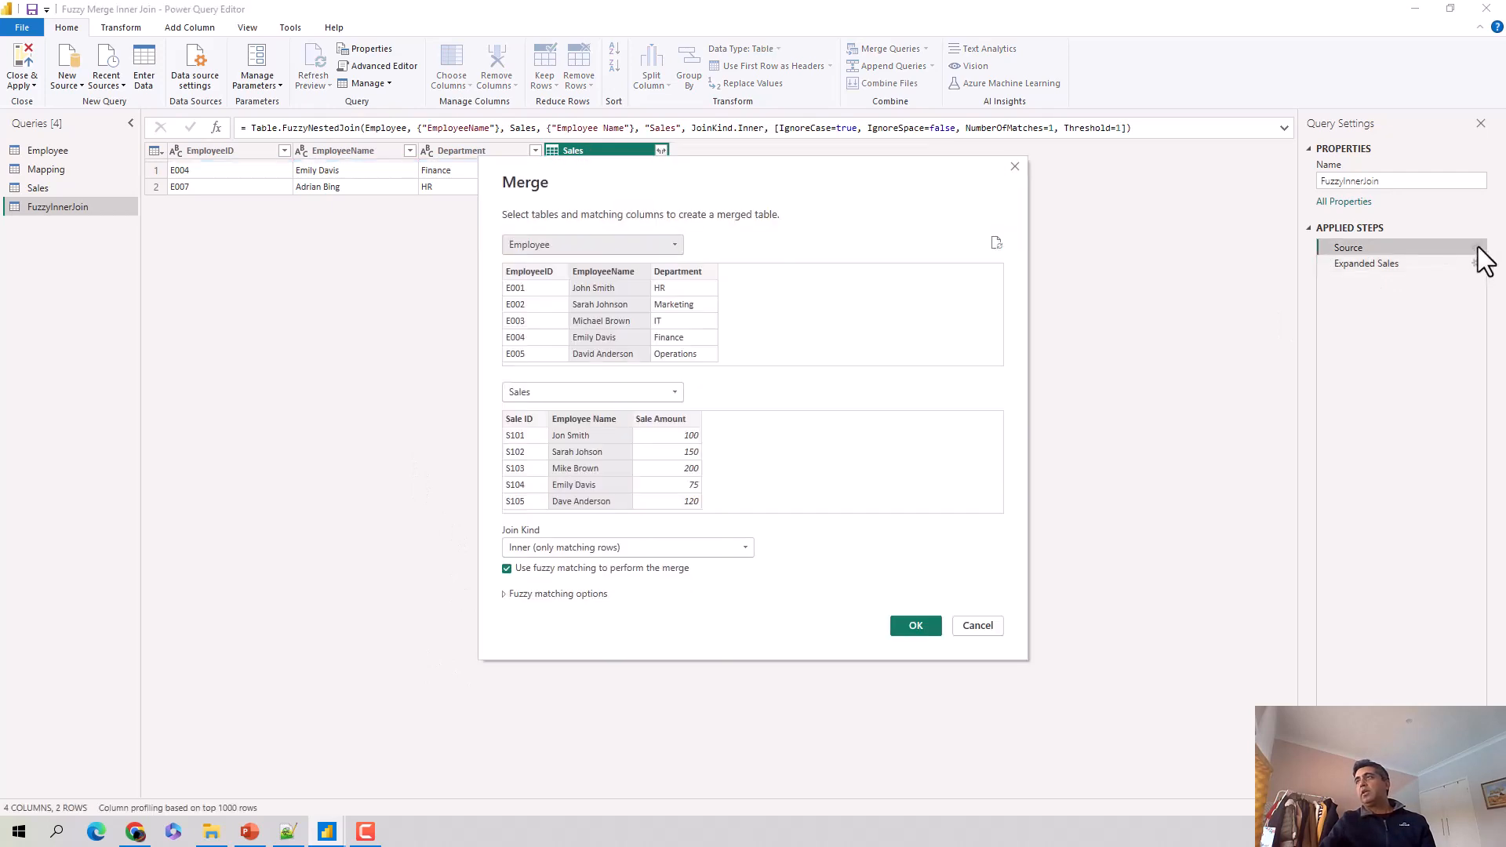
pyautogui.click(515, 594)
pyautogui.scroll(-2, 549, 620)
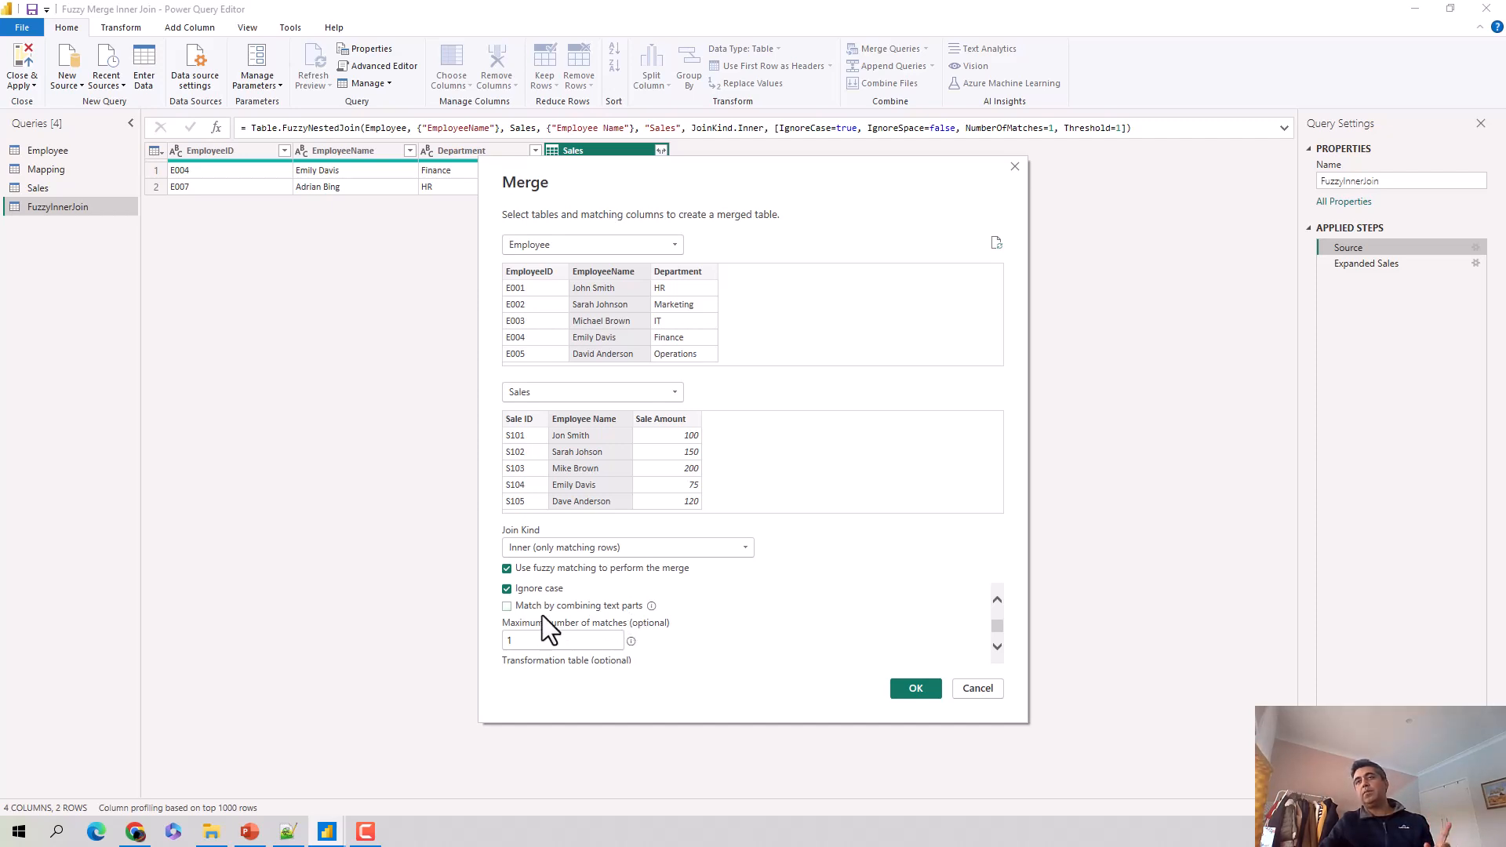
pyautogui.click(507, 607)
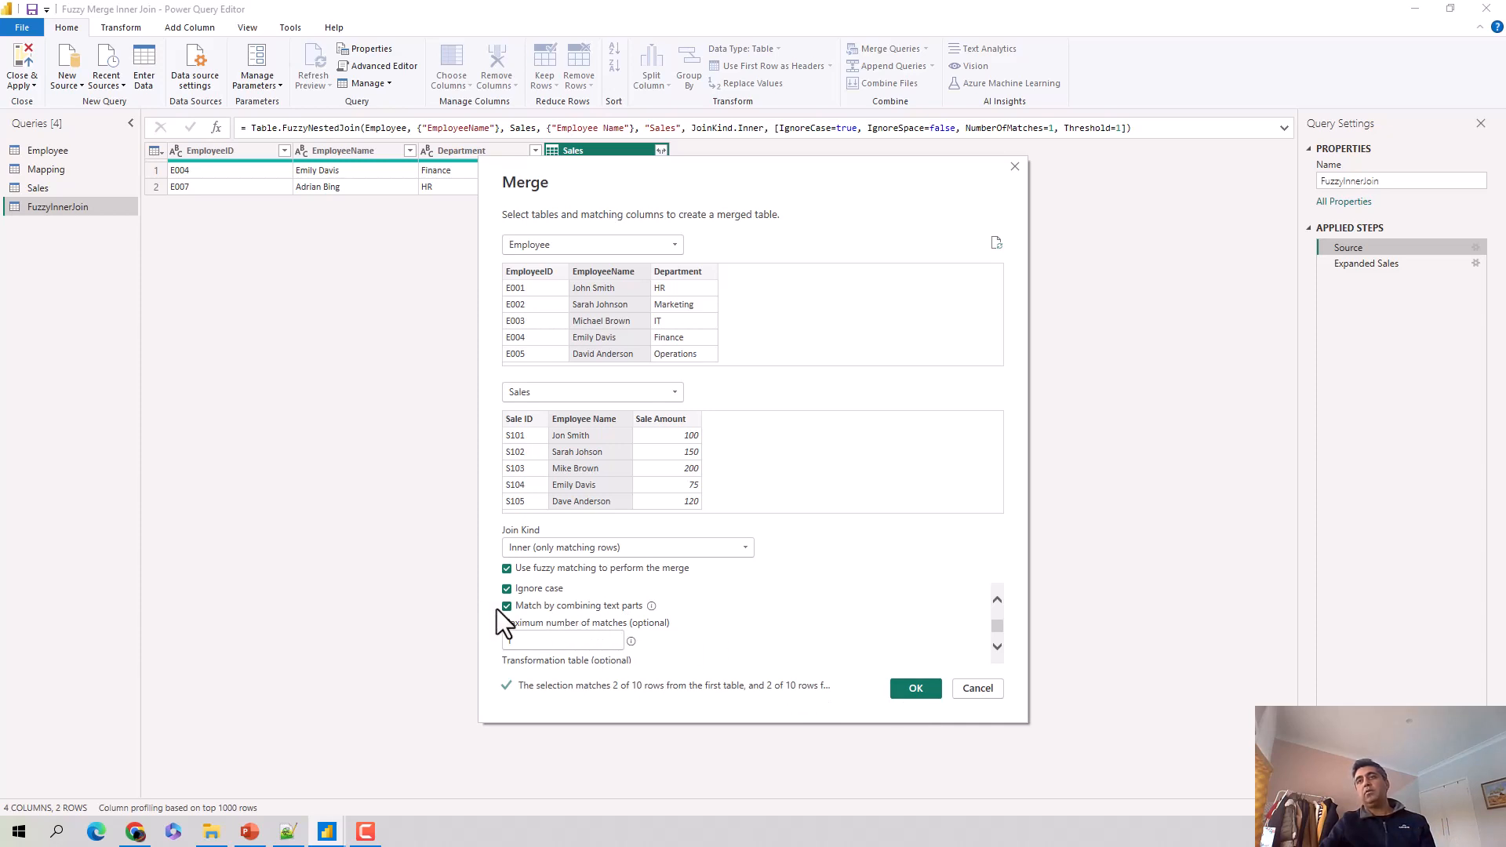
pyautogui.scroll(-1, 604, 638)
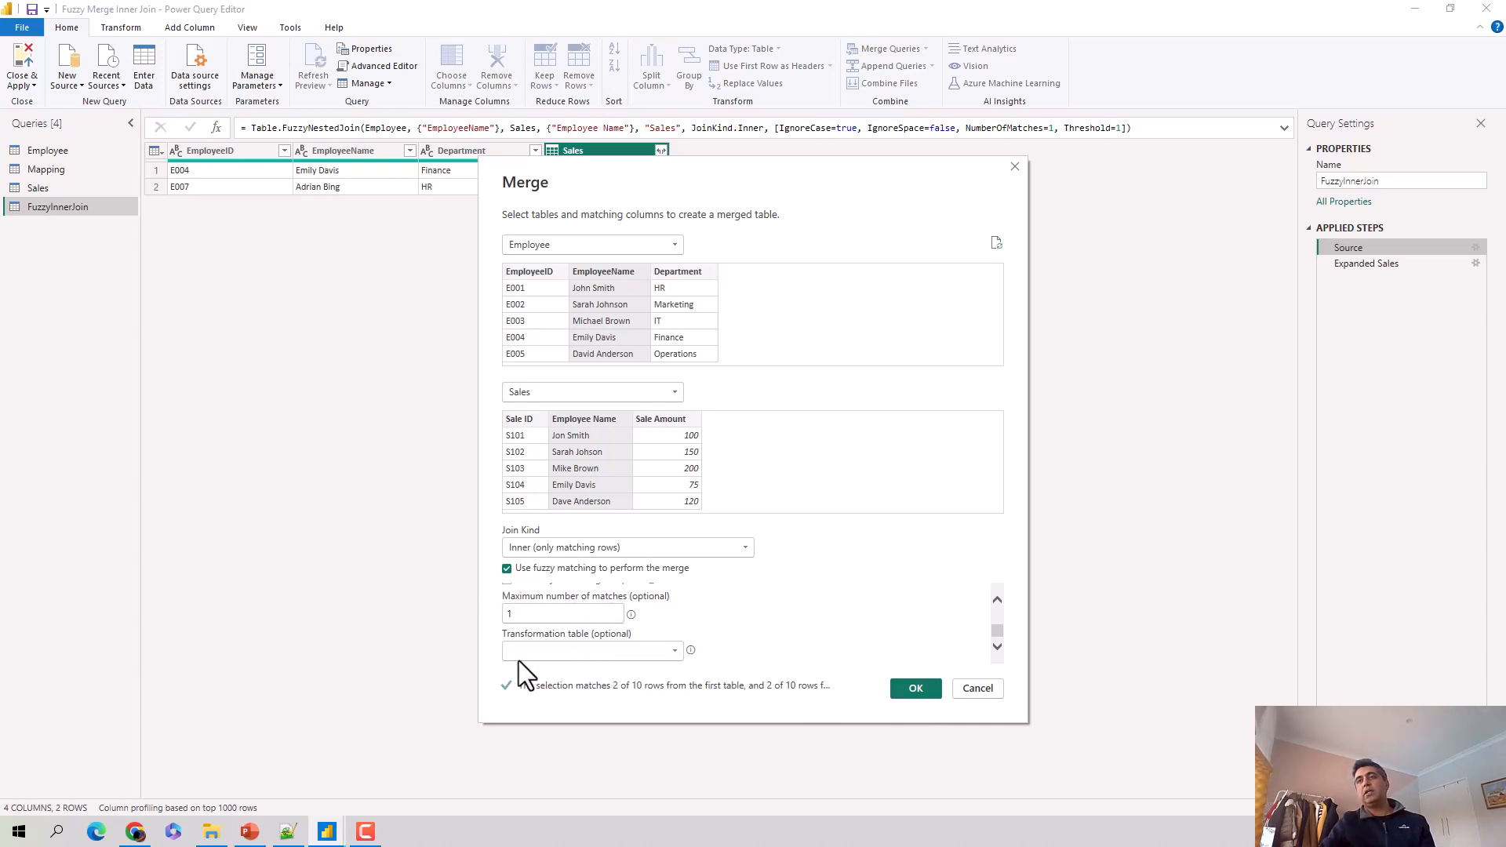
# - Clear the merge's similarity threshold to check the estimated matches, and set it back to 1
pyautogui.scroll(2, 533, 624)
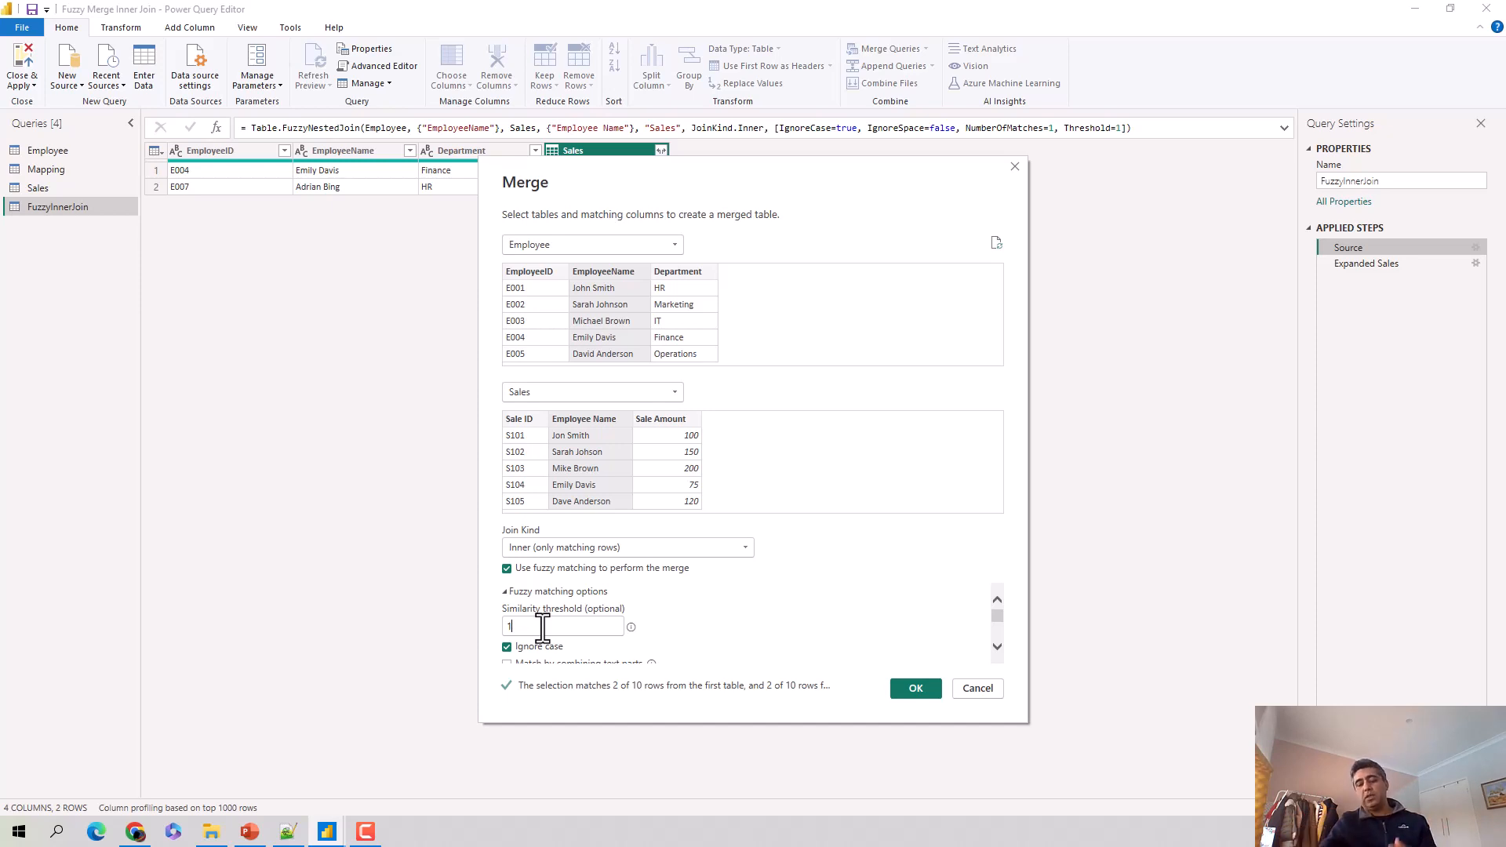
pyautogui.press('BackSpace')
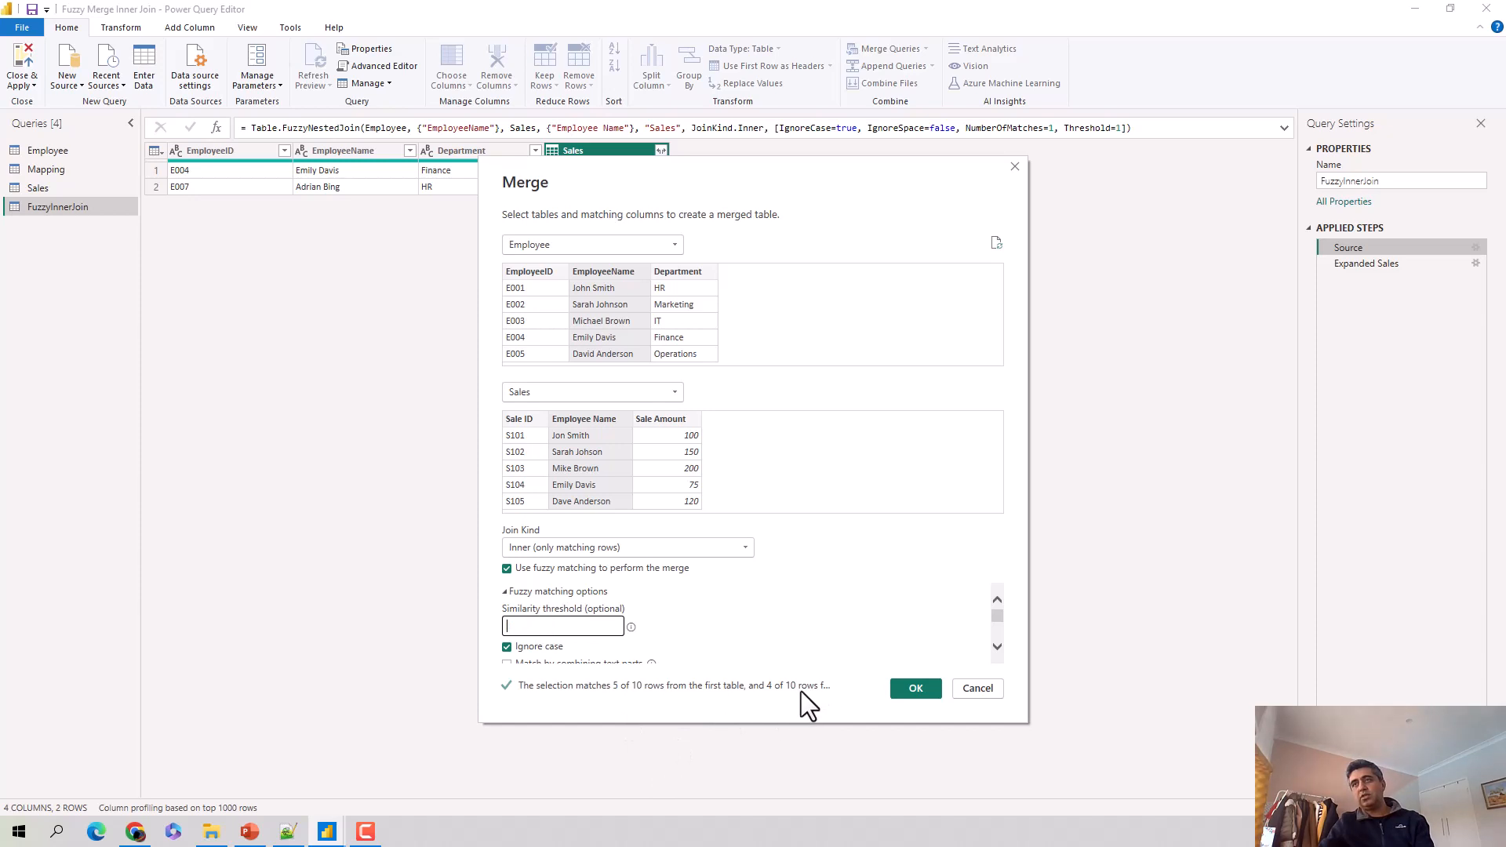
pyautogui.write('1')
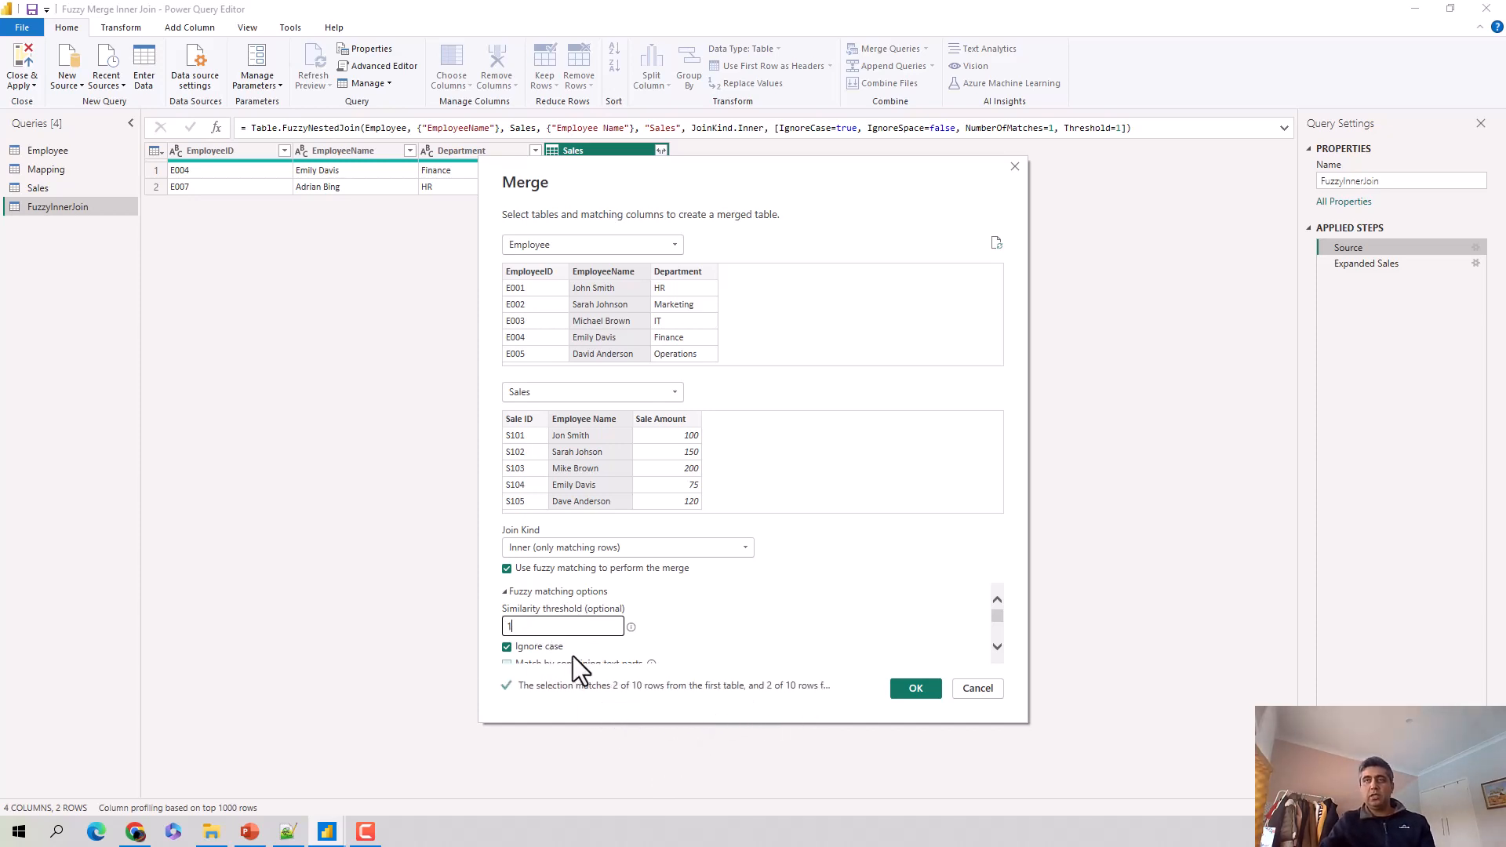
# - Set the merge's similarity threshold to .9 and show the result at the Expanded Sales step
pyautogui.moveTo(565, 626); pyautogui.dragTo(464, 618)
pyautogui.write('.9')
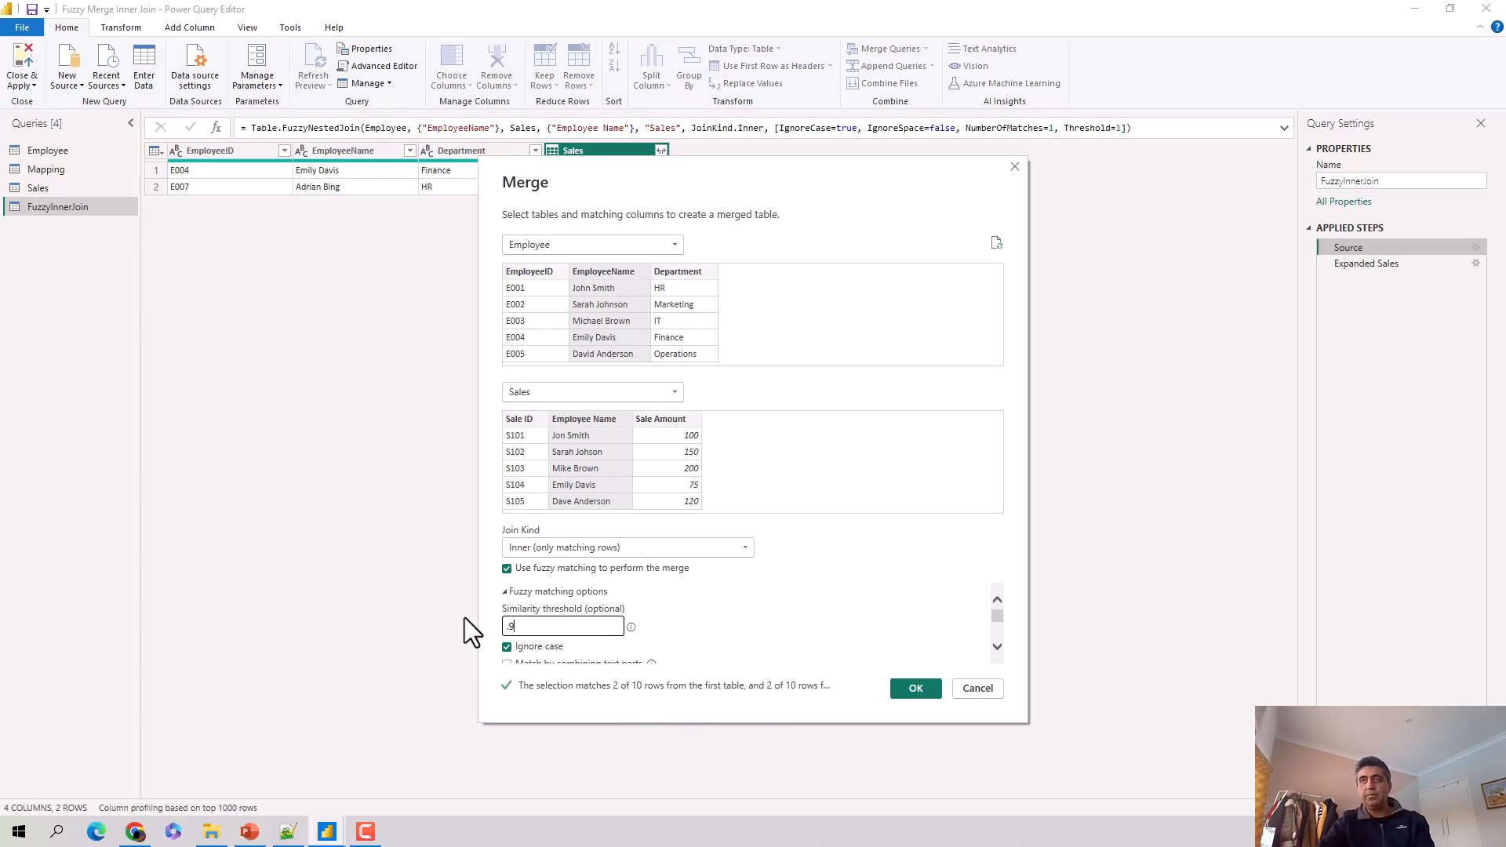
pyautogui.click(929, 689)
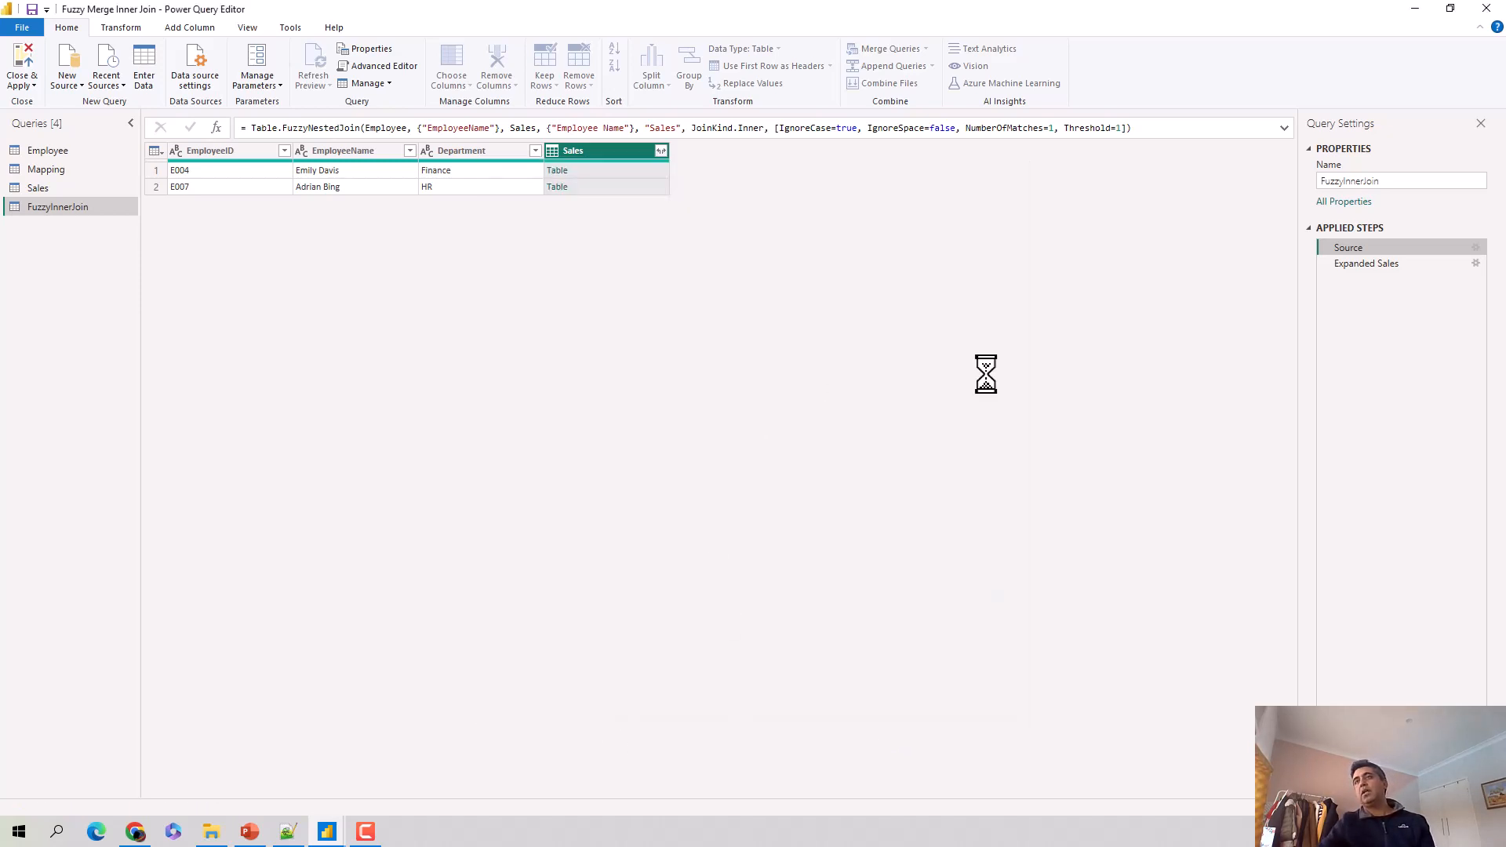
pyautogui.click(1392, 261)
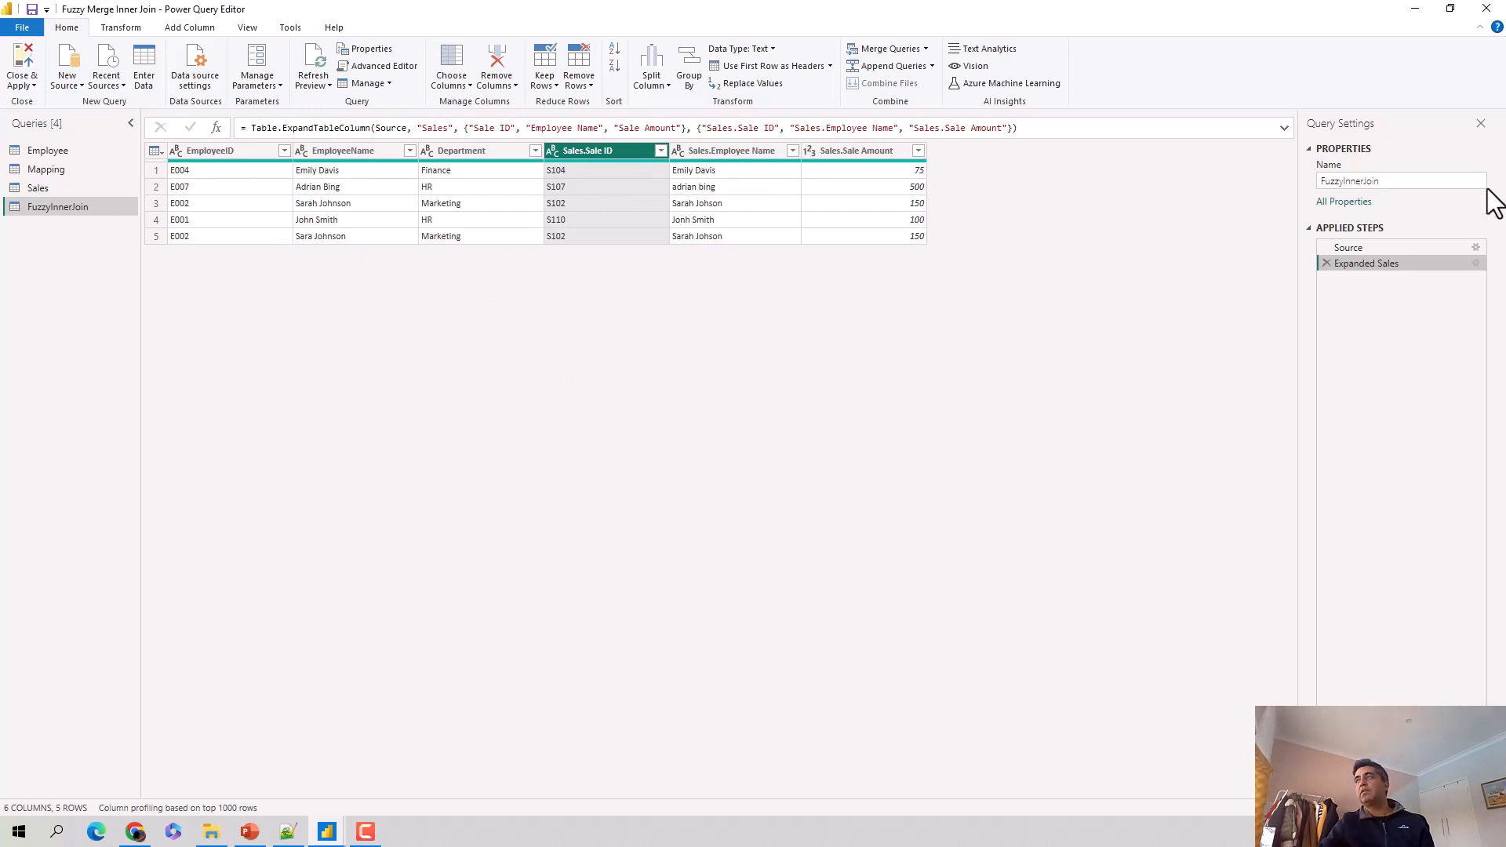
# - Set the FuzzyInnerJoin merge's similarity threshold to 0.8 and show the result at the Expanded Sales step
pyautogui.click(1477, 247)
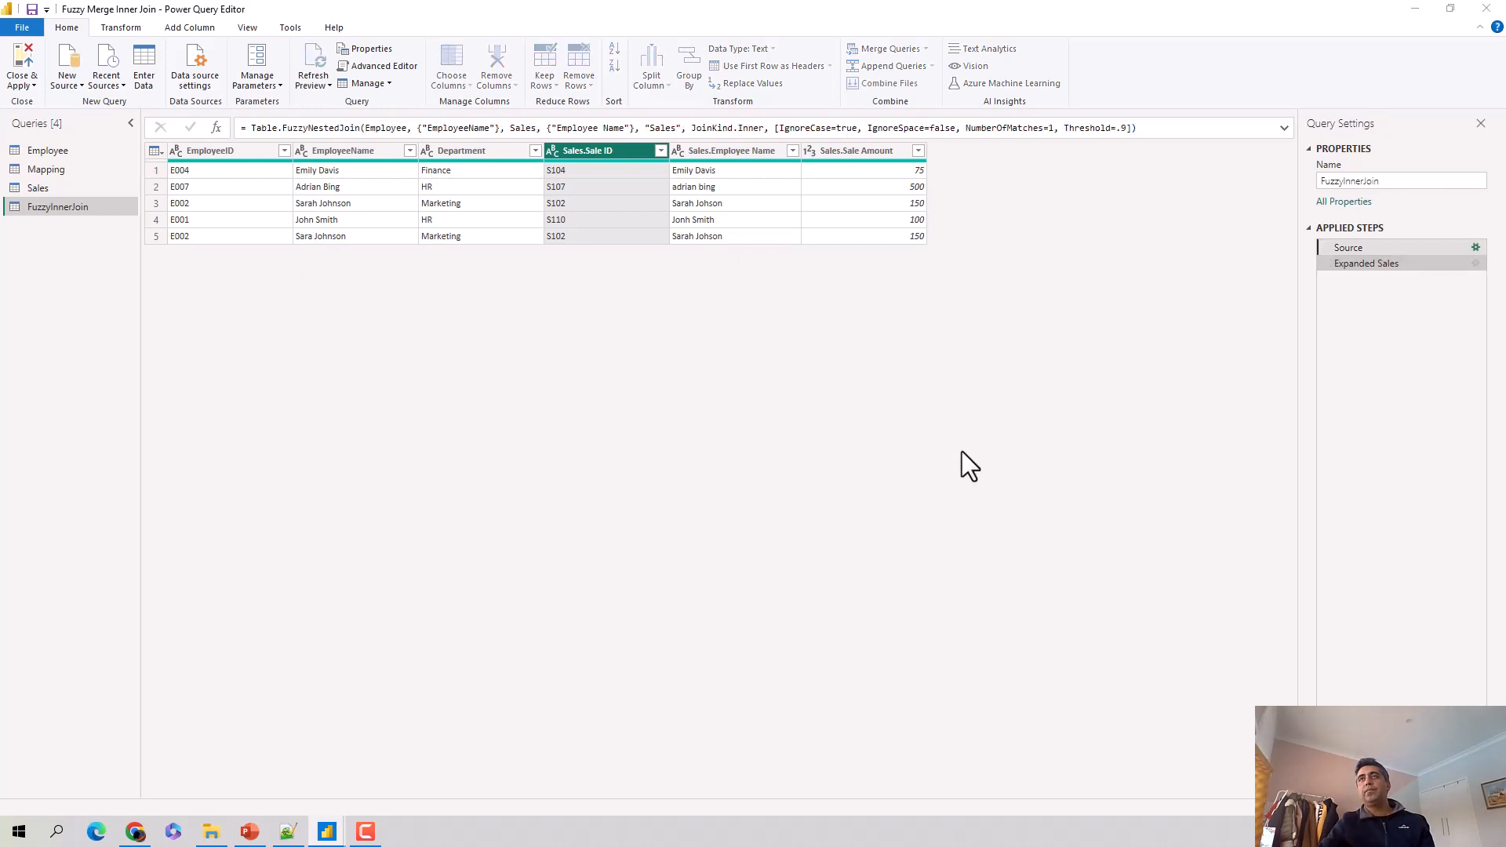
pyautogui.click(506, 594)
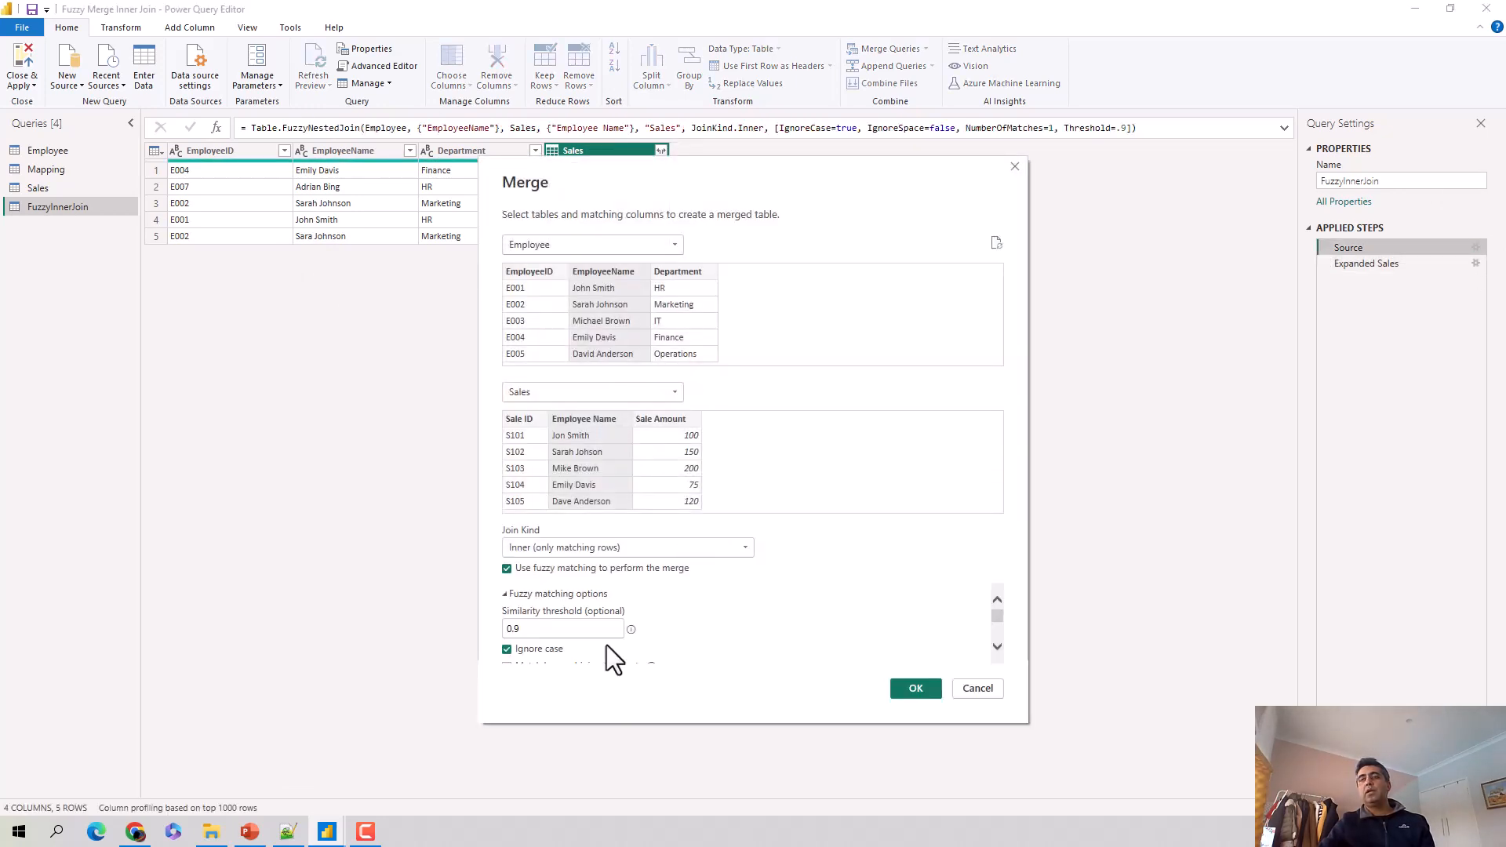
pyautogui.scroll(-3, 616, 621)
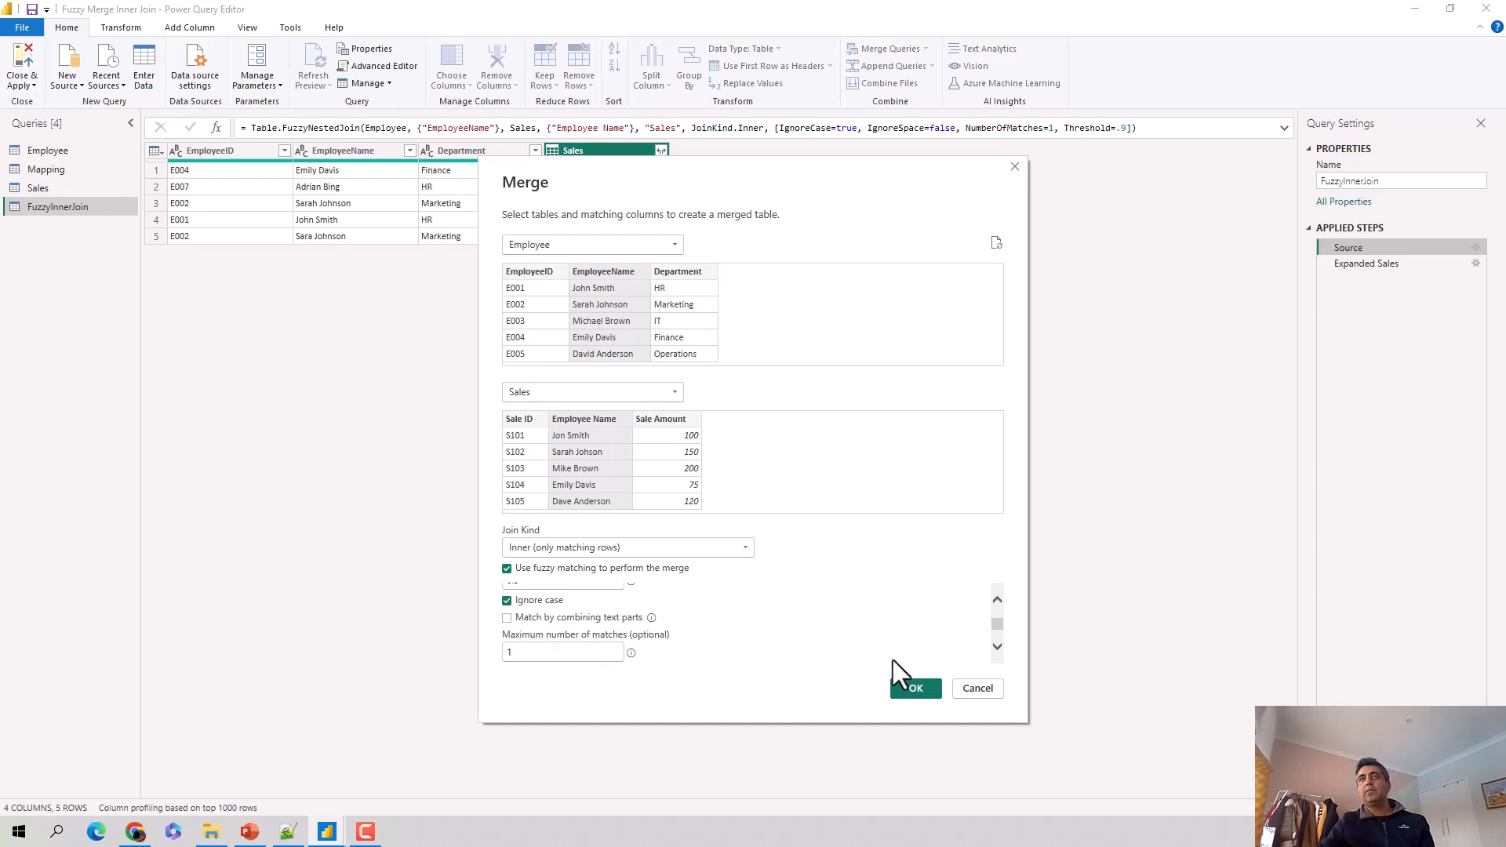
pyautogui.scroll(3, 614, 623)
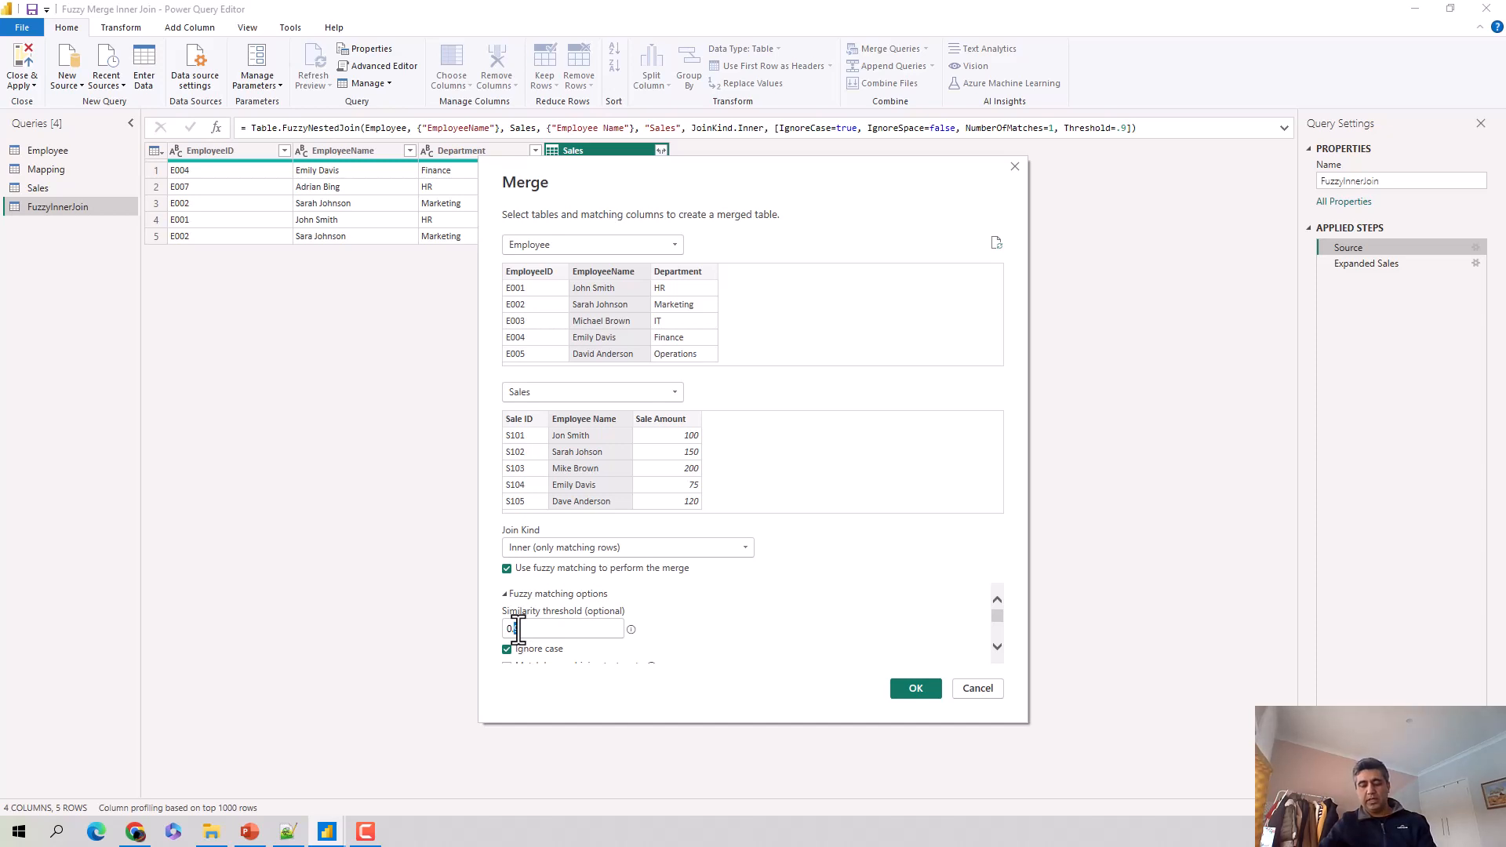
pyautogui.write('8')
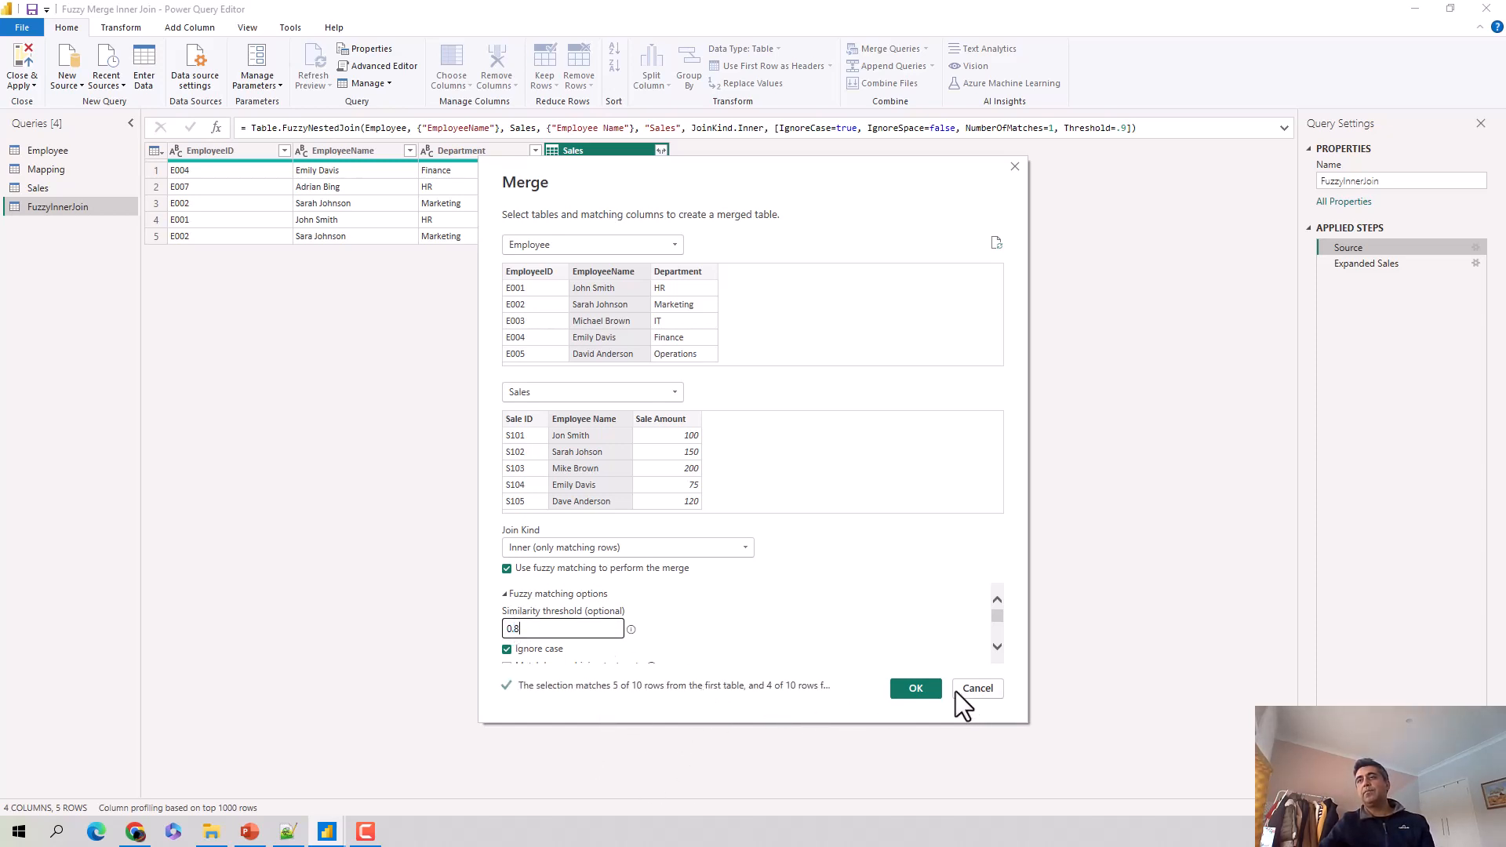
pyautogui.click(929, 691)
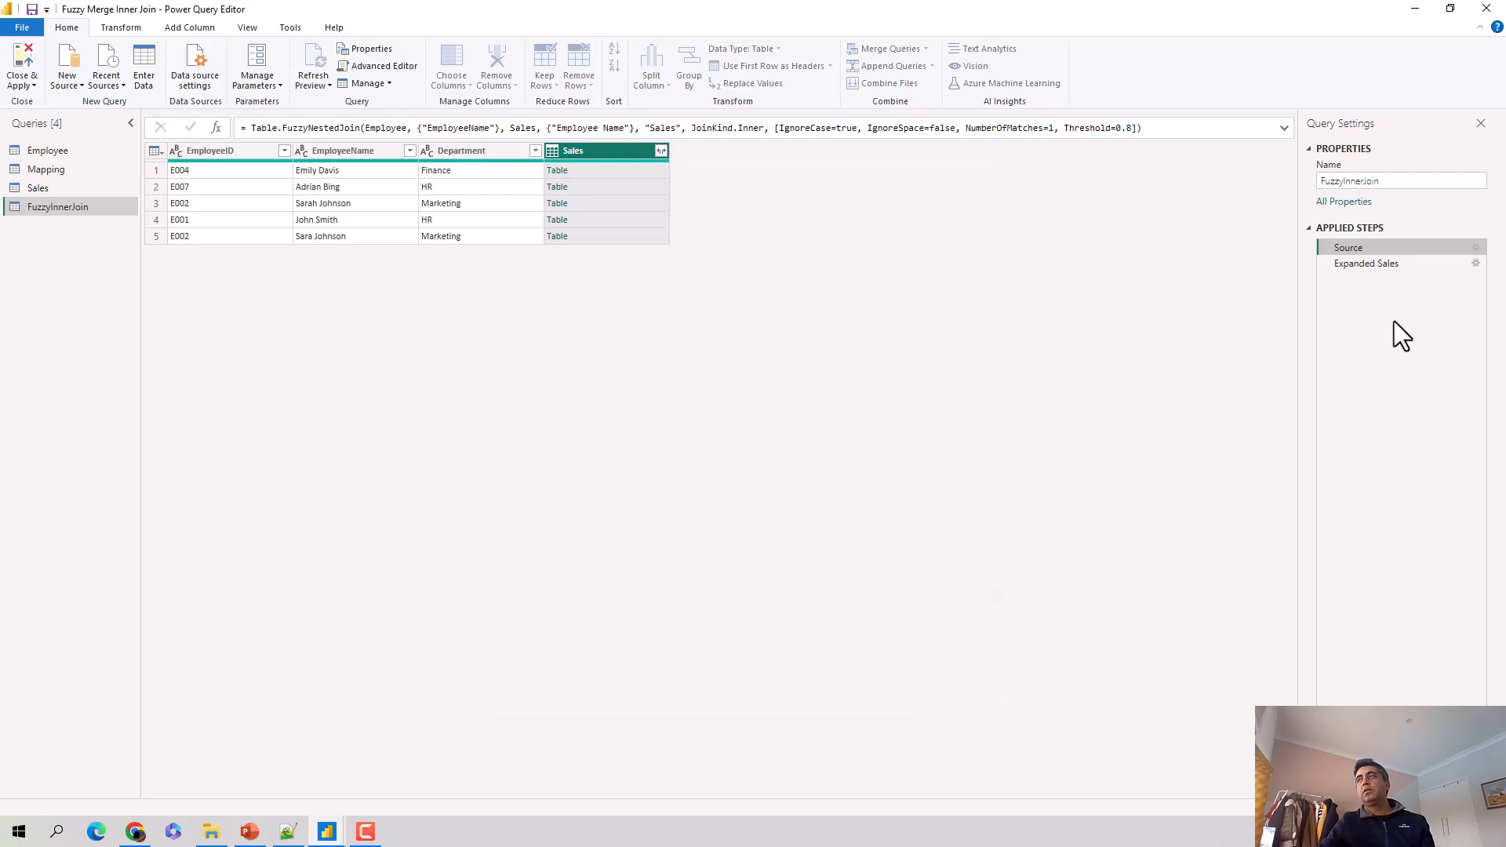
pyautogui.click(1382, 265)
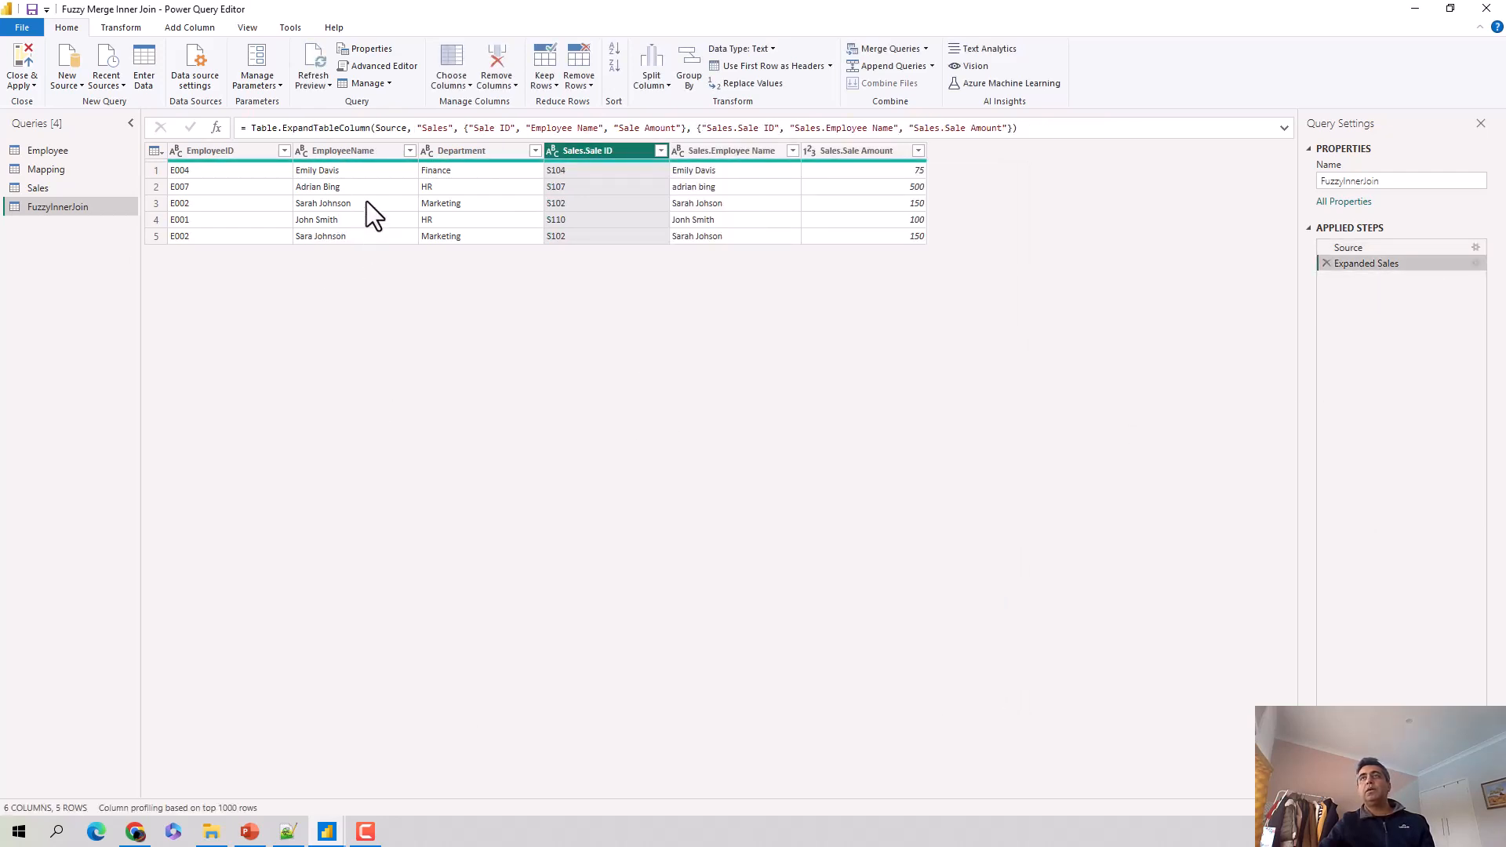
# - Lower the FuzzyInnerJoin merge's similarity threshold to 0.4 and show the Expanded Sales result
pyautogui.click(1478, 248)
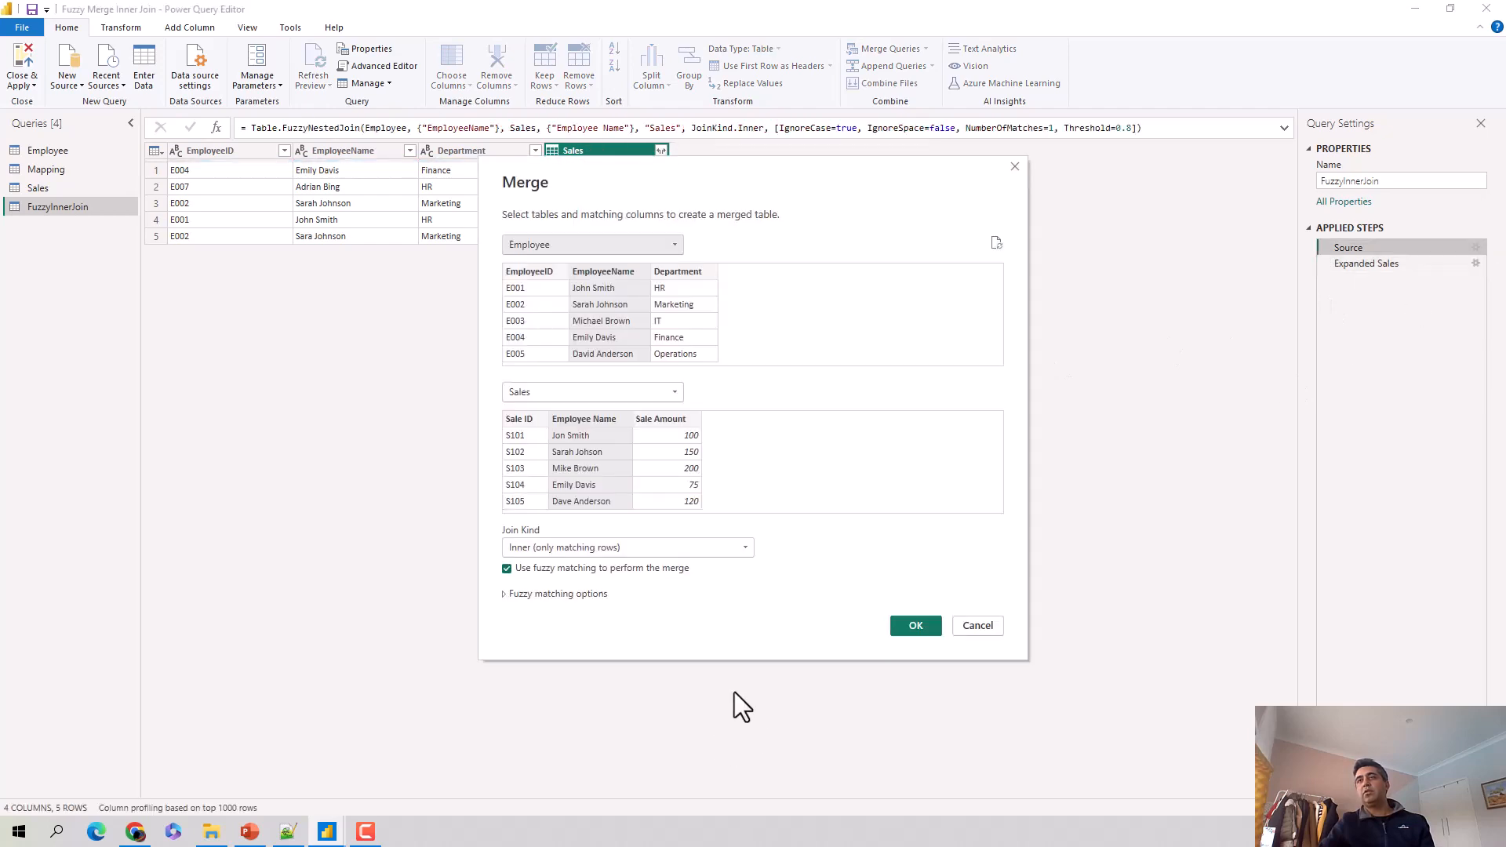
pyautogui.click(504, 595)
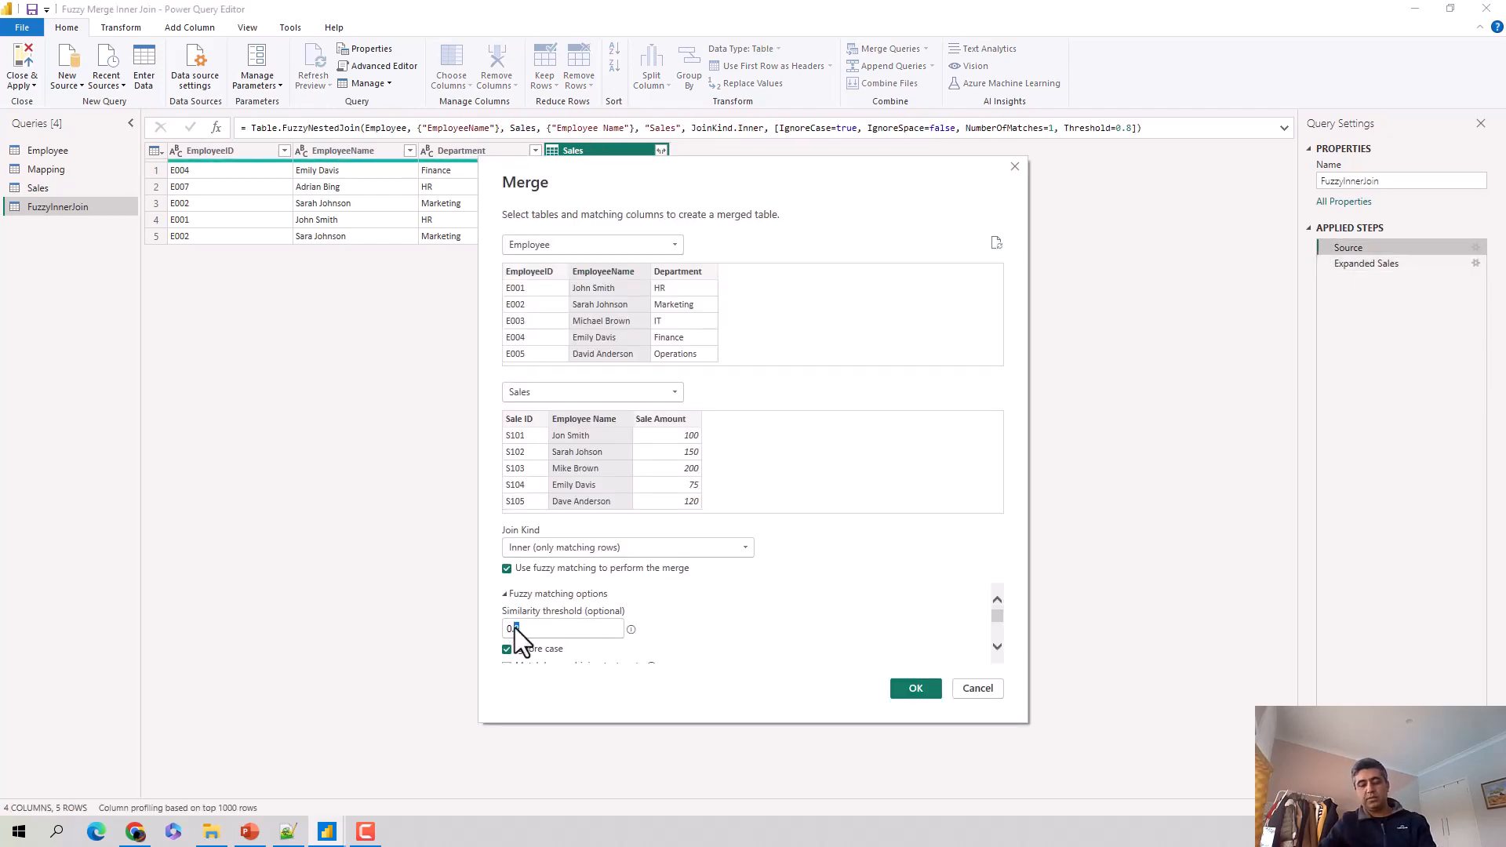
pyautogui.write('4')
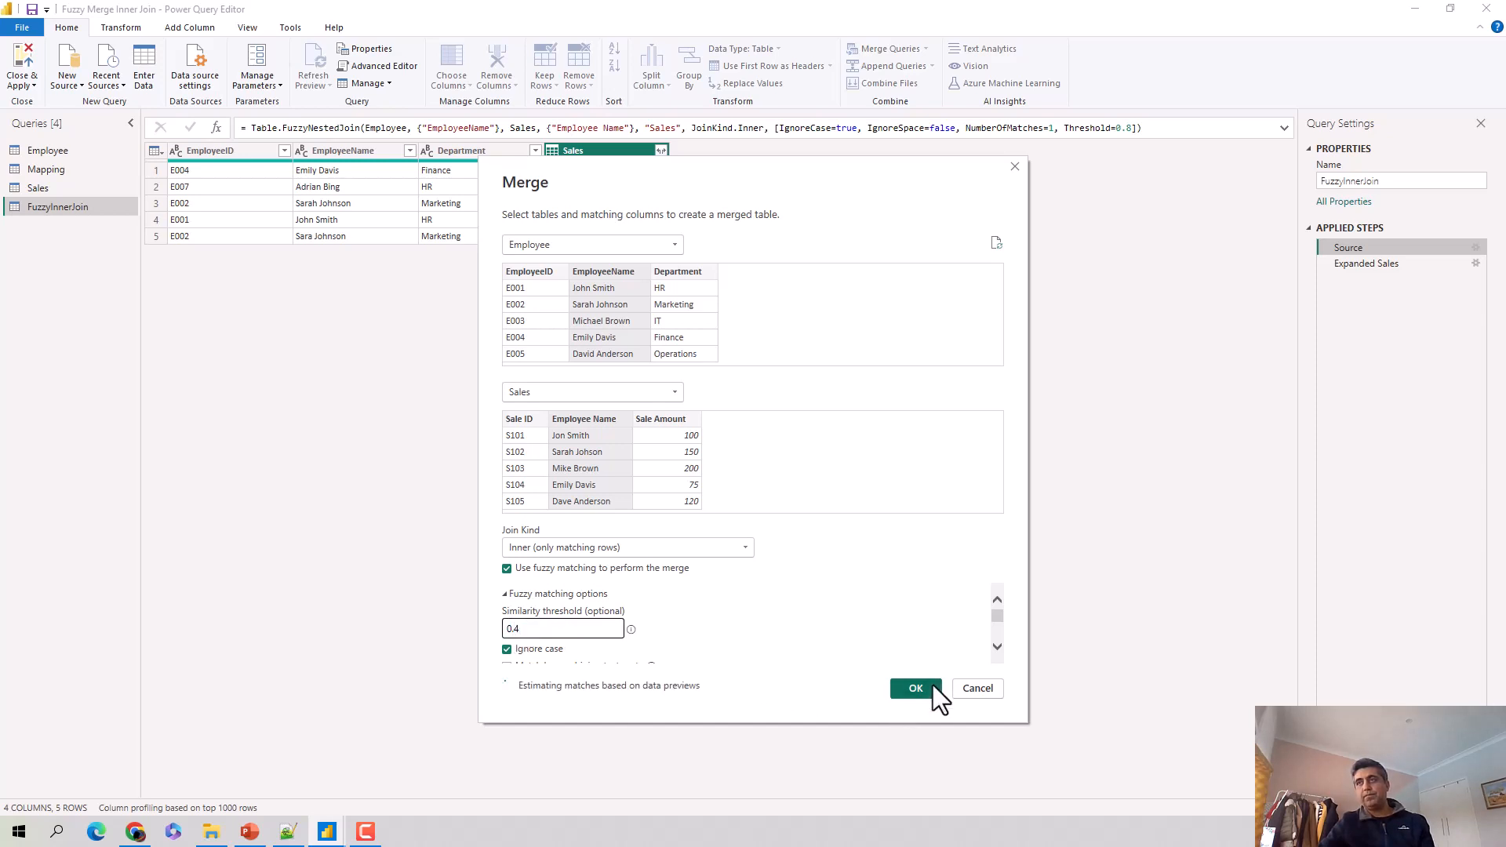
pyautogui.click(916, 688)
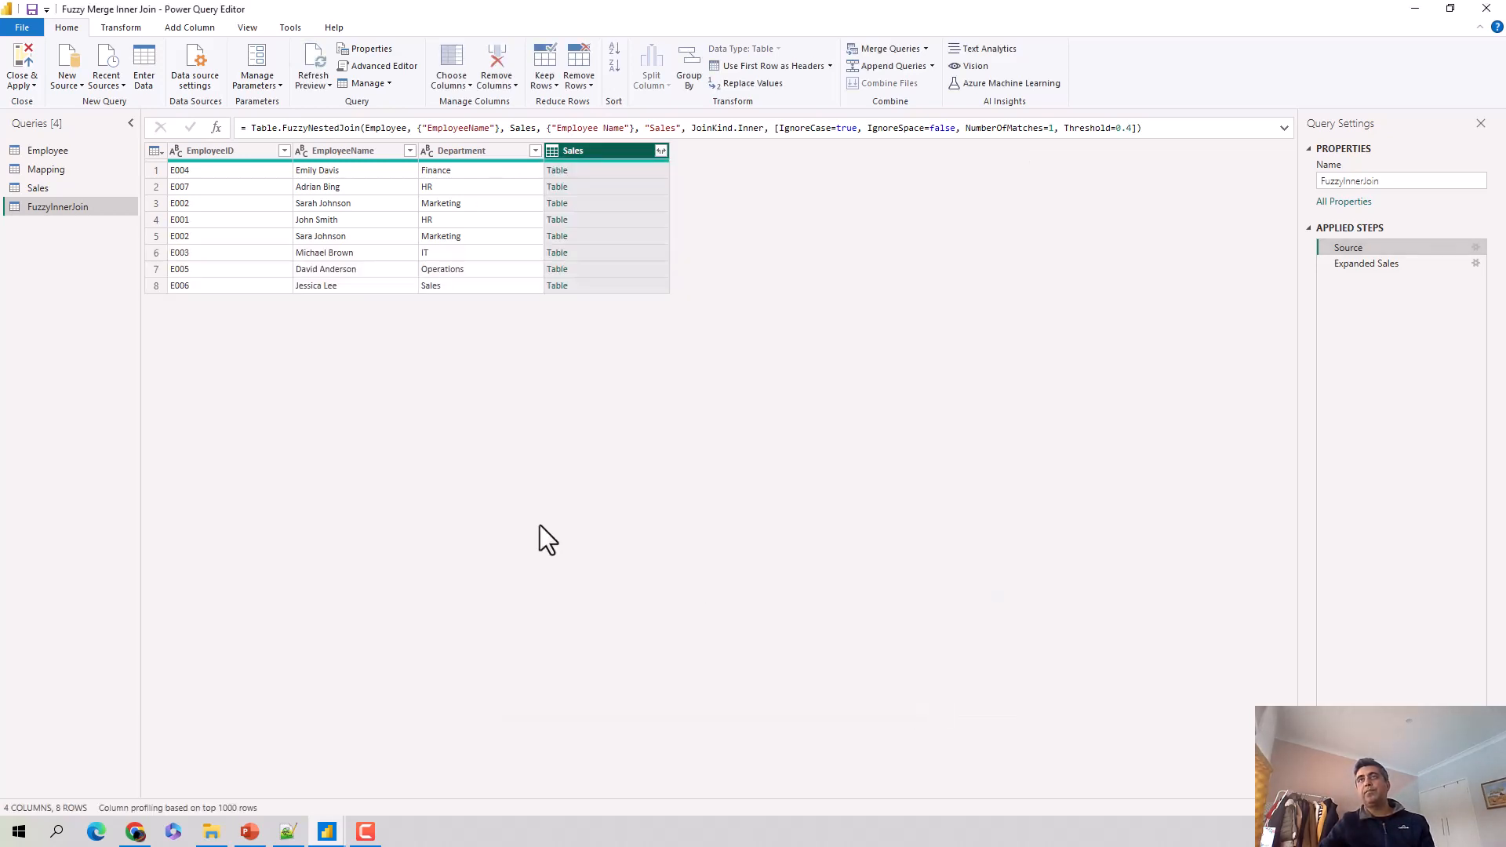
pyautogui.click(1406, 262)
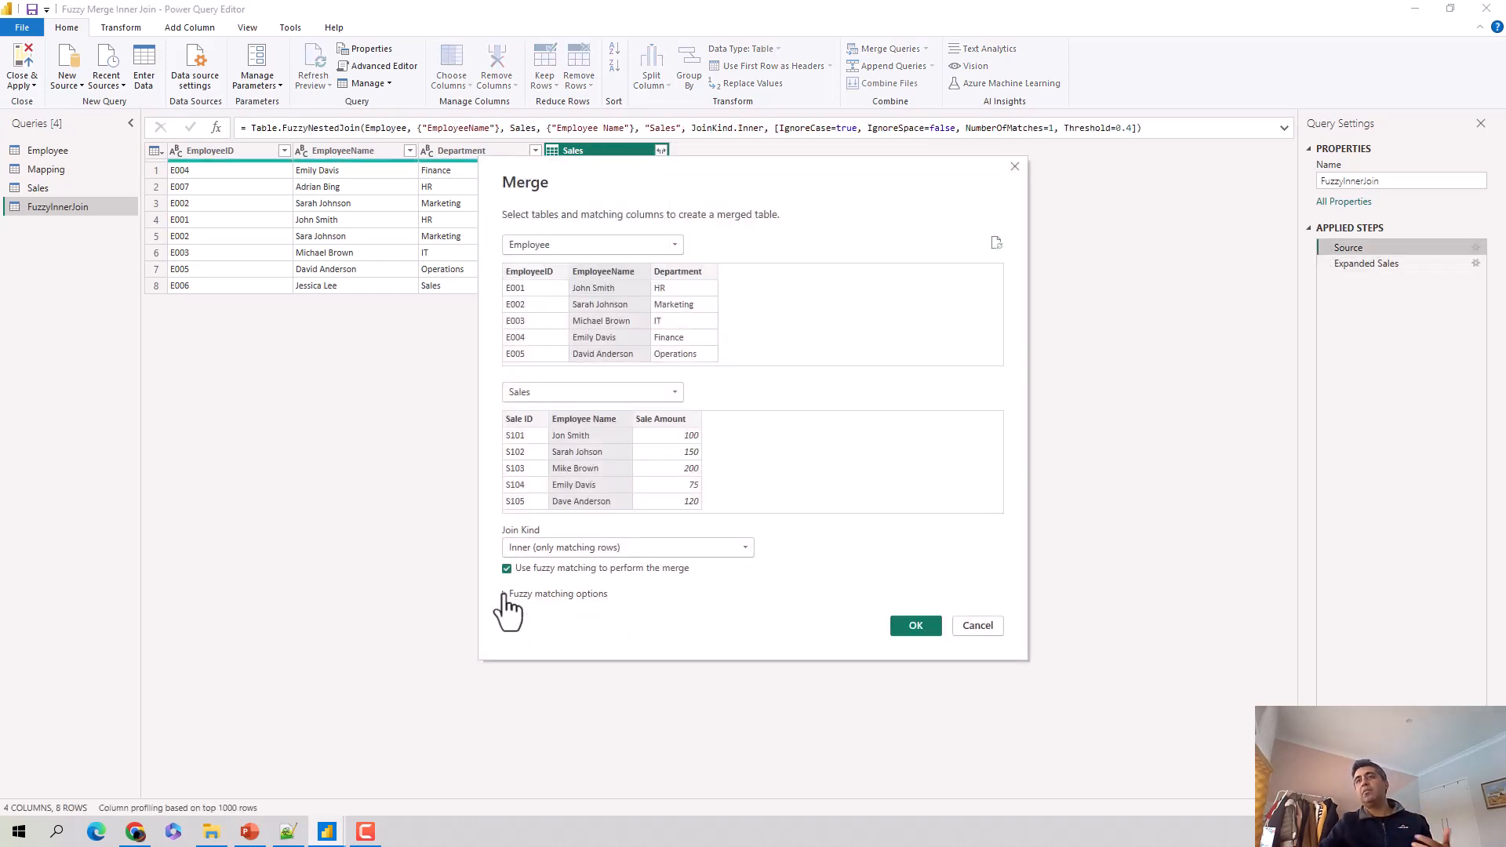
# - Review the merge's fuzzy matching options down to the transformation table setting, and cancel the dialog
pyautogui.click(506, 597)
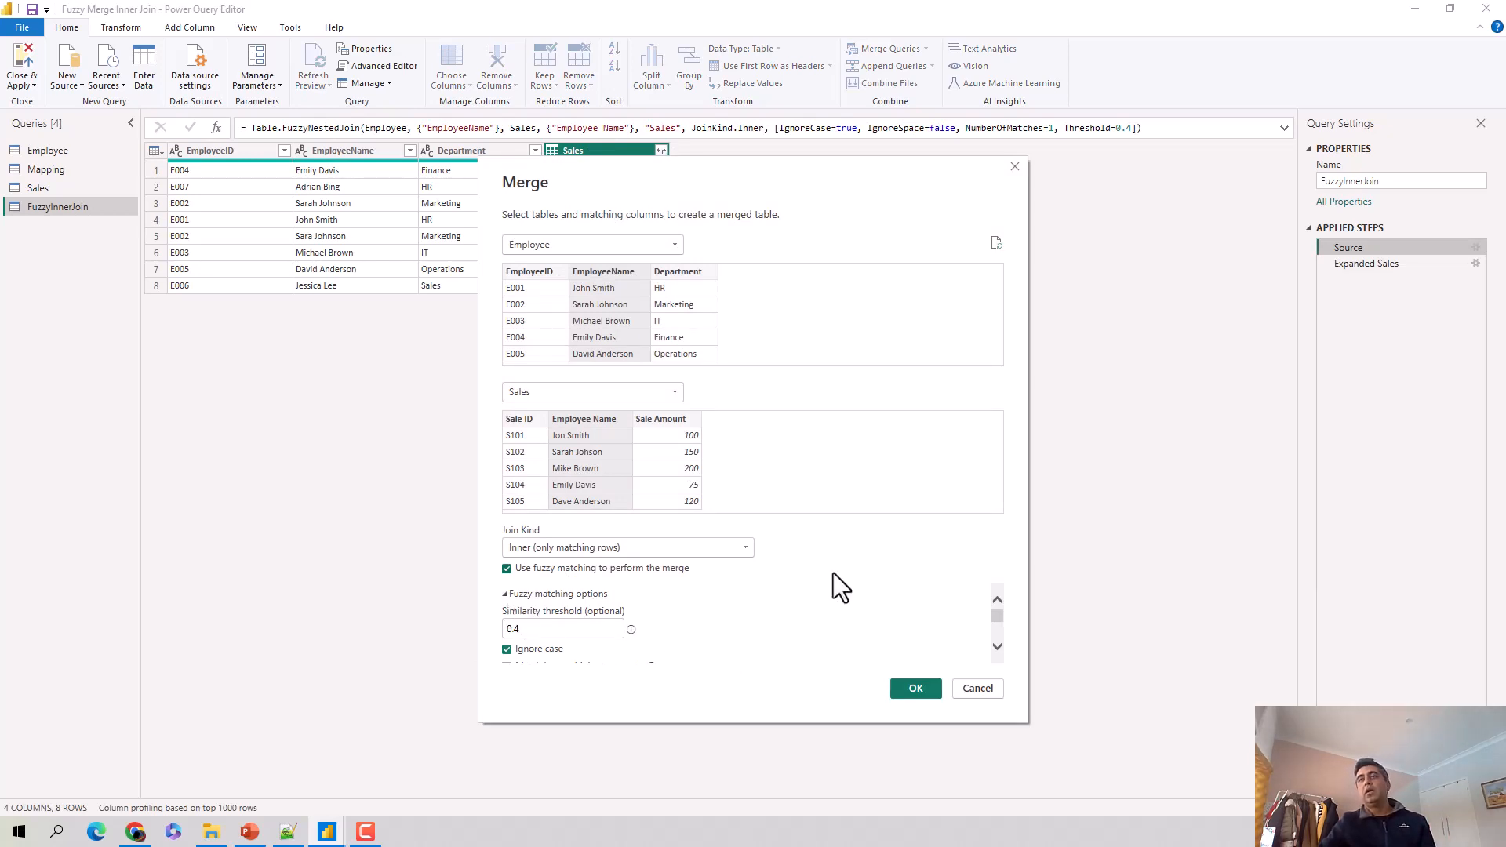
pyautogui.scroll(-3, 925, 630)
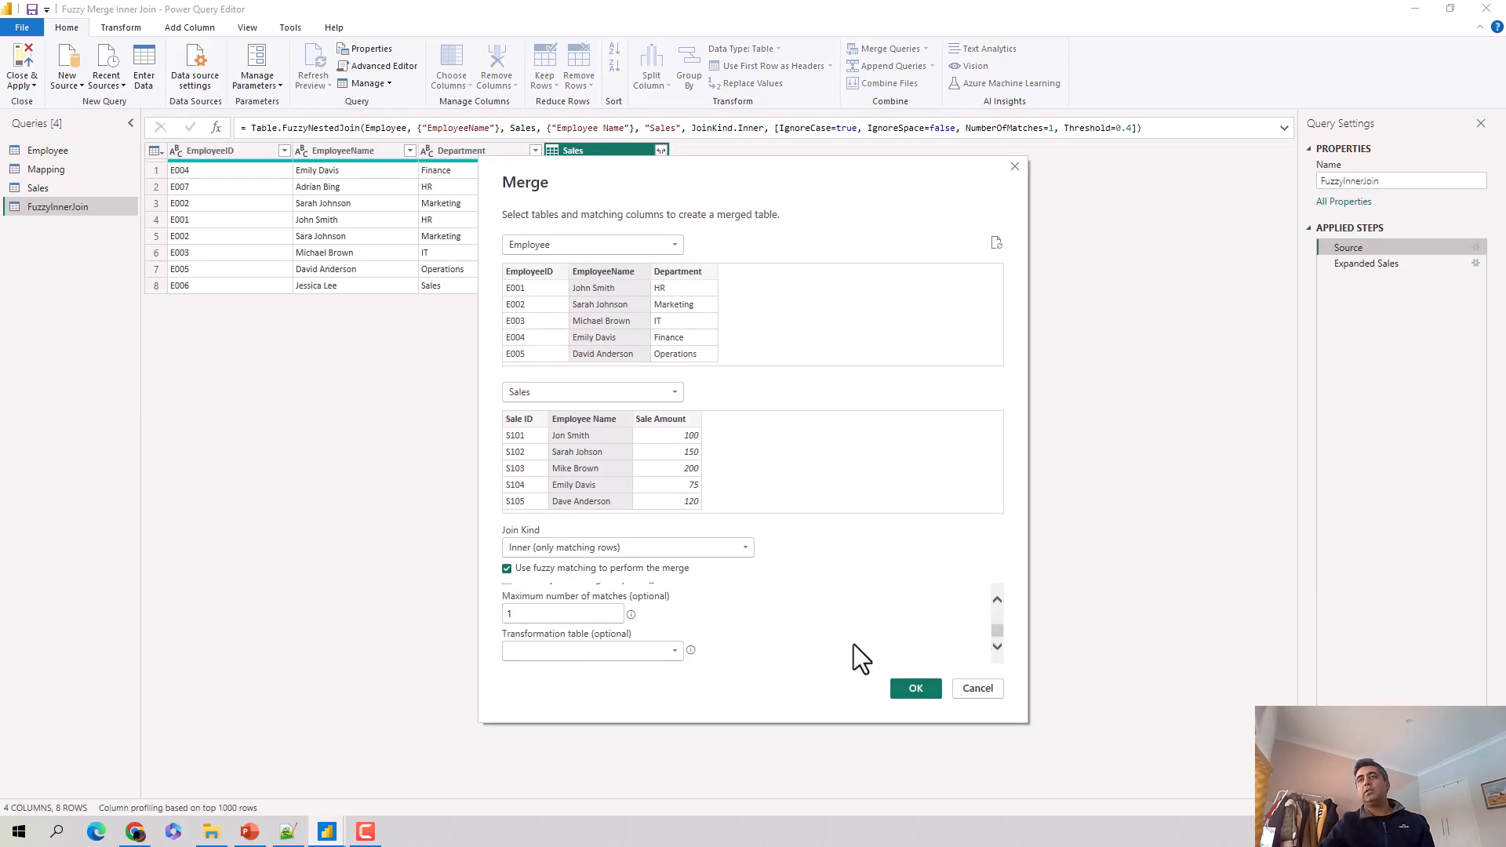
pyautogui.click(978, 688)
# - Compare the From and To values in the Mapping query with the names in the Employee and Sales queries
pyautogui.click(52, 174)
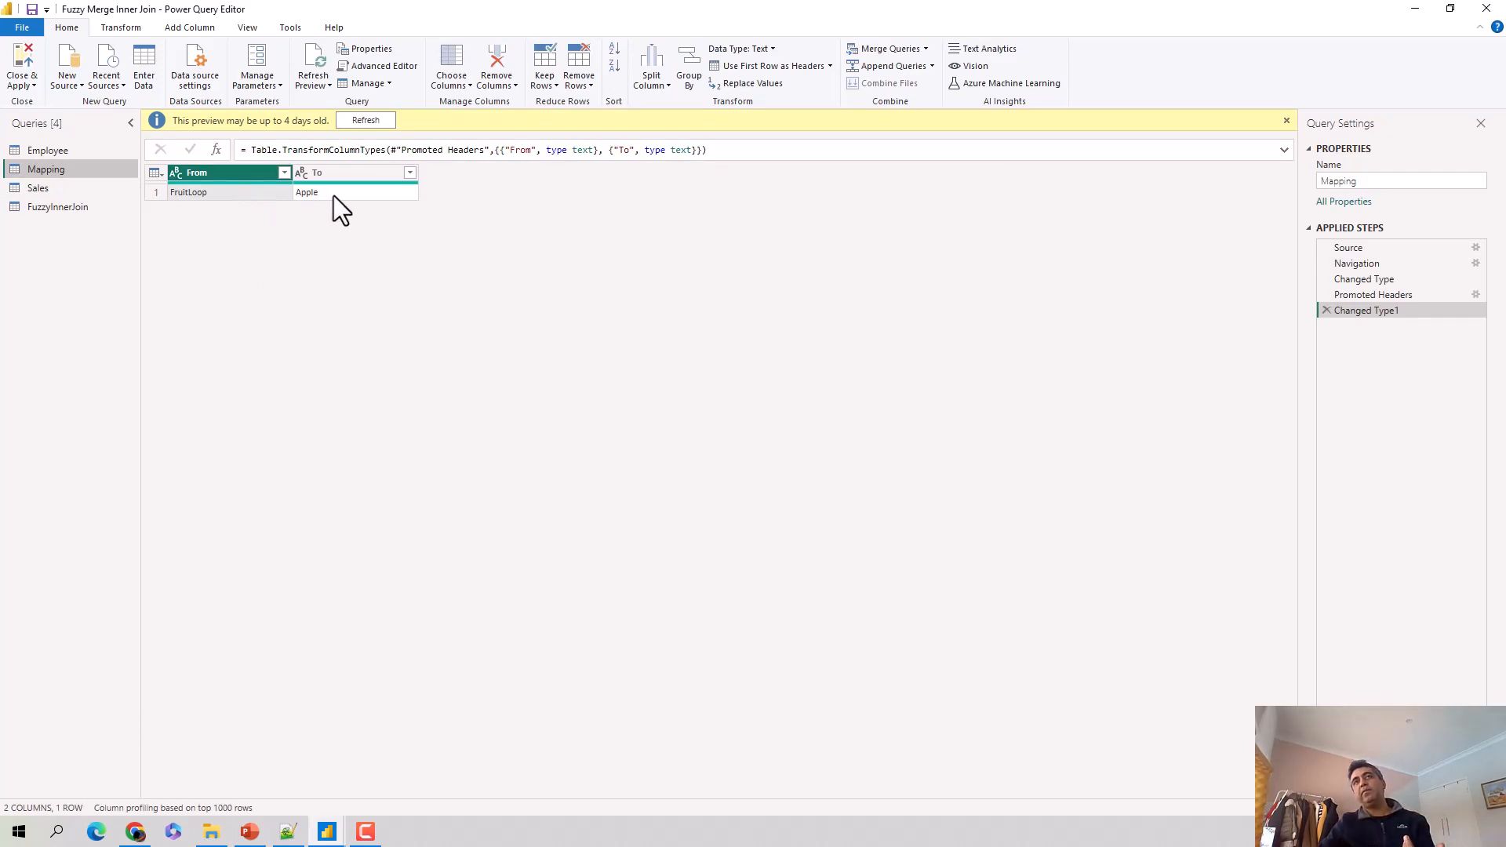
pyautogui.click(32, 152)
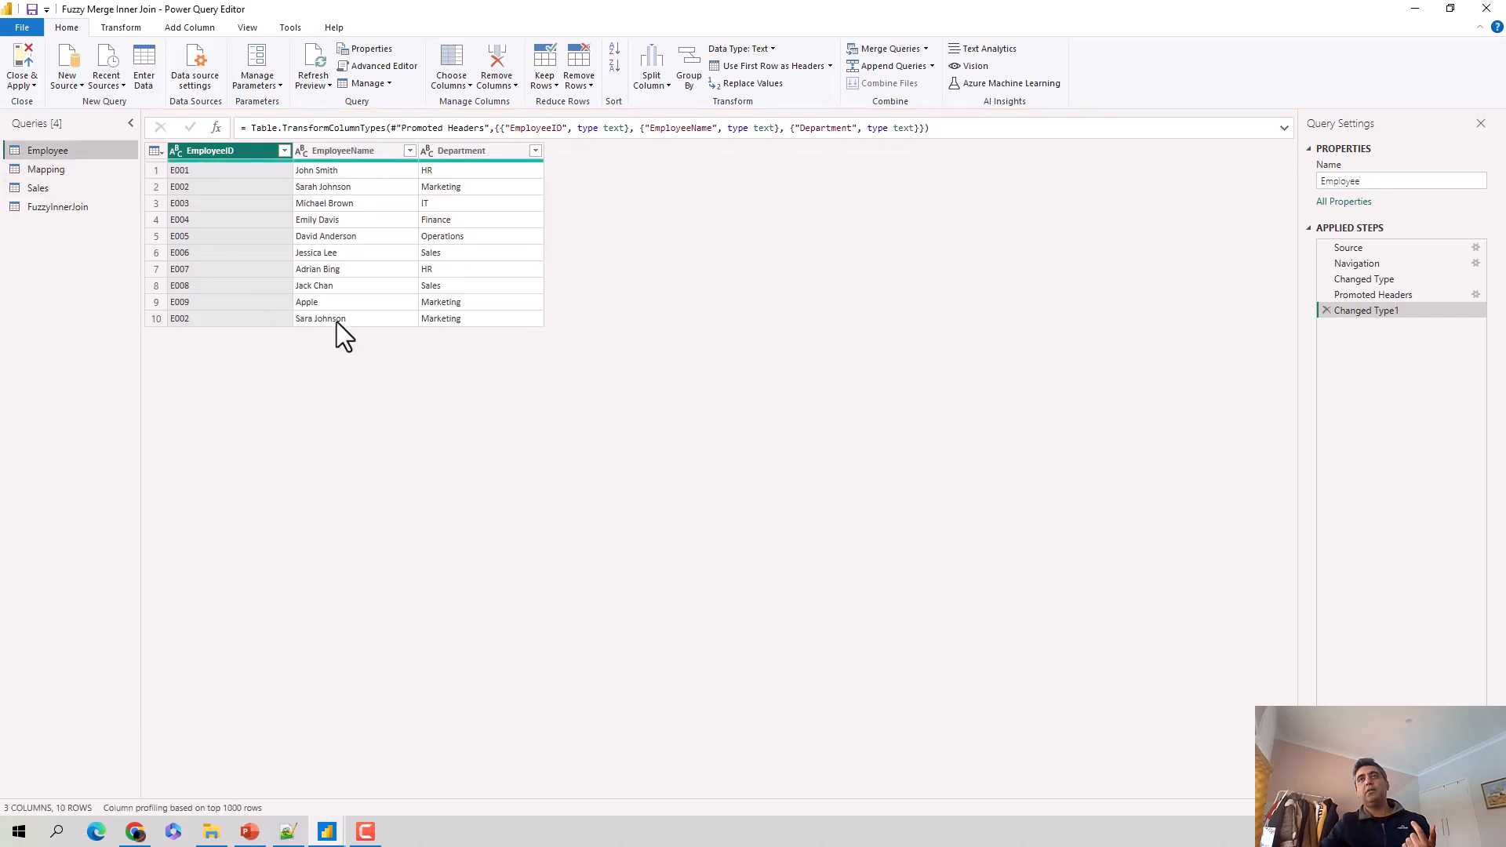
pyautogui.click(49, 190)
pyautogui.click(63, 155)
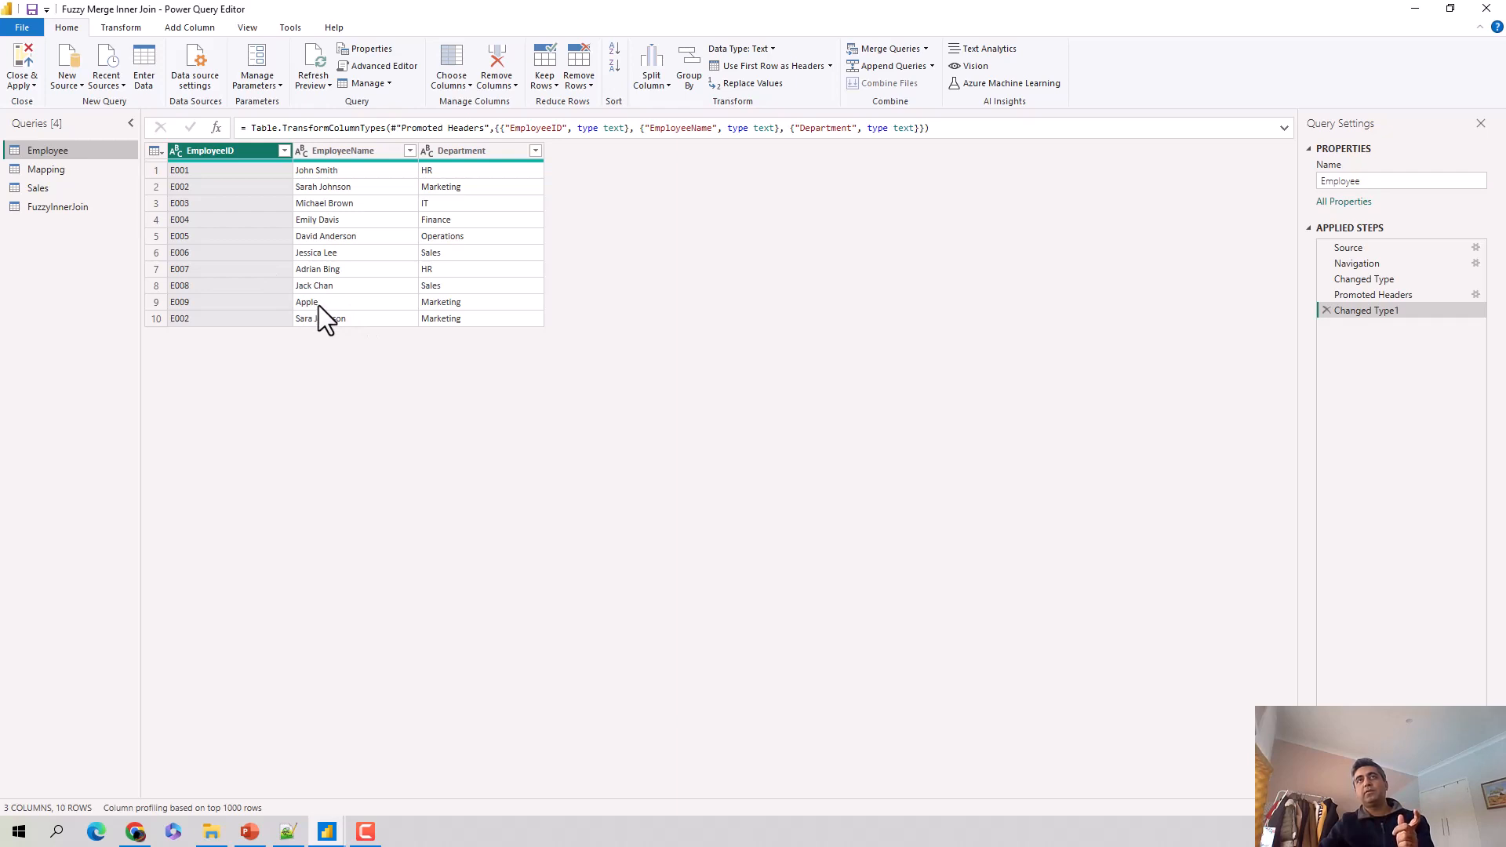
pyautogui.click(46, 175)
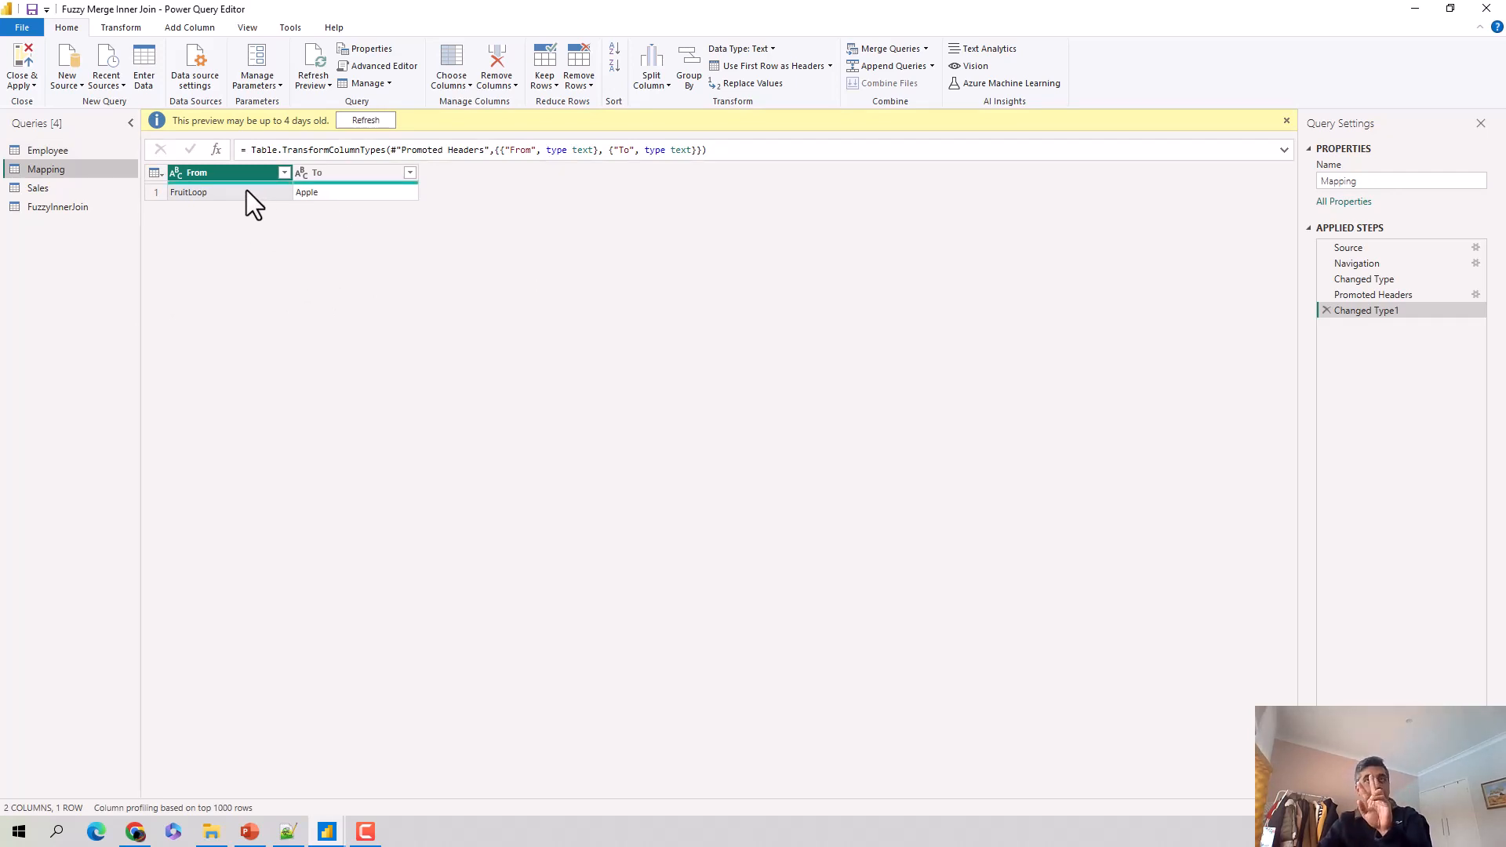
# - Use the Mapping query as the FuzzyInnerJoin merge's transformation table and show the Expanded Sales result
pyautogui.click(39, 209)
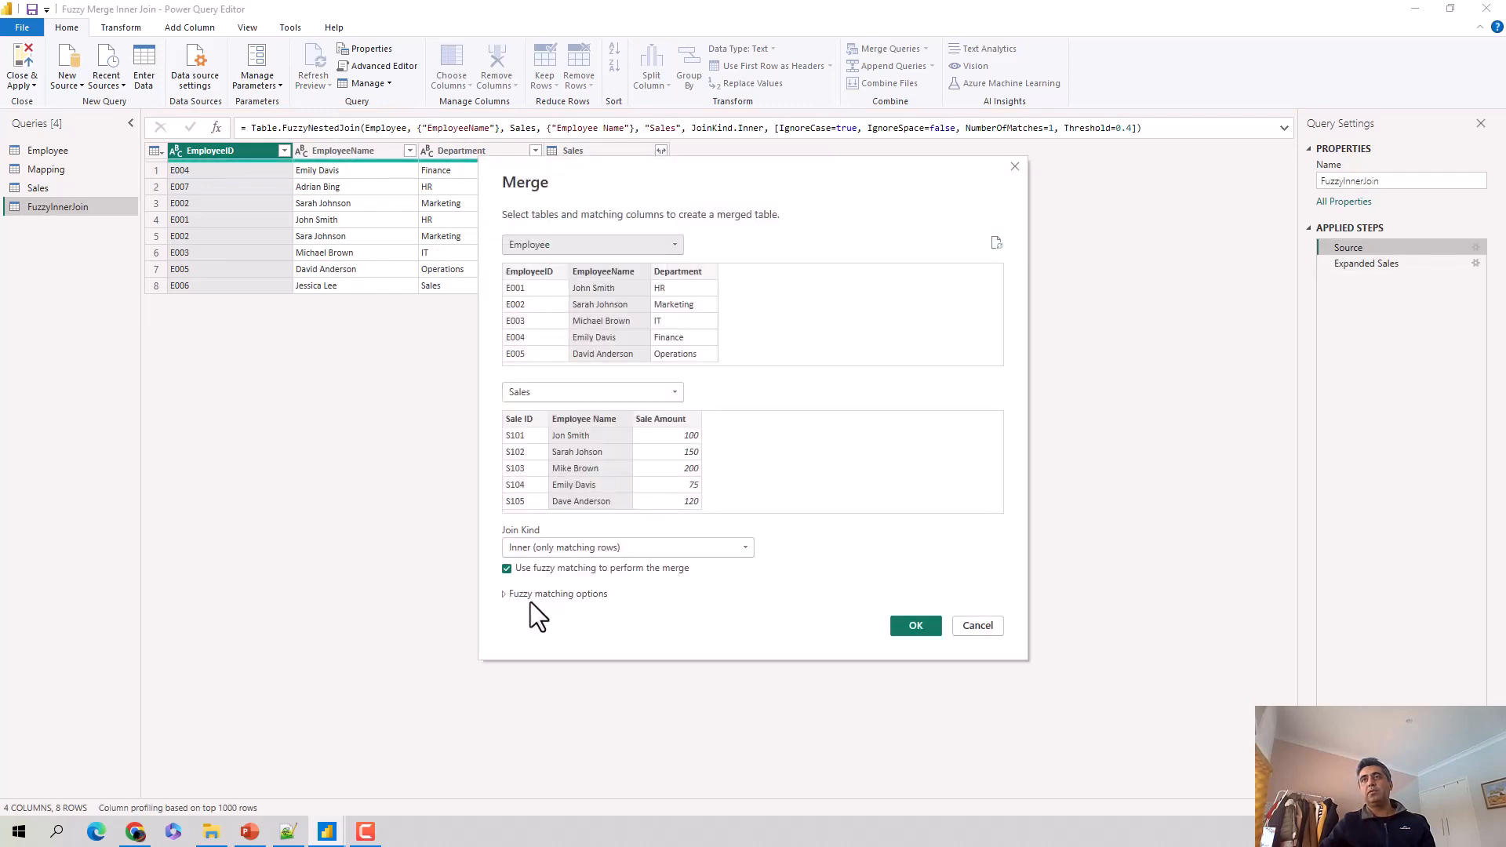
pyautogui.click(506, 594)
pyautogui.scroll(-3, 606, 601)
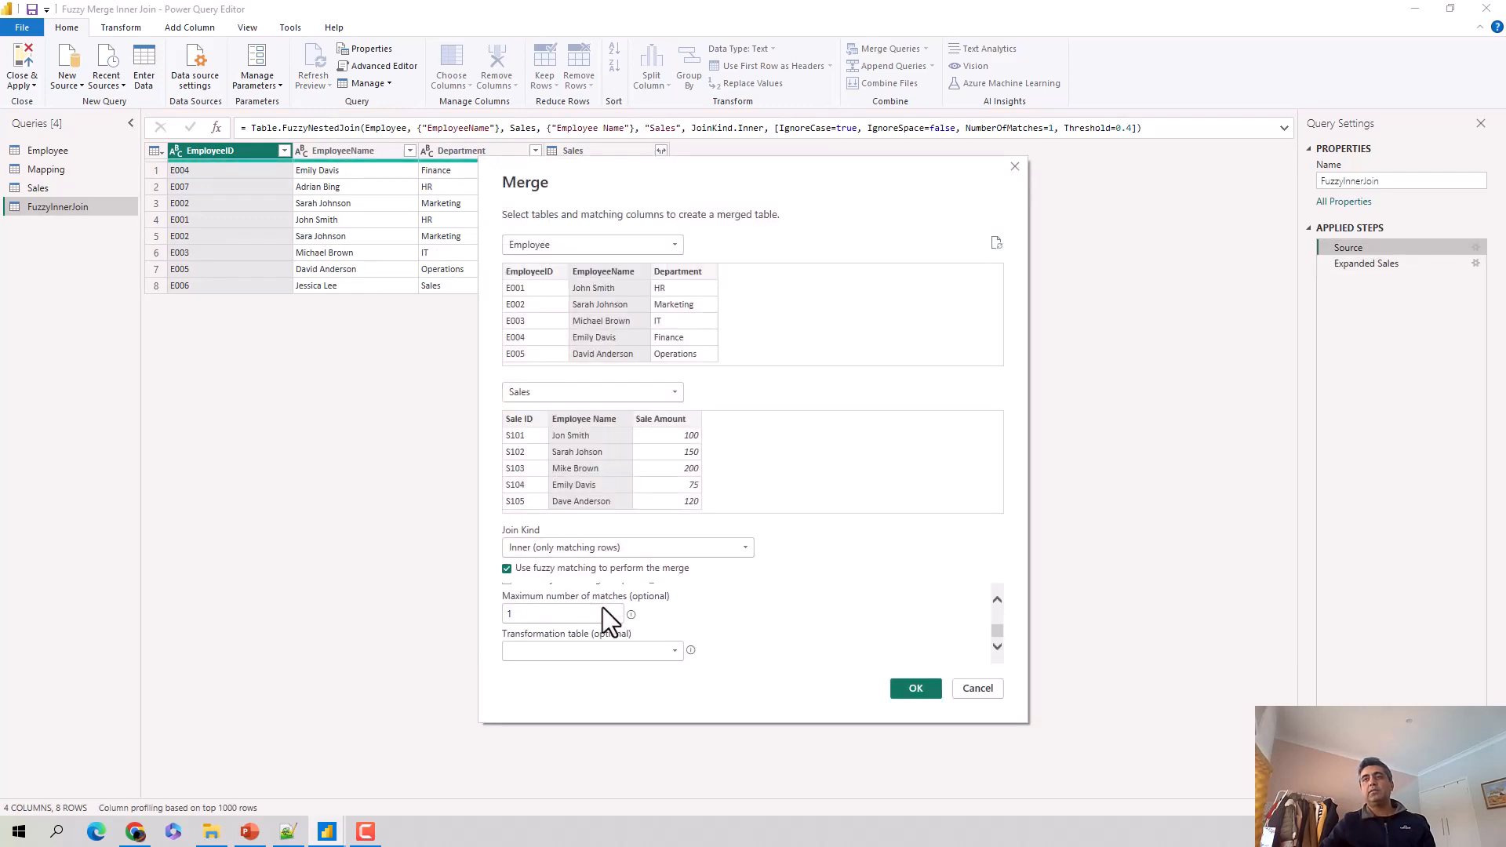
pyautogui.click(592, 652)
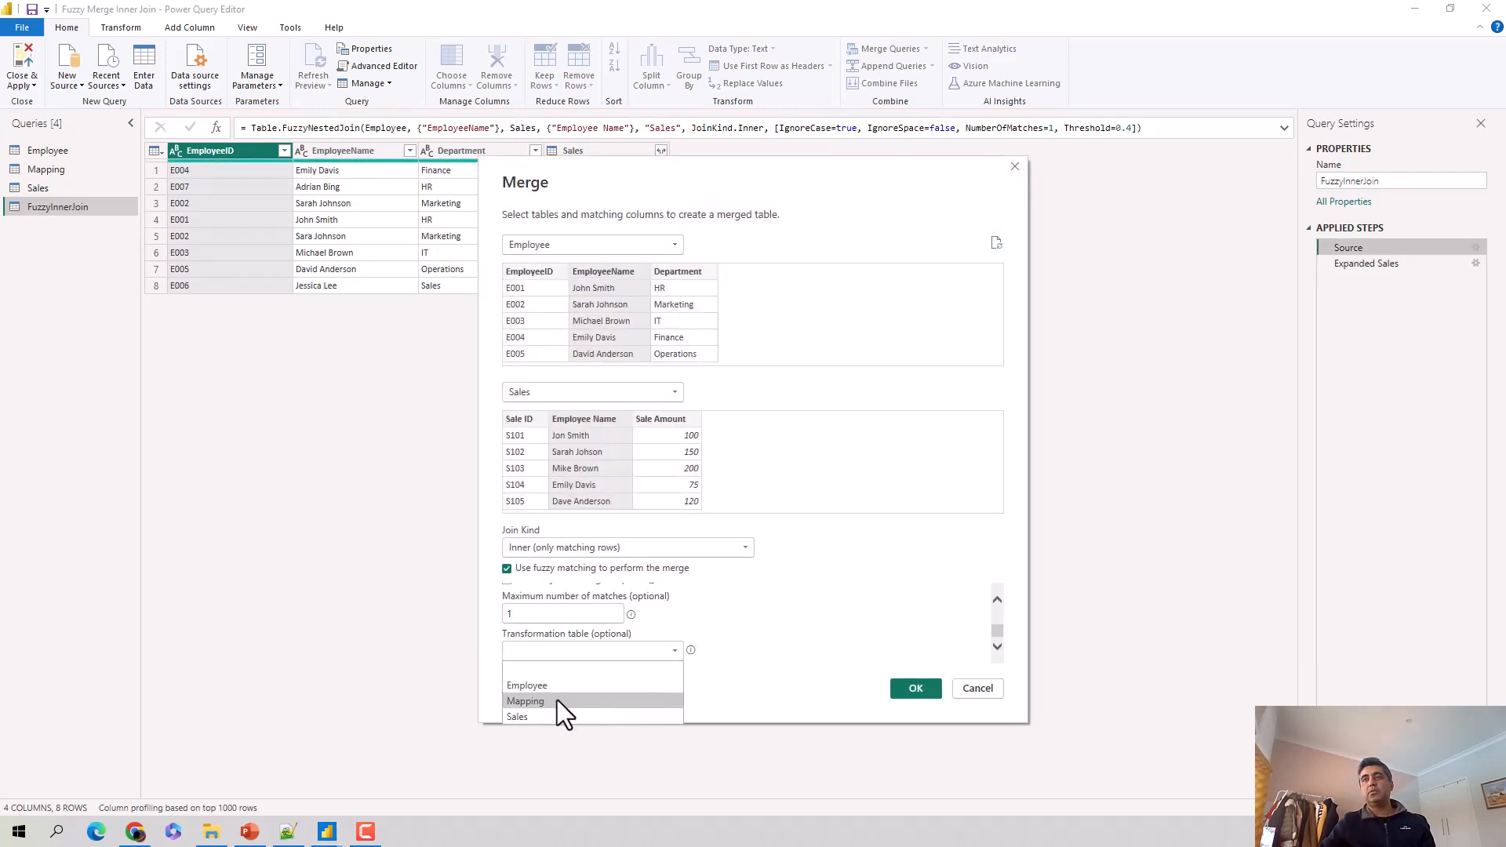
pyautogui.click(559, 699)
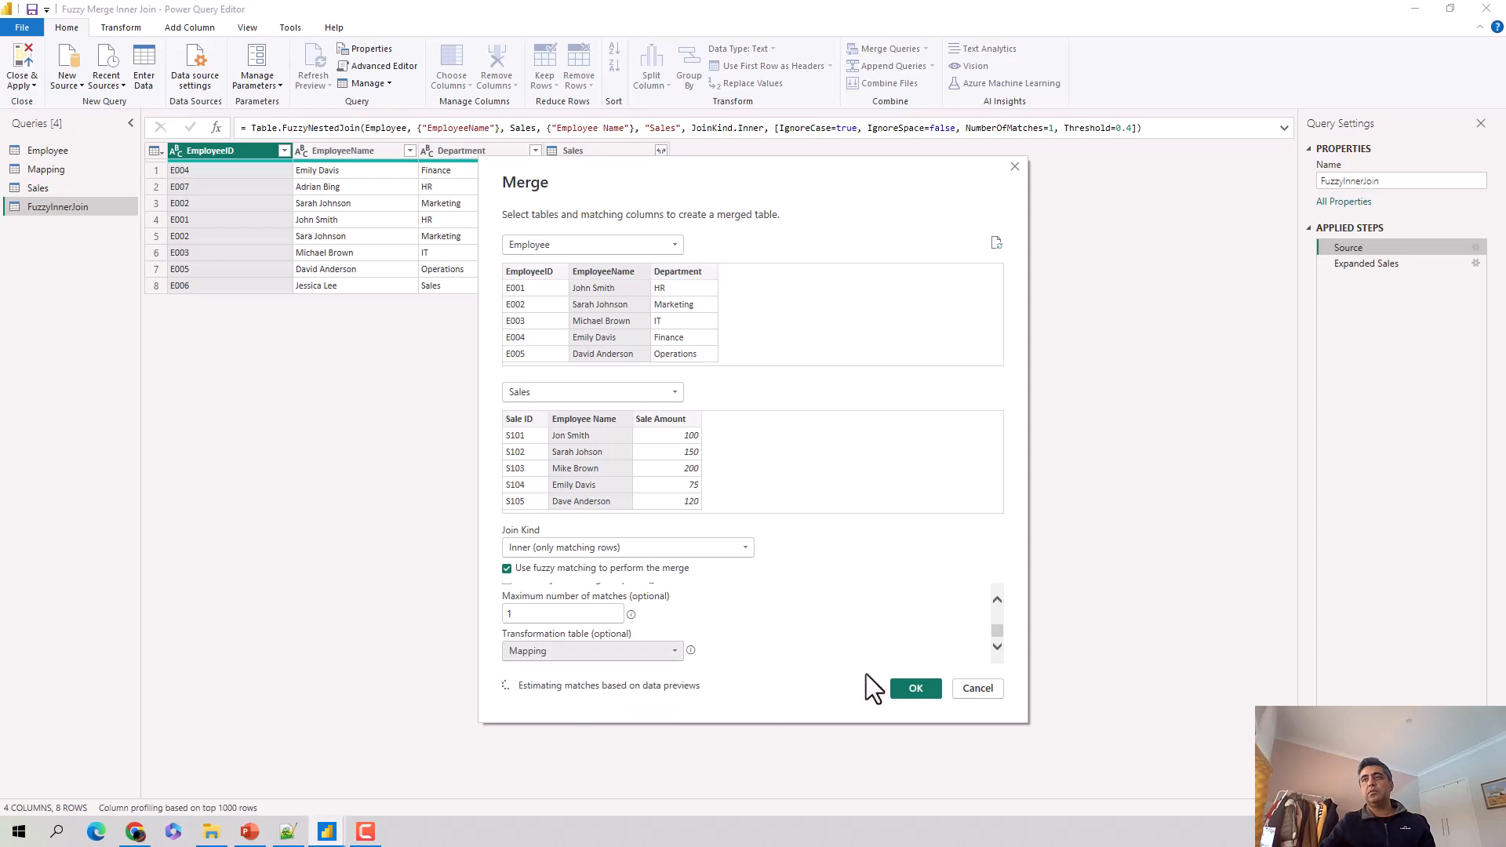
pyautogui.click(916, 688)
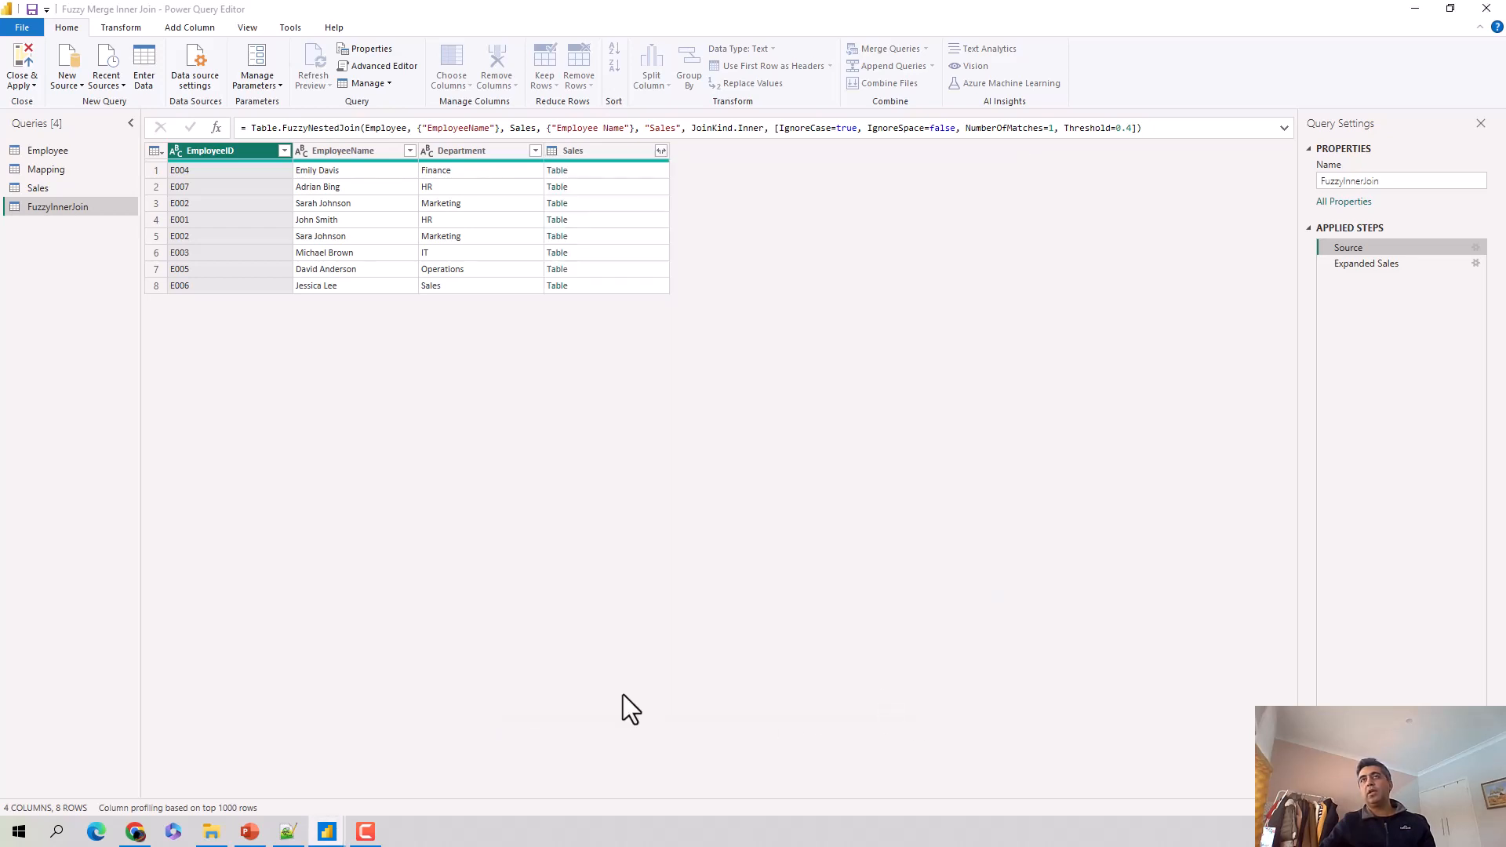
pyautogui.click(1404, 264)
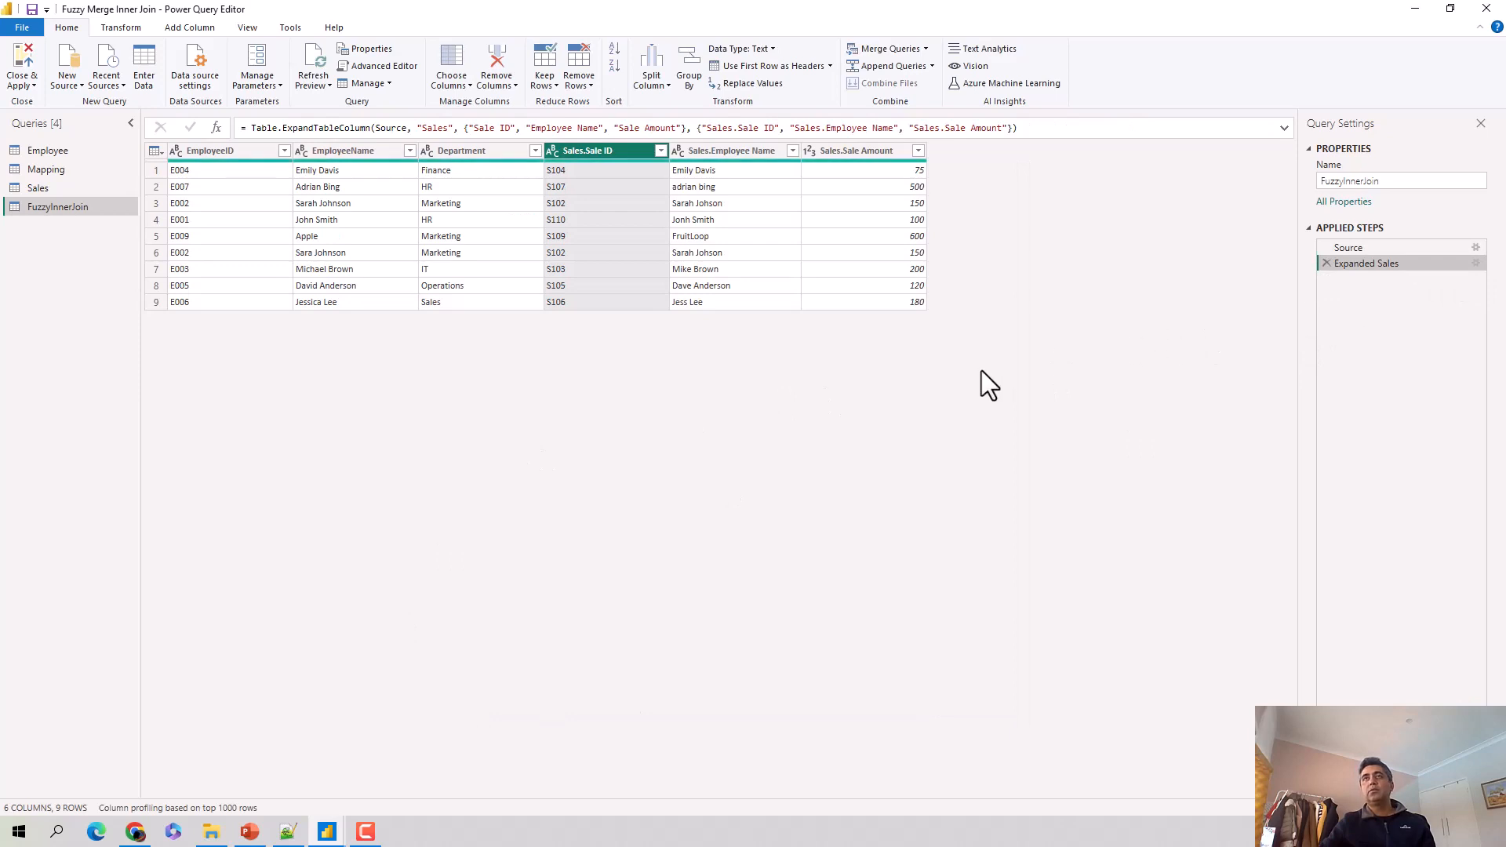